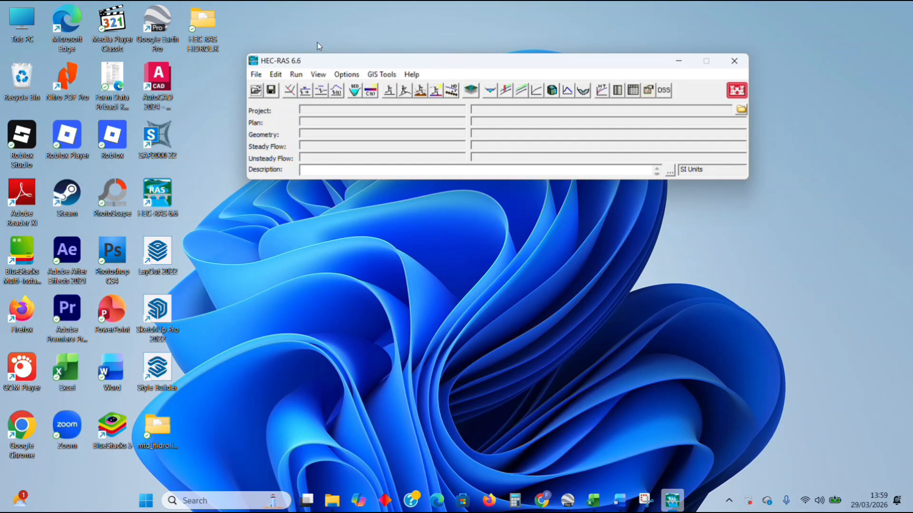
Set the units system to System International (Metric System).
left_click_drag(318, 58, 287, 52)
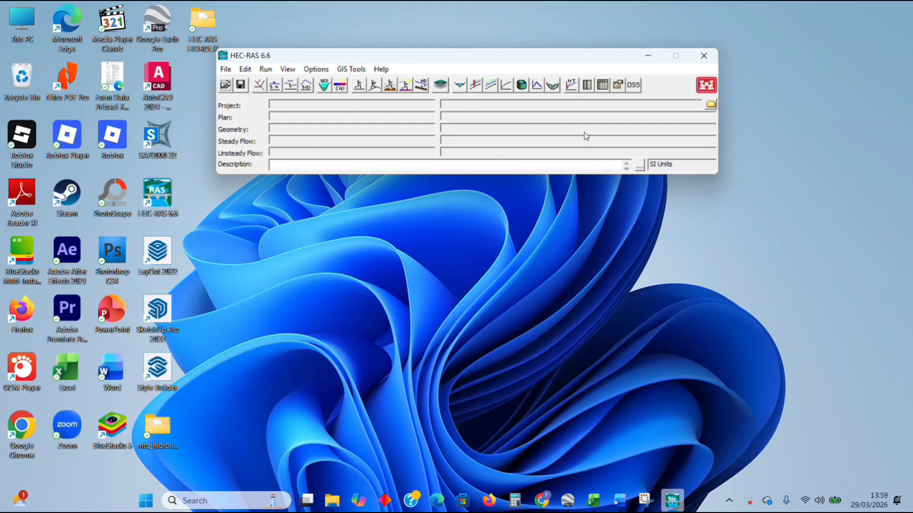
left_click(318, 70)
left_click(340, 109)
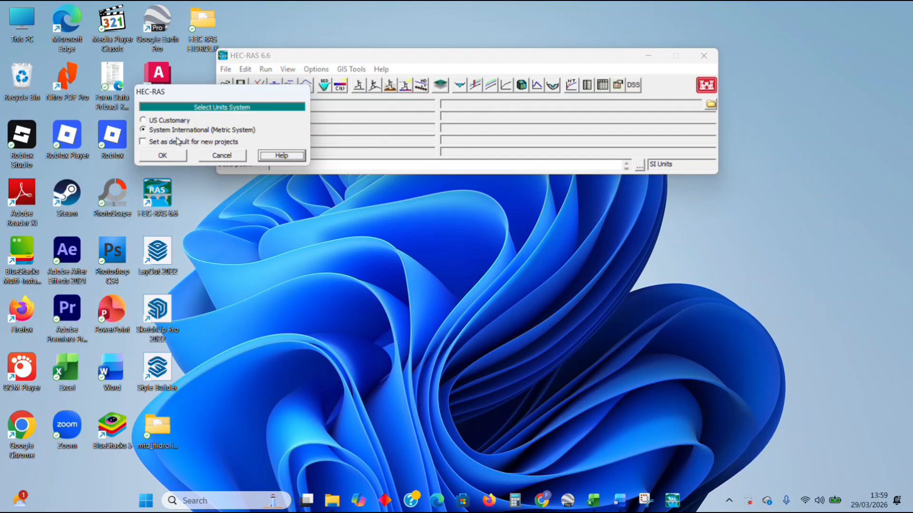
left_click(176, 156)
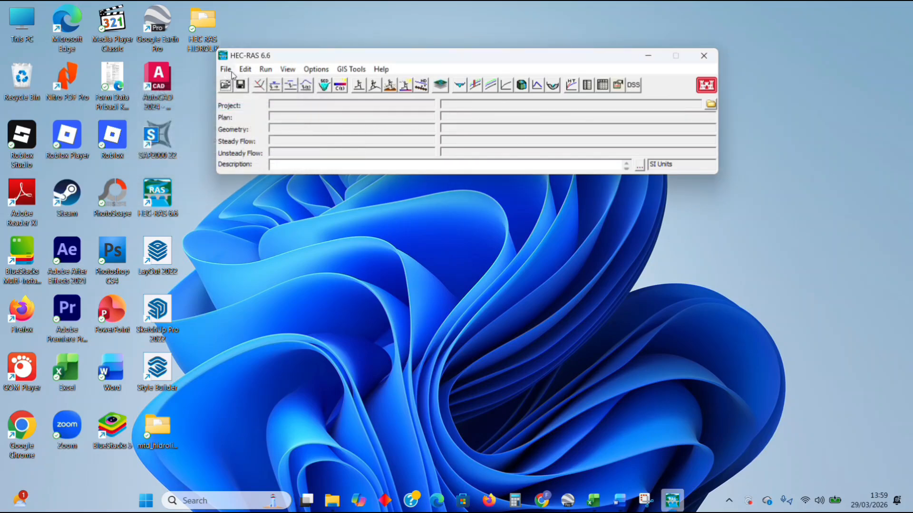
Start a new project titled model_hidrolik_2d_2 and choose the HEC RAS HIDROLIK folder on the Desktop for it.
left_click(230, 71)
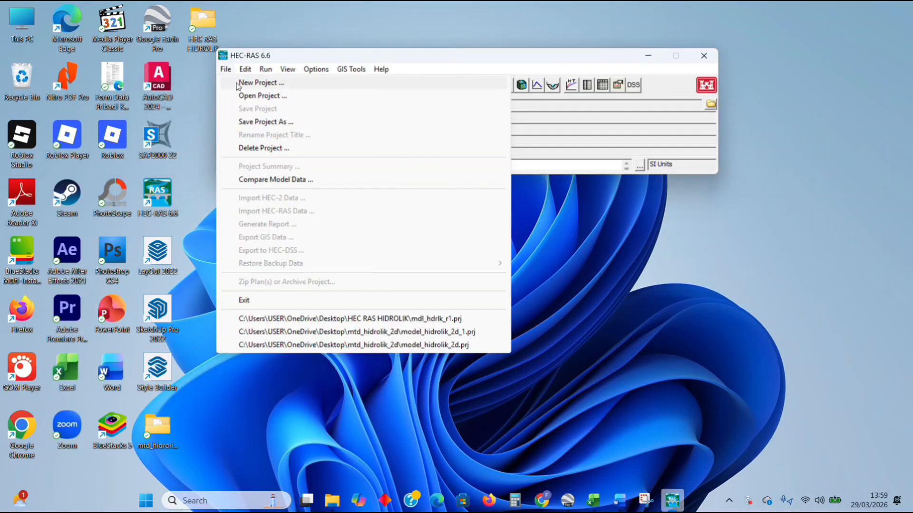
left_click(248, 84)
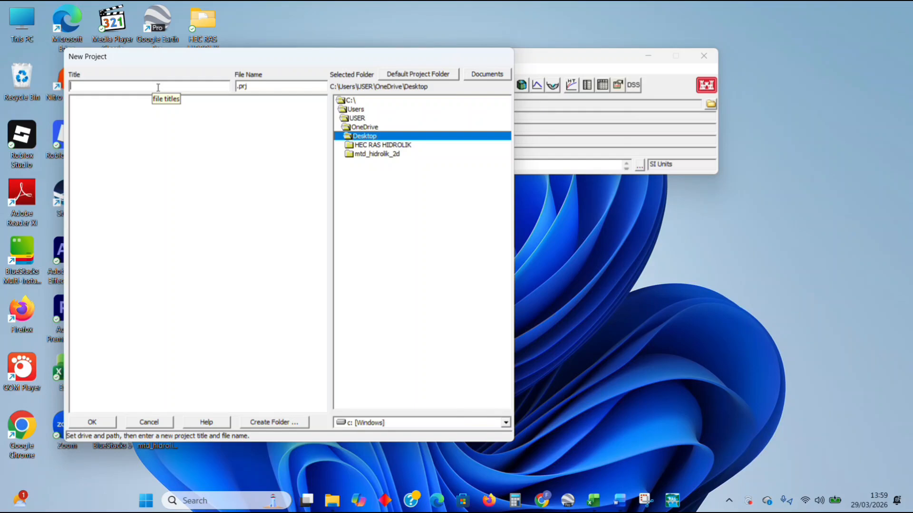
type("model_hidr")
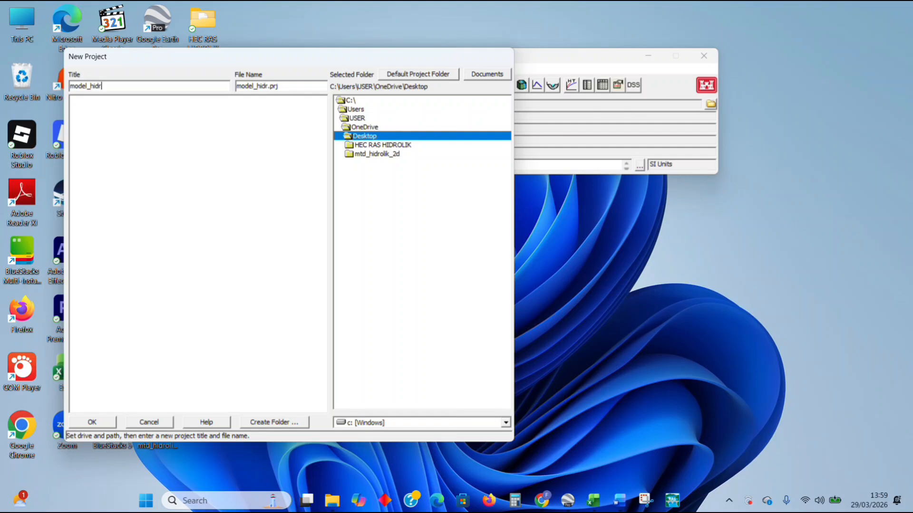
type("olik_2d_2")
left_click(373, 145)
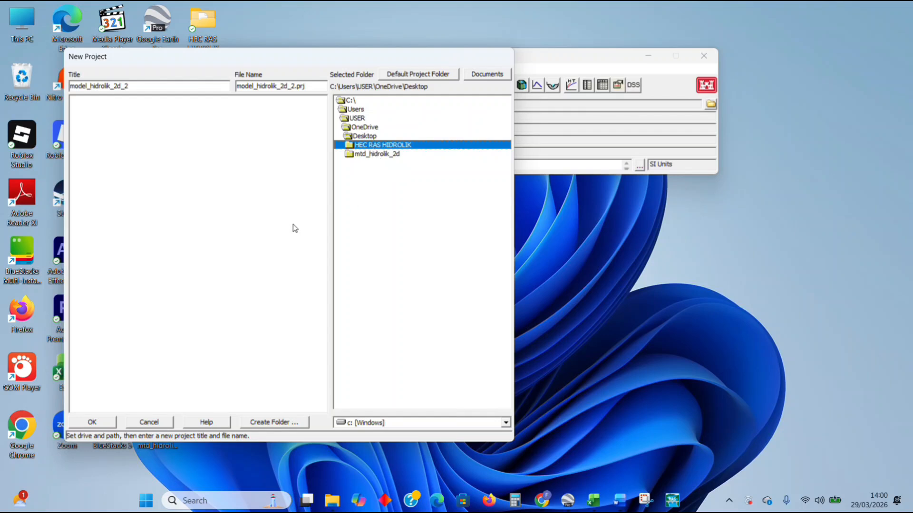
double_click(365, 147)
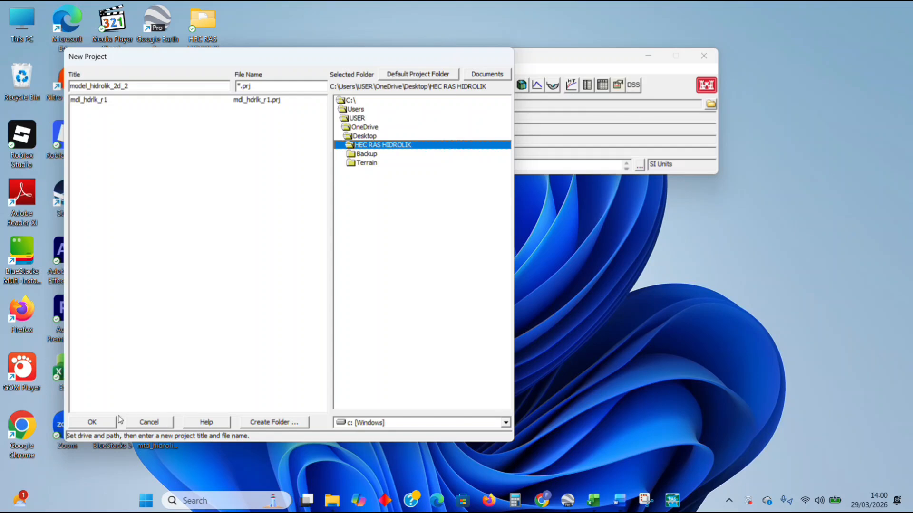
Try to create the project under its current title, also with the Backup subfolder selected.
left_click(91, 423)
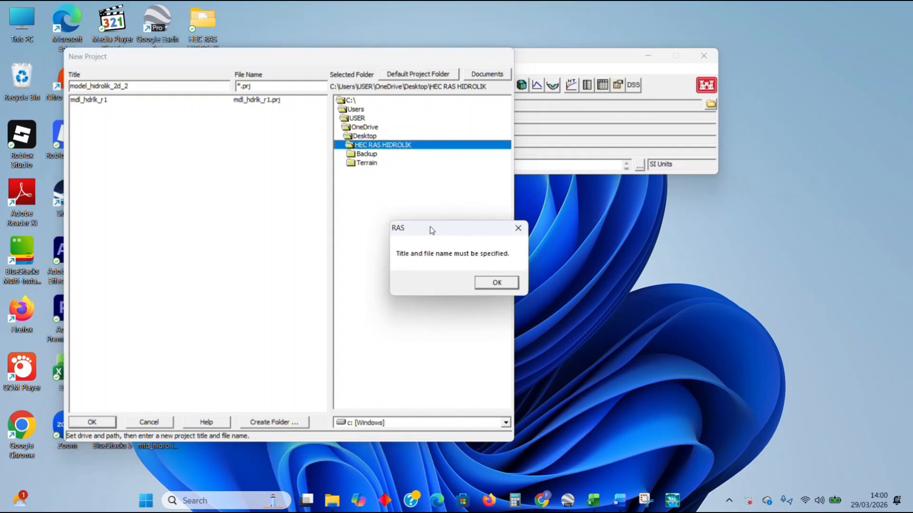
left_click(490, 284)
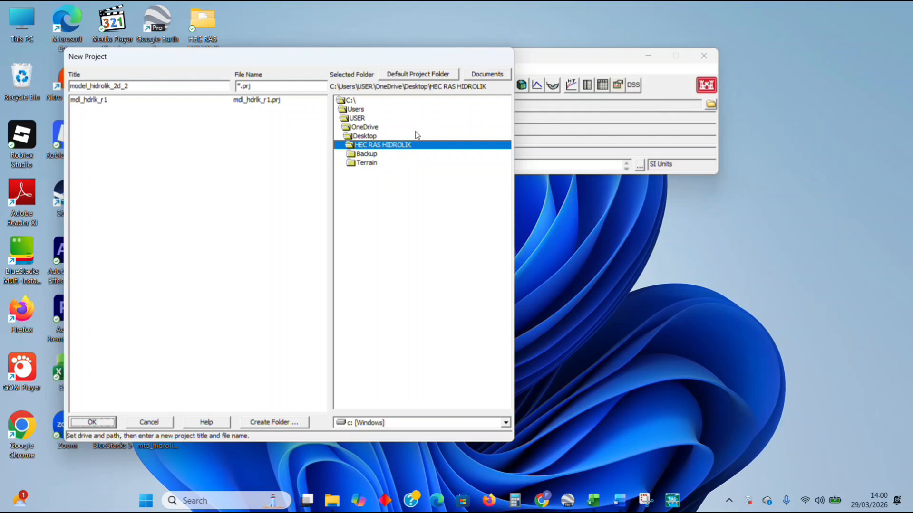
left_click(397, 154)
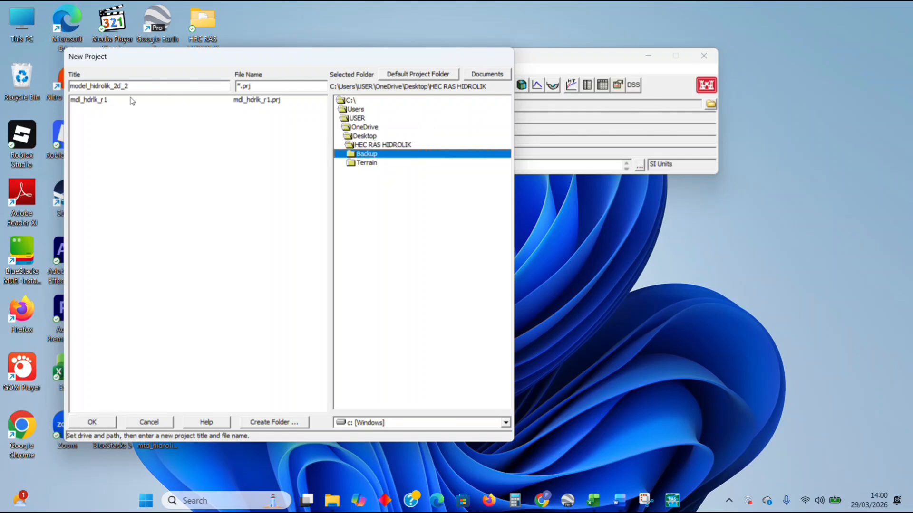
left_click(105, 421)
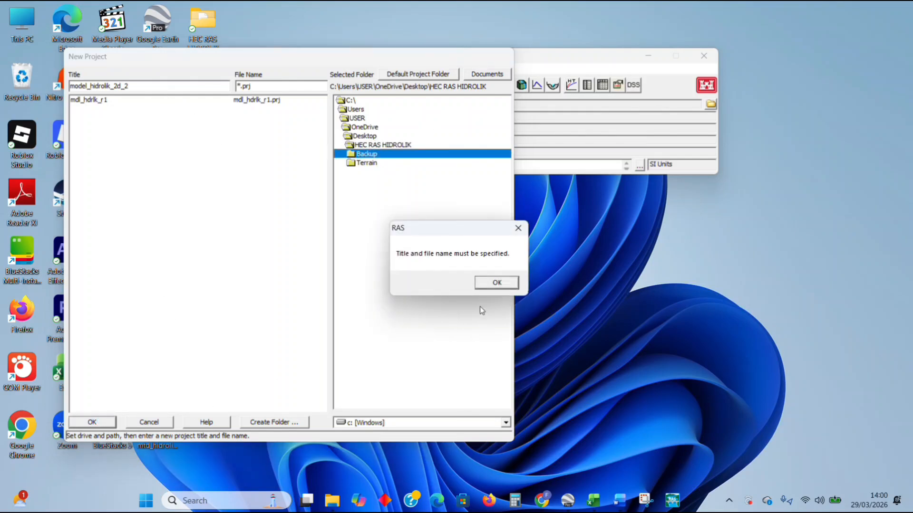
left_click(496, 282)
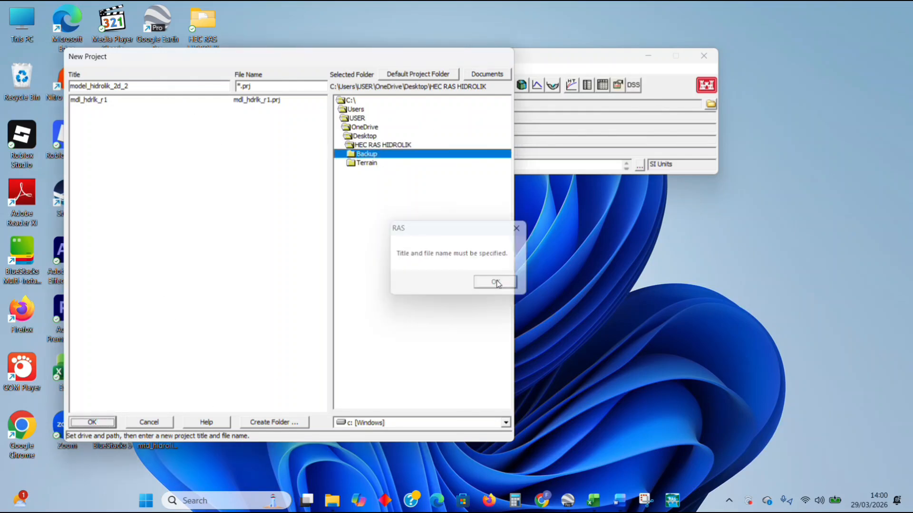
Shorten the project title to model_hidrolik_2d and create the project in the HEC RAS HIDROLIK folder.
left_click(134, 87)
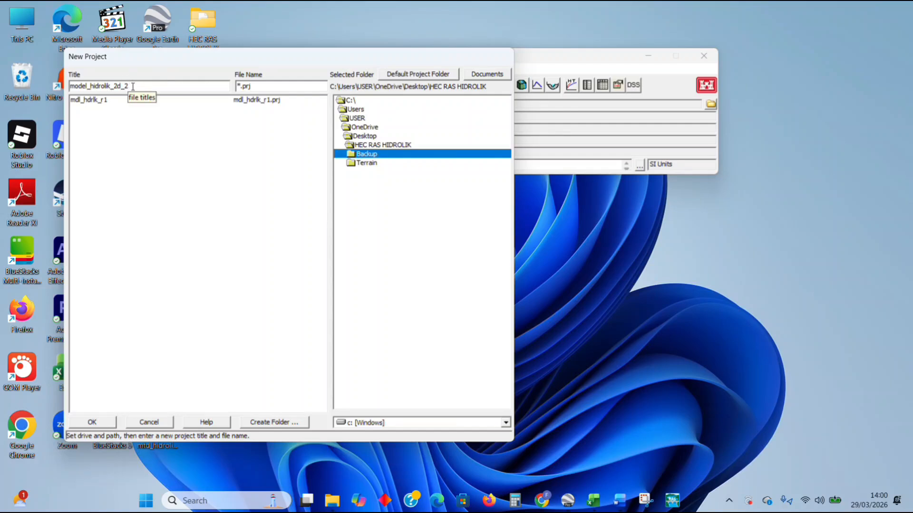
key("BackSpace")
key("BackSpace")
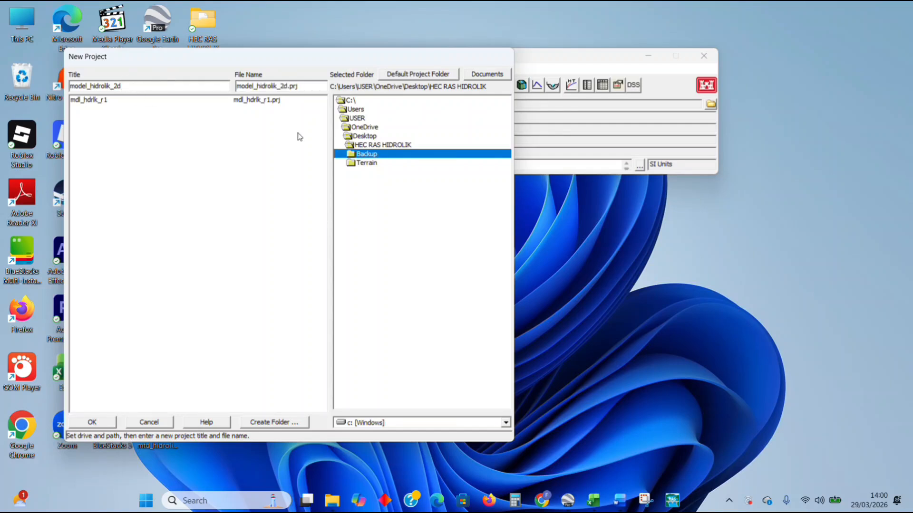
left_click(381, 145)
left_click(92, 422)
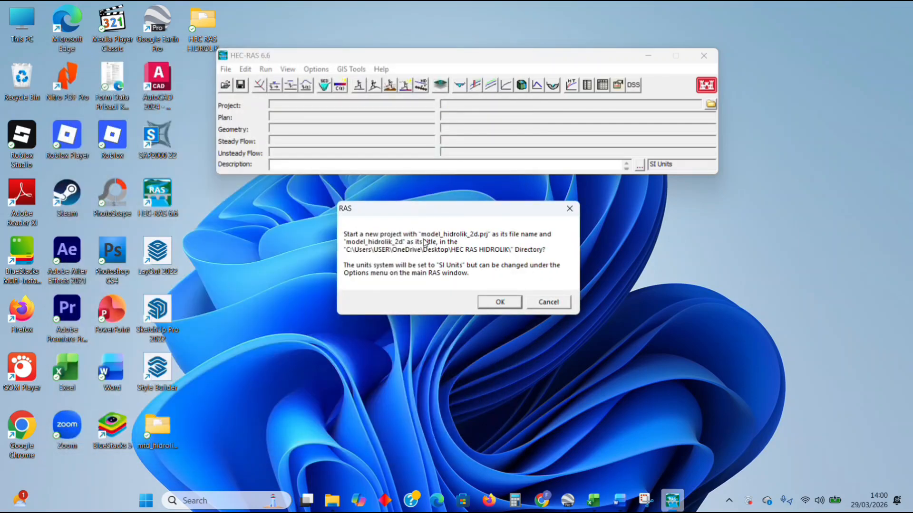
left_click(496, 304)
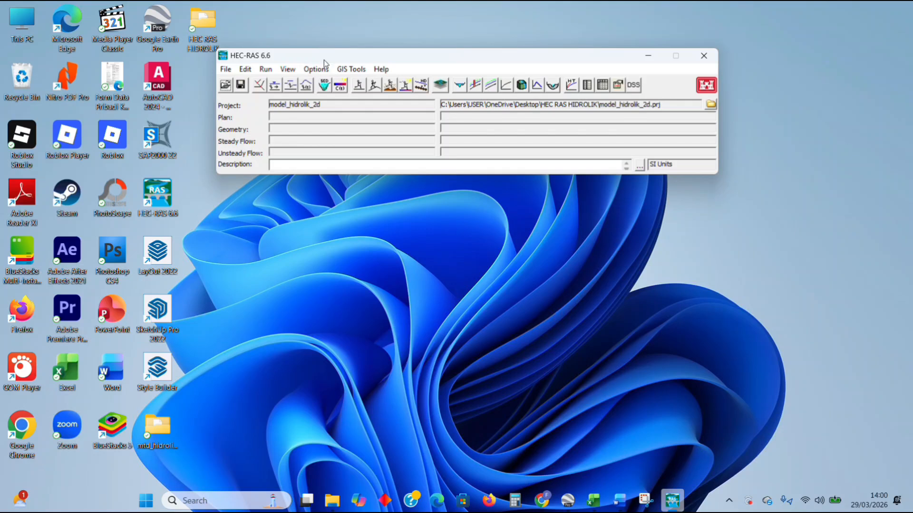
Open RAS Mapper for the new project and maximize its window.
left_click_drag(323, 59, 255, 55)
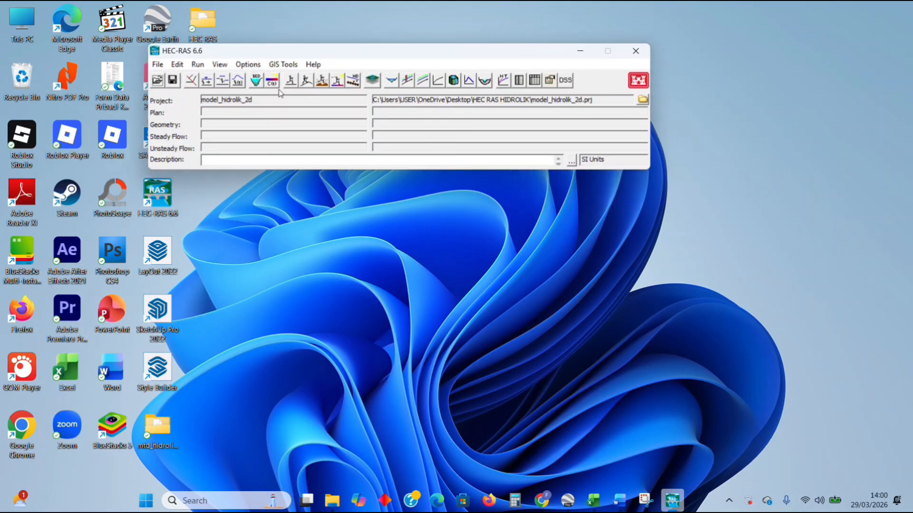
left_click(371, 82)
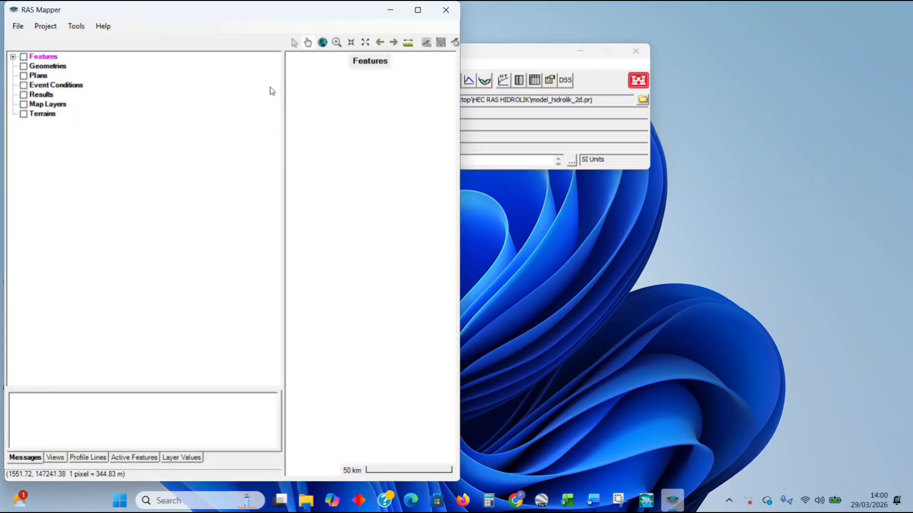
left_click_drag(255, 25, 269, 65)
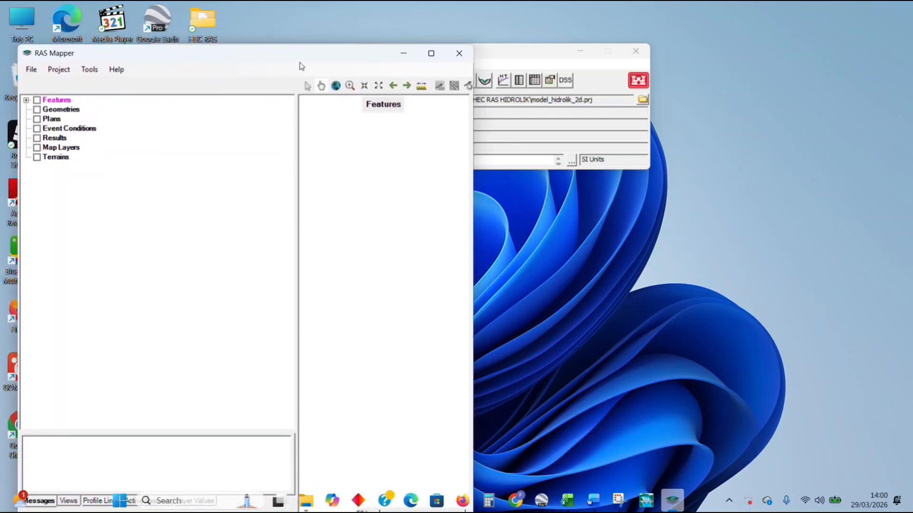
left_click(431, 56)
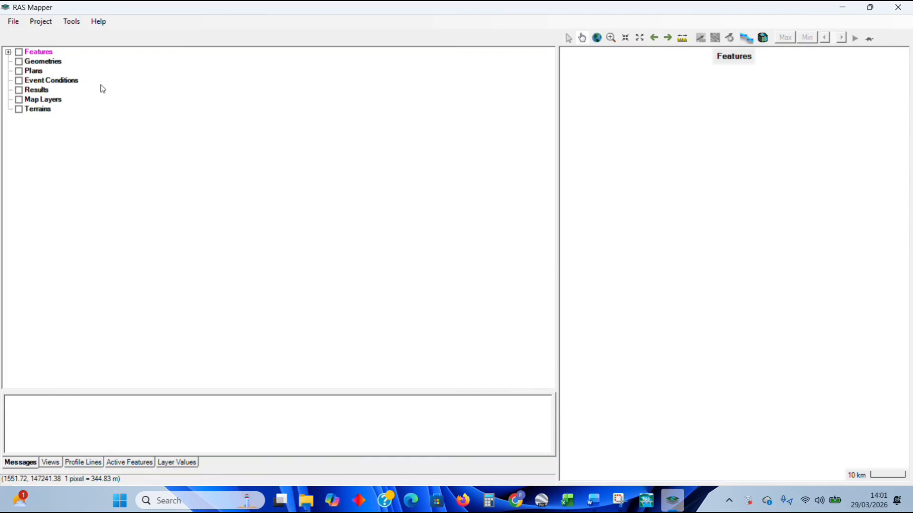
Set the project's projection to projection_file_practice_and_final_project.prj, found in the Downloads folder by searching for "proje".
left_click(41, 21)
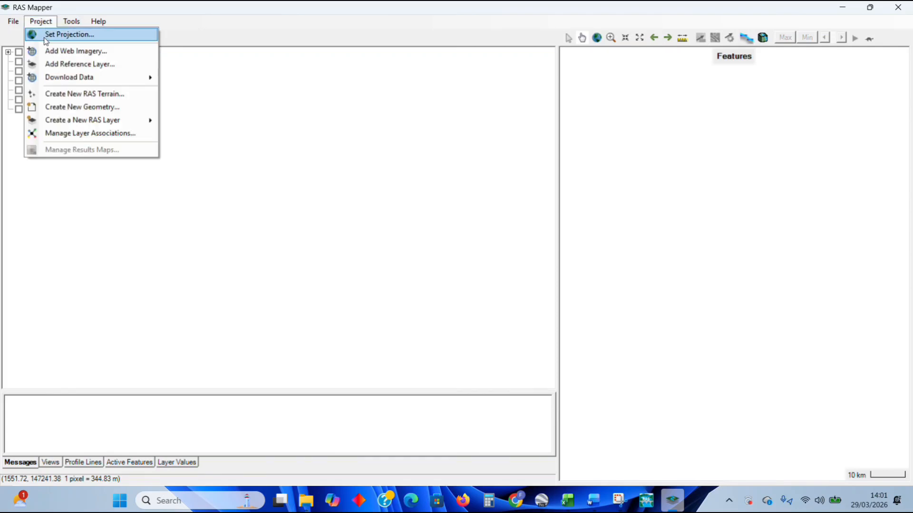
left_click(47, 41)
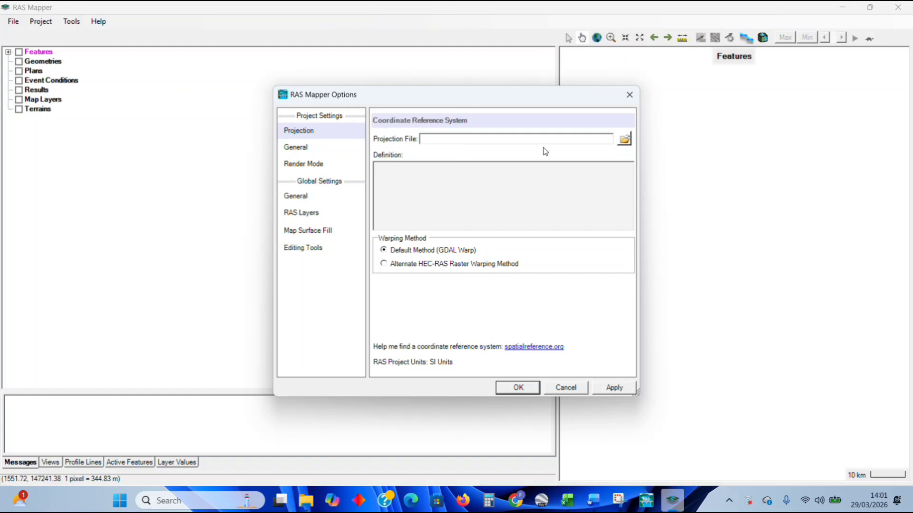
left_click(624, 139)
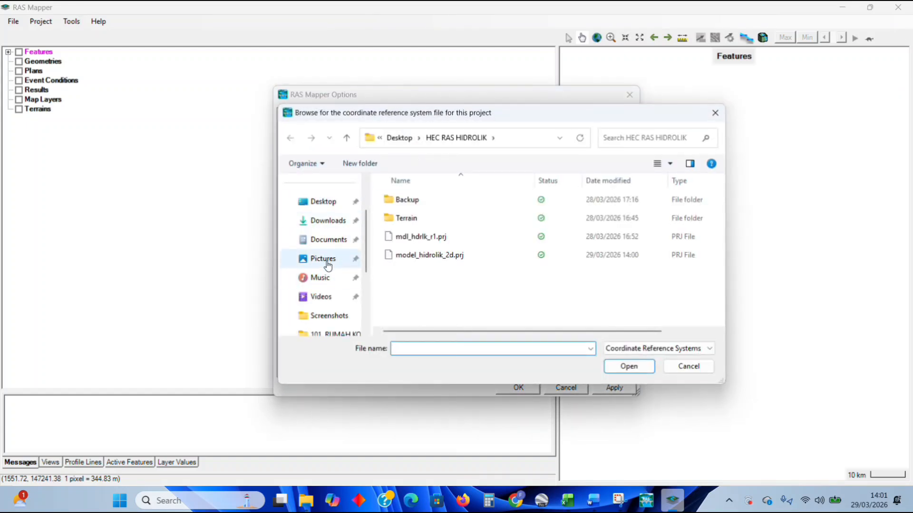
left_click(327, 220)
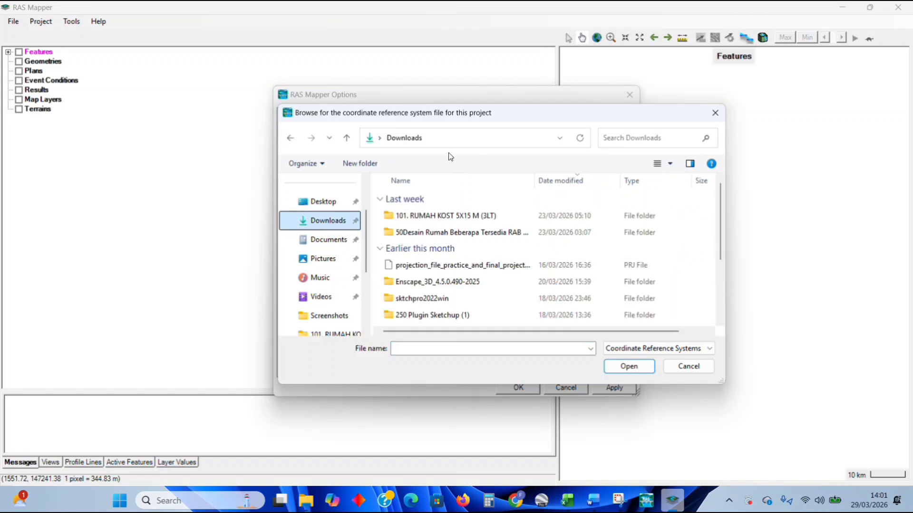
left_click(663, 138)
type("prok")
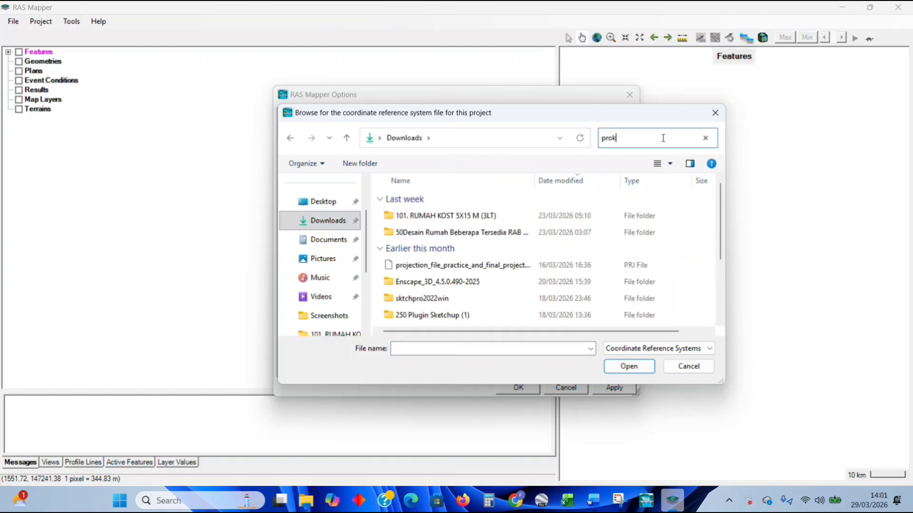
key("BackSpace")
type("je")
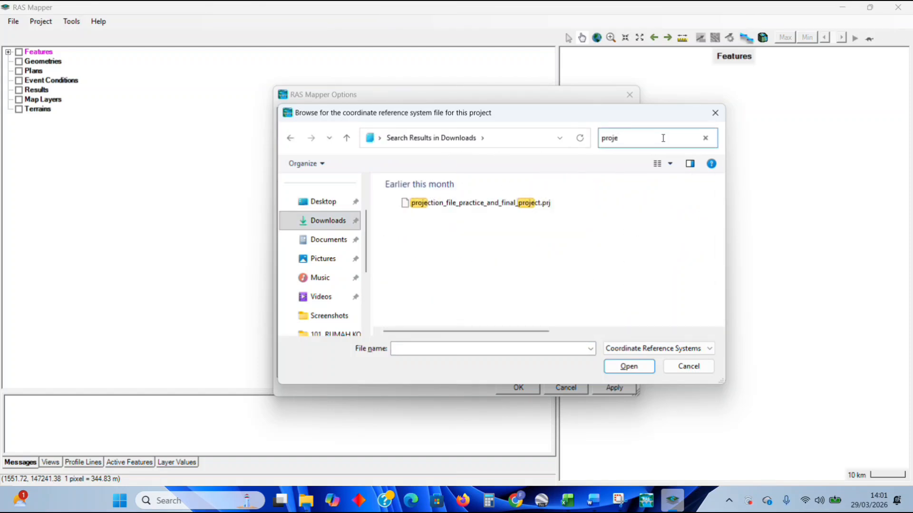
left_click(547, 202)
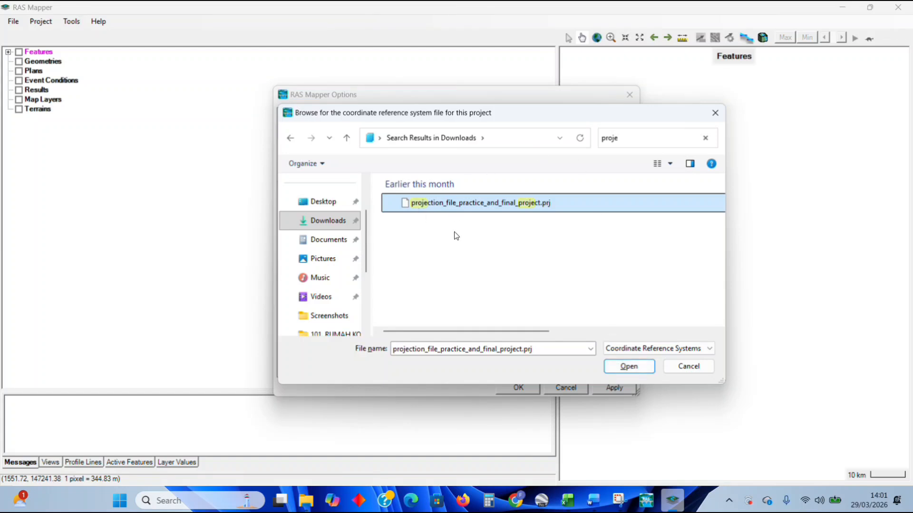
left_click(622, 366)
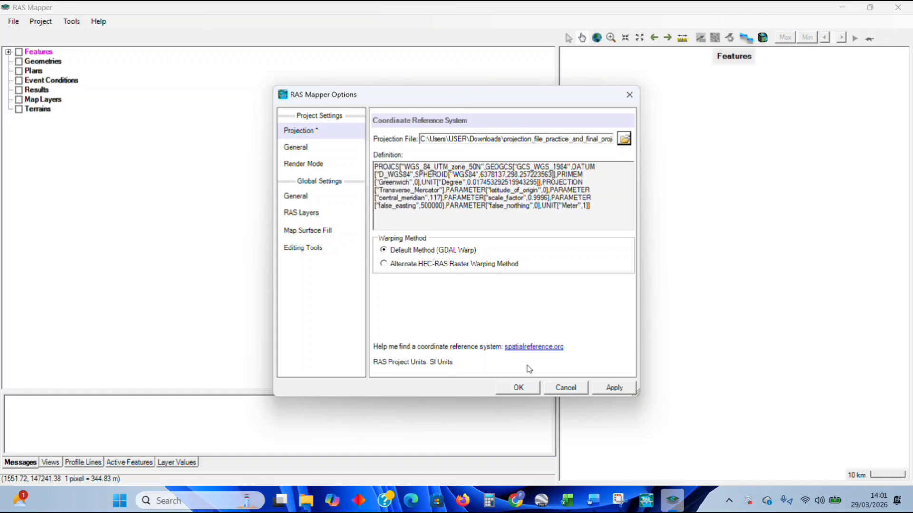
left_click(519, 388)
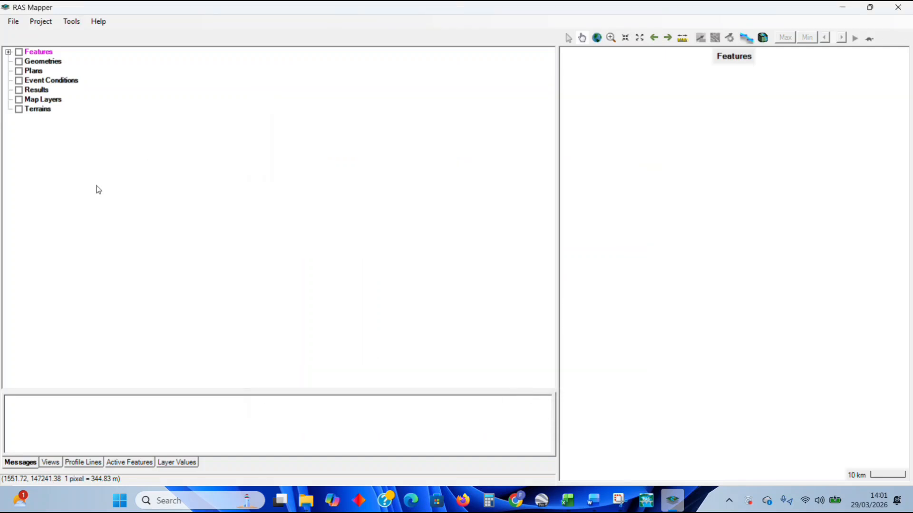
Start a new RAS terrain layer and browse for its input raster files.
left_click(41, 22)
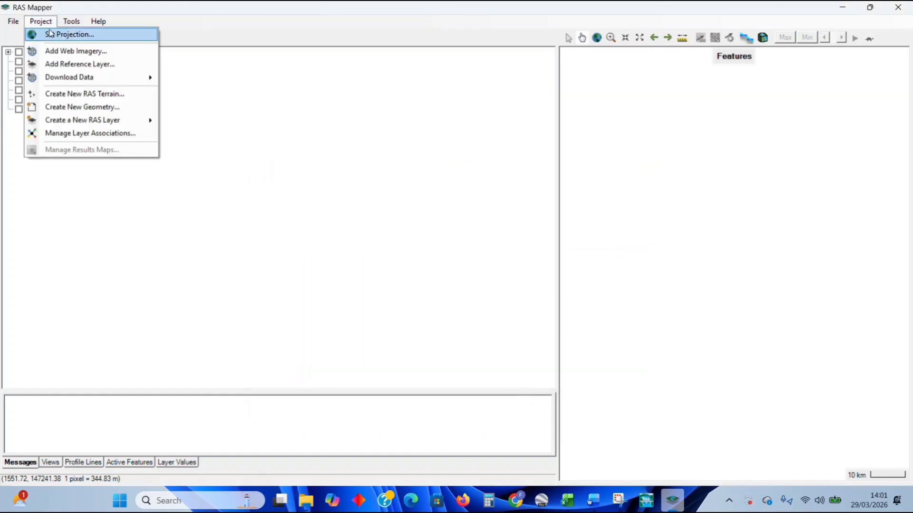
left_click(89, 98)
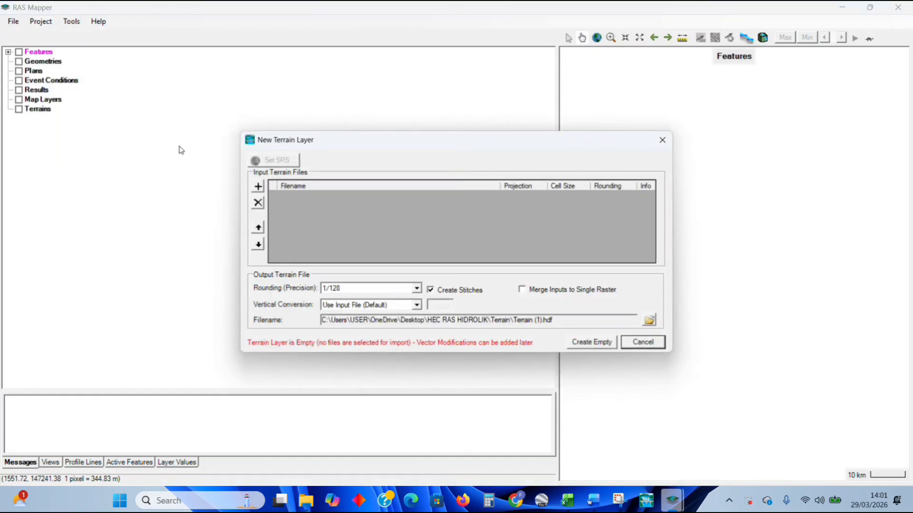
left_click_drag(346, 143, 232, 108)
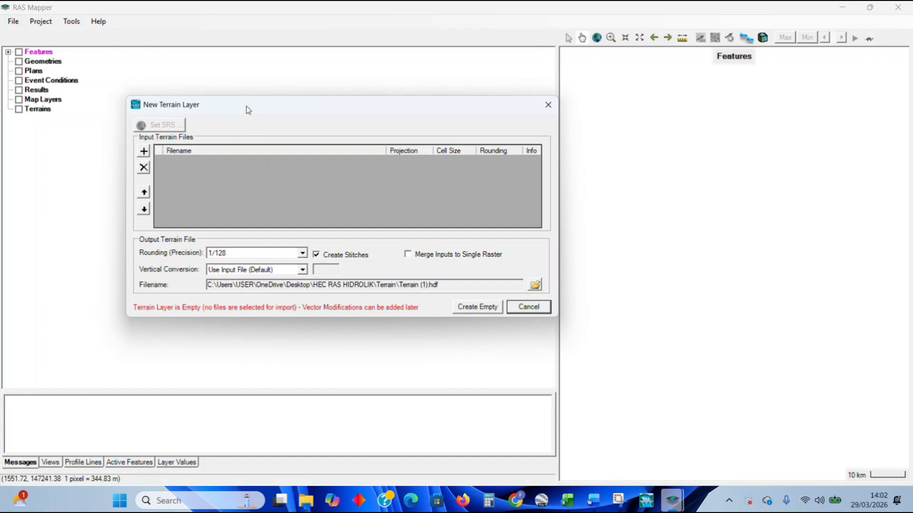
left_click_drag(248, 110, 235, 115)
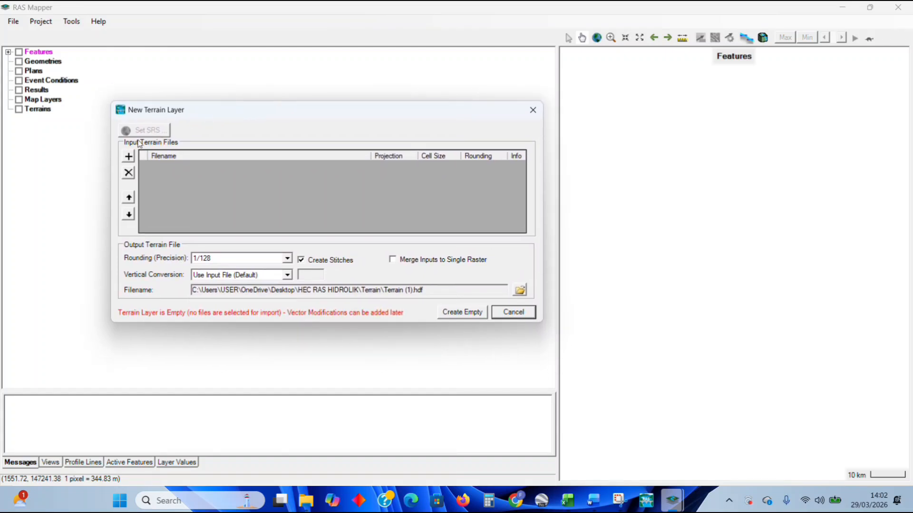
left_click(133, 157)
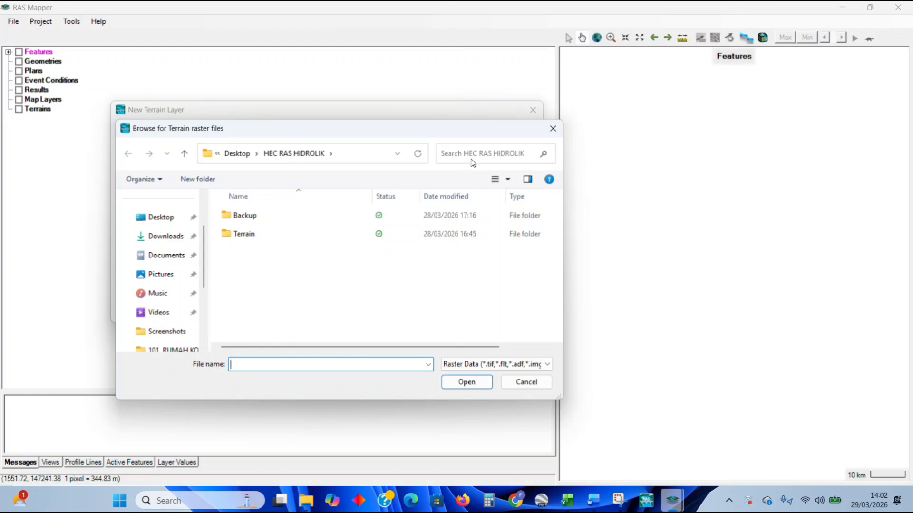
left_click(469, 154)
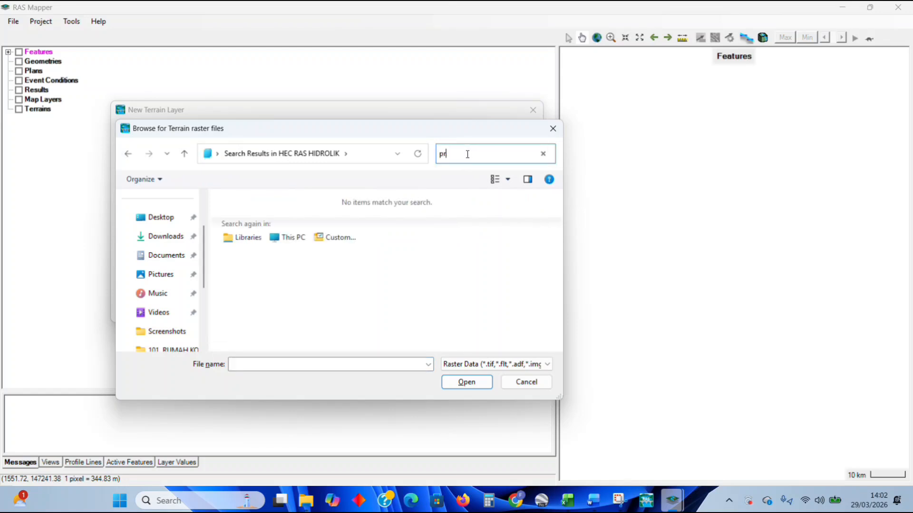
key("BackSpace")
key("BackSpace")
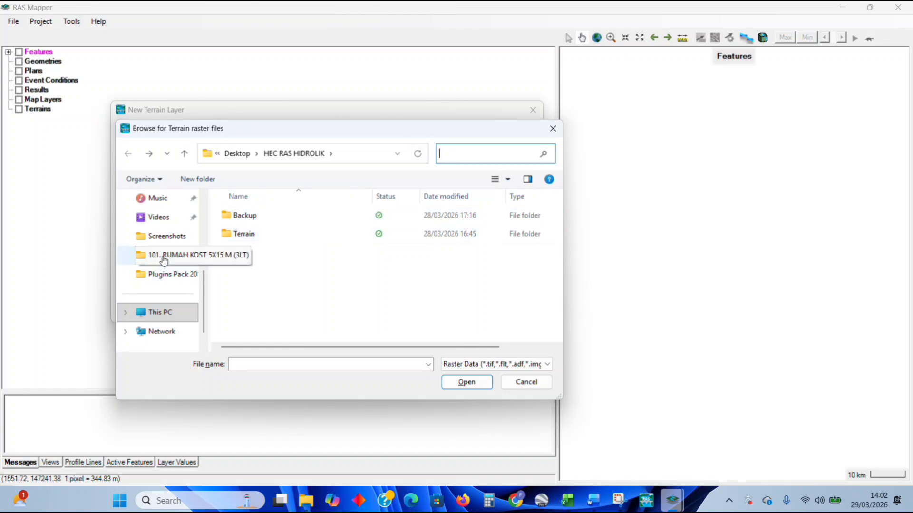
Create the terrain layer from the geometry_for_practice TIF file in the Downloads folder, keeping the default output settings.
scroll(164, 261, "up", 3)
left_click(163, 297)
scroll(261, 265, "down", 2)
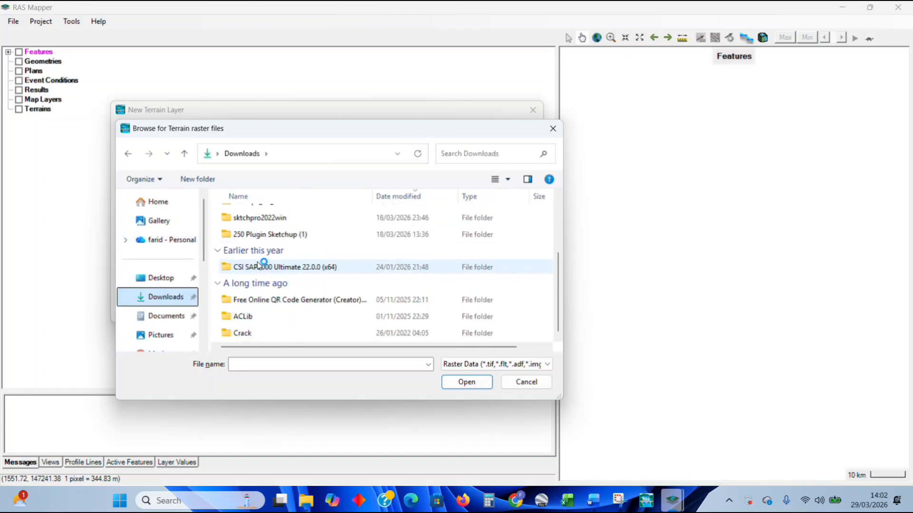
scroll(261, 265, "up", 2)
left_click(261, 283)
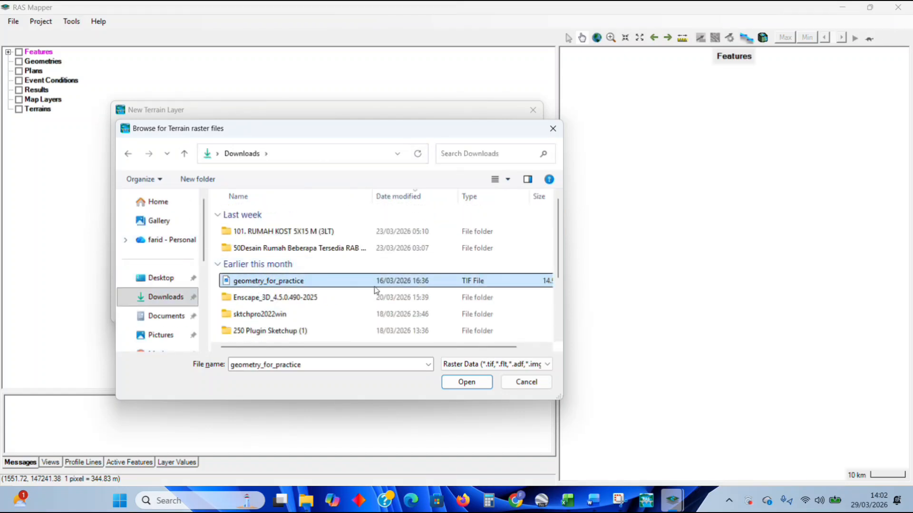
left_click(469, 384)
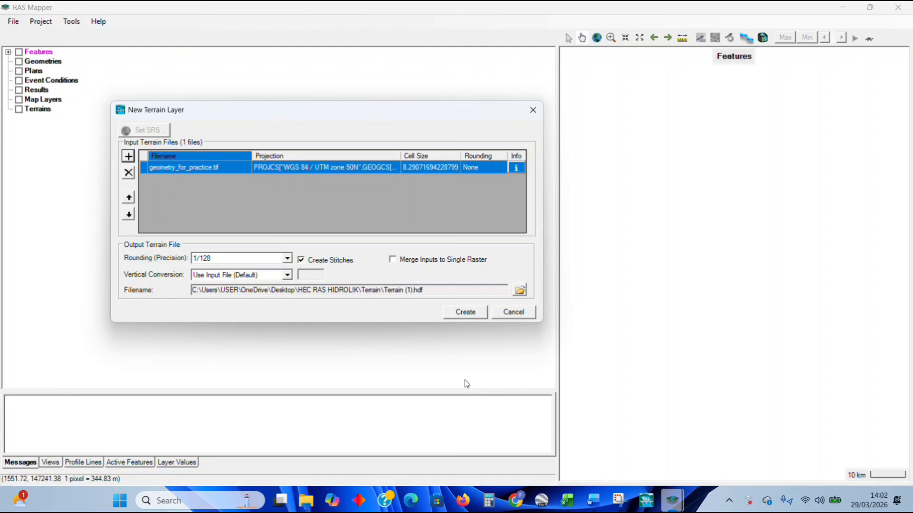
left_click(467, 313)
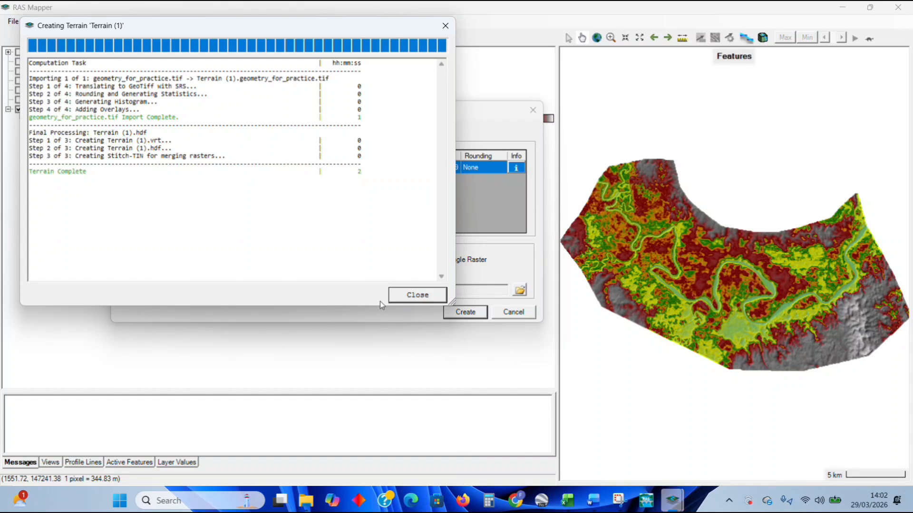
left_click(428, 297)
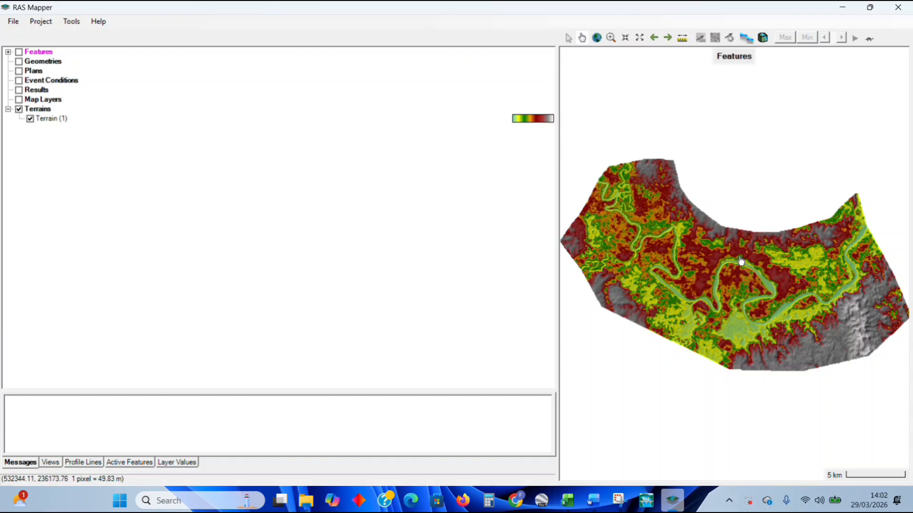
Restore the RAS Mapper window to a smaller size and examine the new terrain up close and as a whole.
left_click_drag(674, 258, 755, 256)
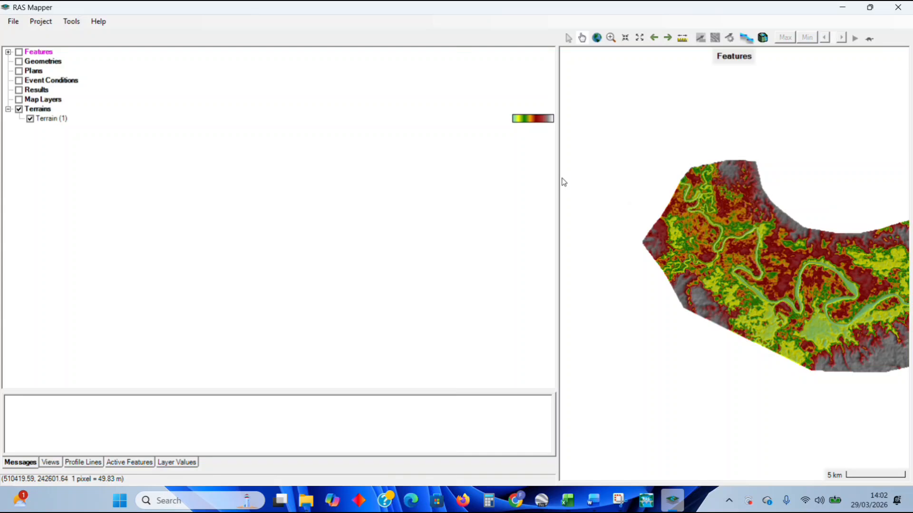
left_click(870, 8)
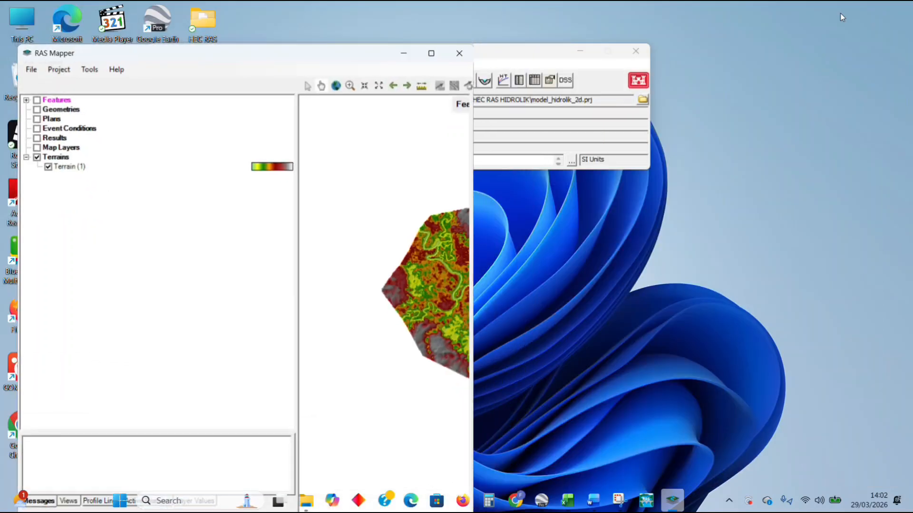
left_click_drag(393, 228, 295, 255)
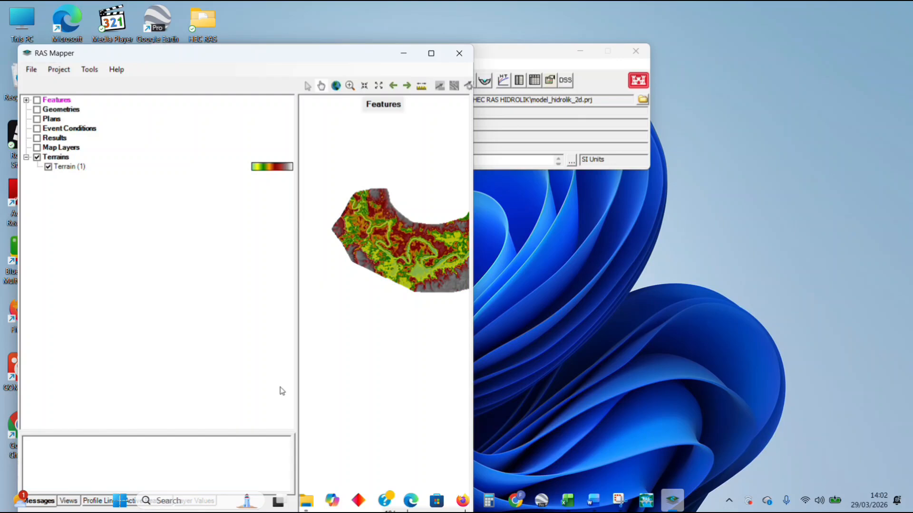
left_click_drag(378, 235, 360, 211)
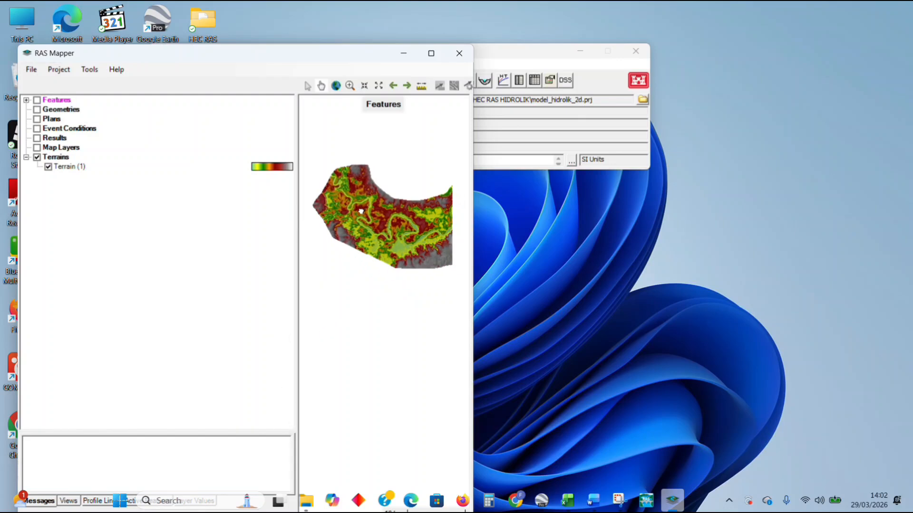
scroll(409, 249, "up", 5)
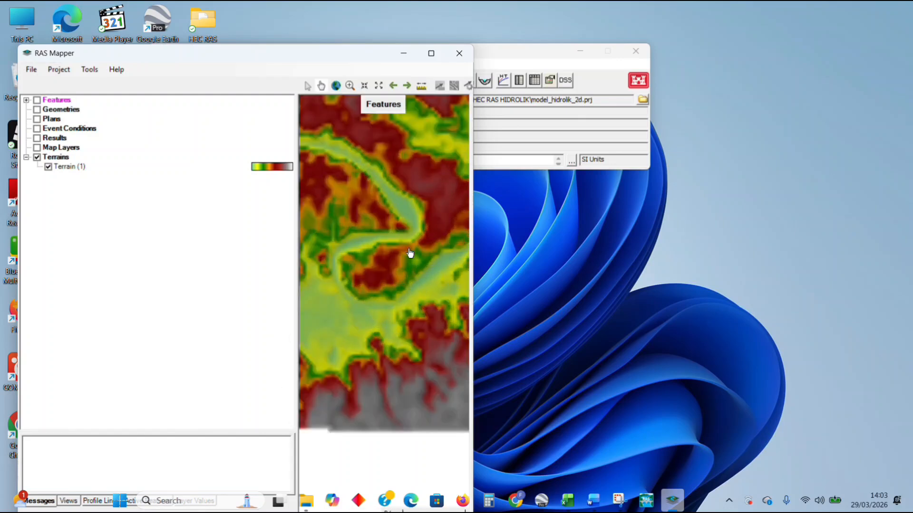
scroll(410, 252, "down", 6)
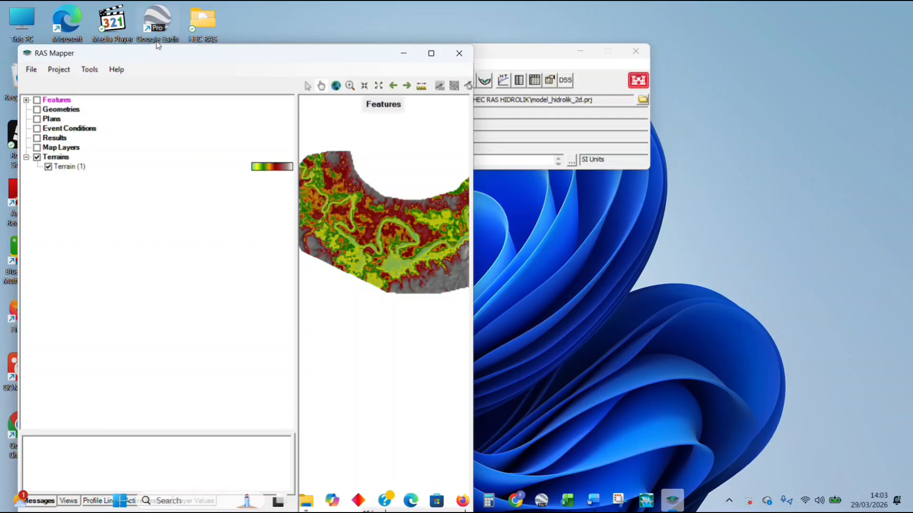
Create a new geometry named model_hidrolik_geometry and accept its layer associations with Terrain (1).
left_click(59, 70)
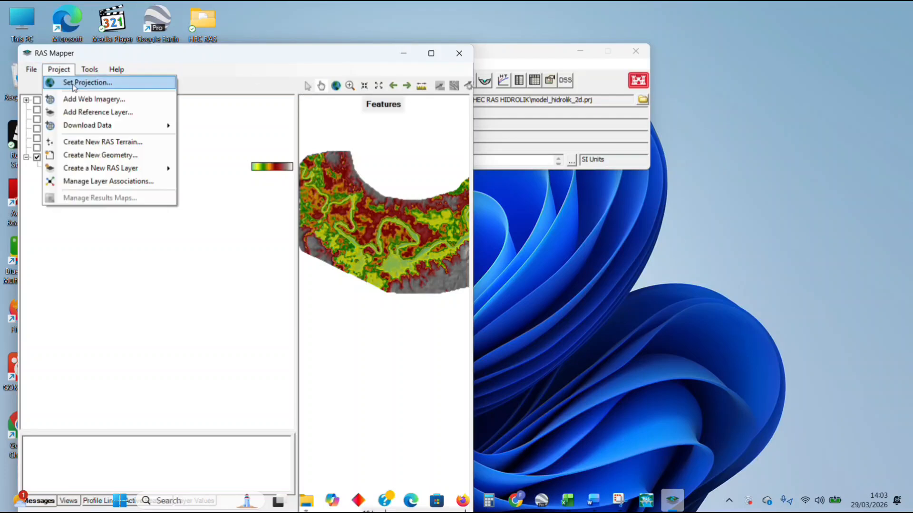
left_click(81, 155)
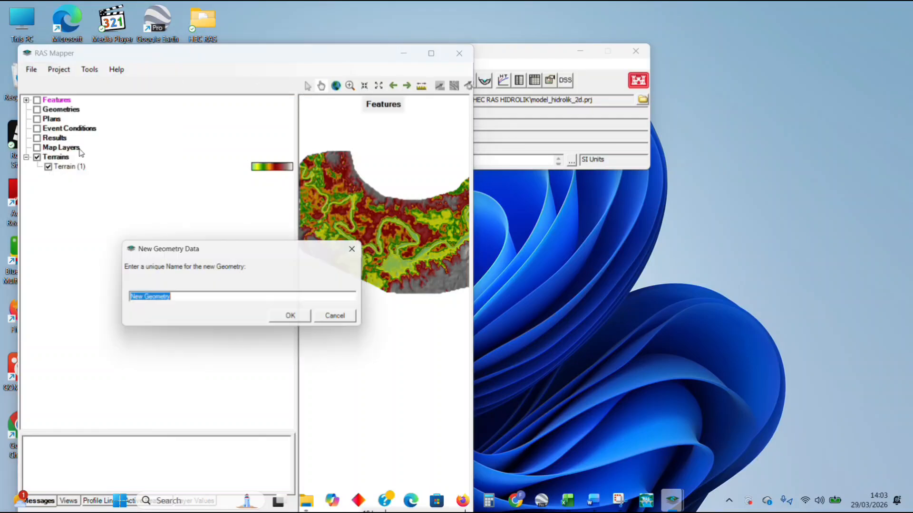
left_click(190, 300)
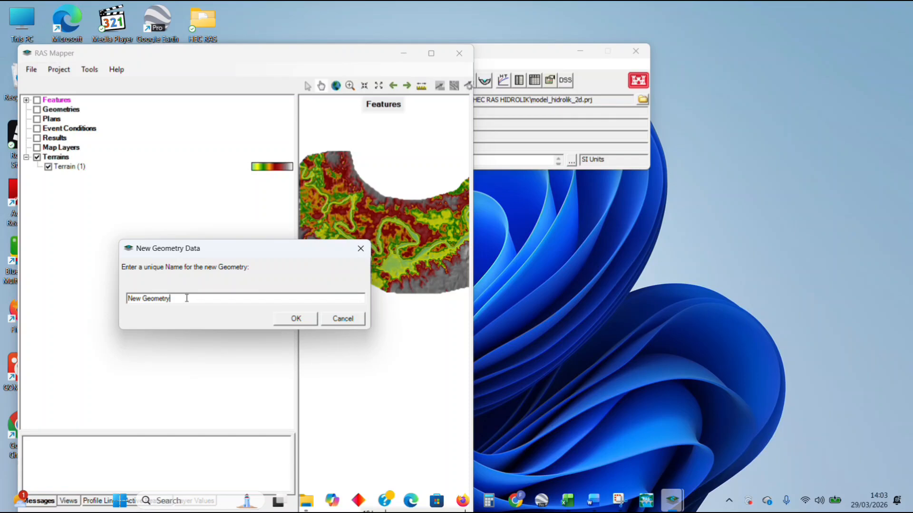
key("BackSpace")
key("BackSpace")
key("BackSpace")
key("BackSpace")
key("BackSpace")
key("BackSpace")
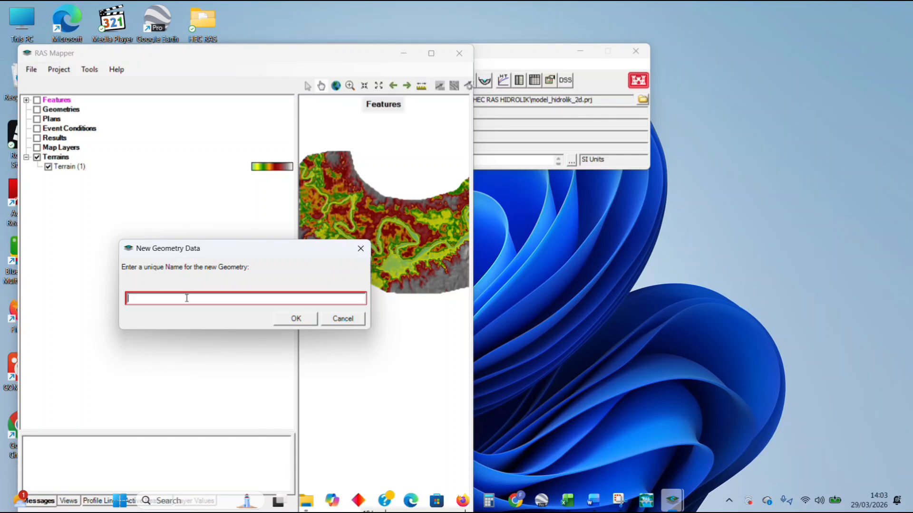
type("model_hidrolik_geometry")
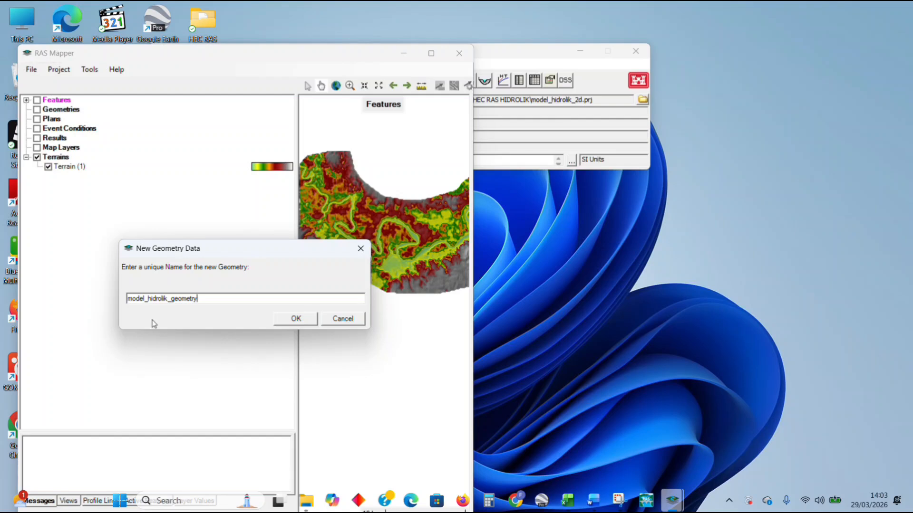
left_click(295, 318)
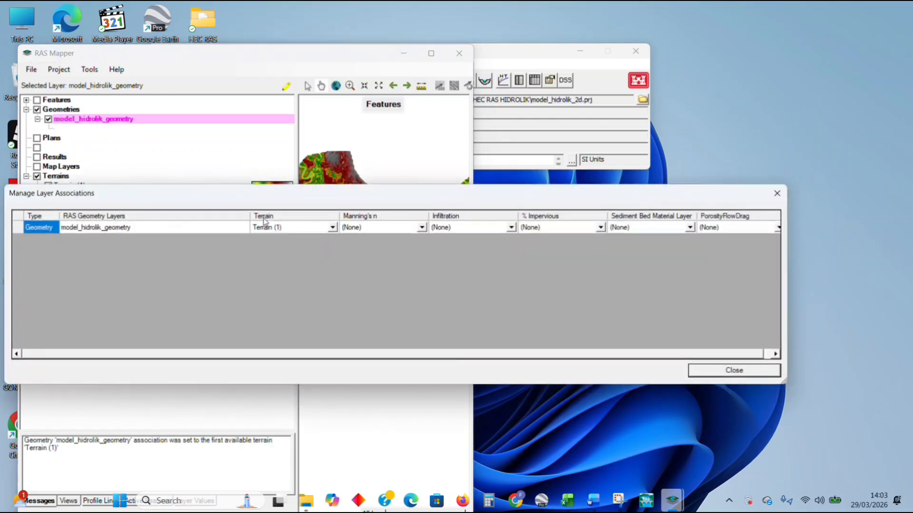
left_click_drag(445, 201, 373, 109)
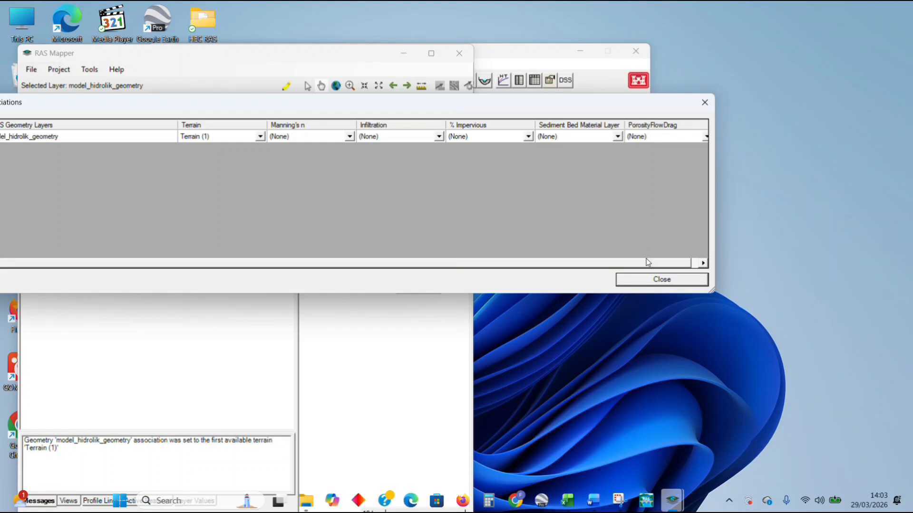
left_click(653, 279)
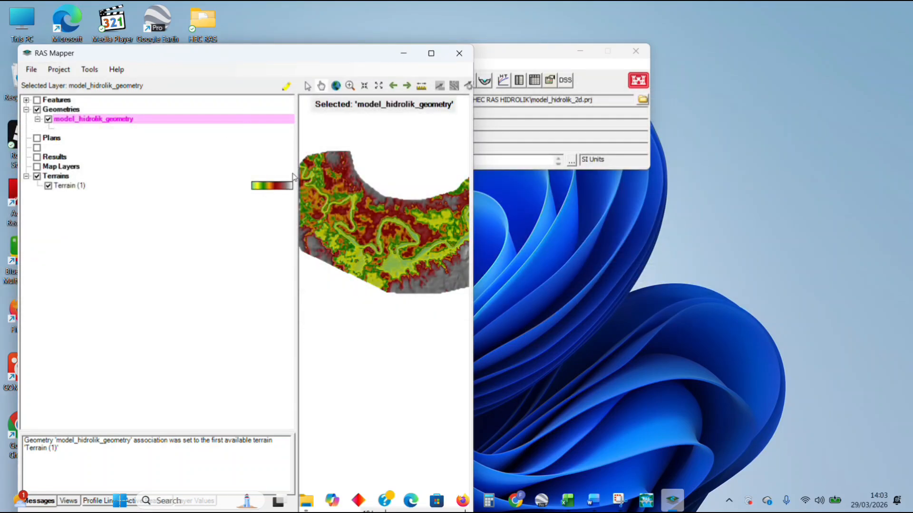
Narrow the layer tree to enlarge the map area and fill it with the terrain's river reach.
left_click_drag(293, 177, 147, 224)
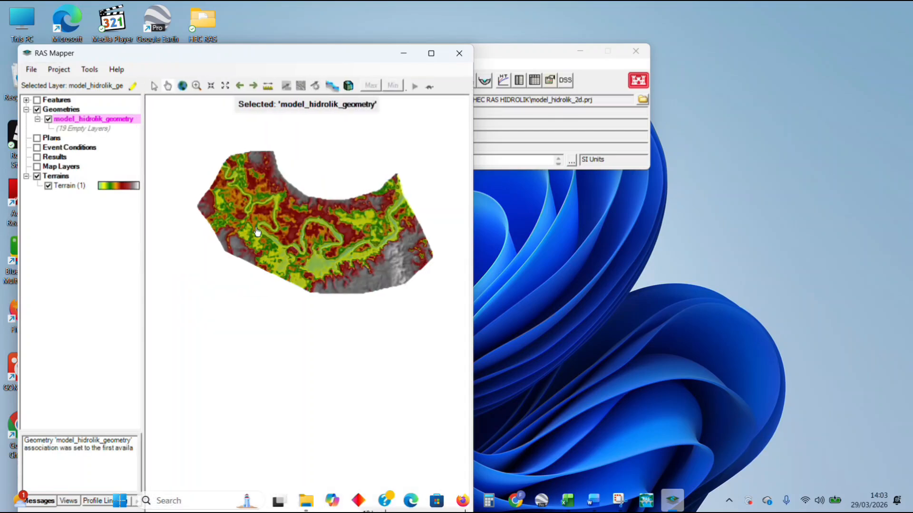
scroll(309, 247, "up", 1)
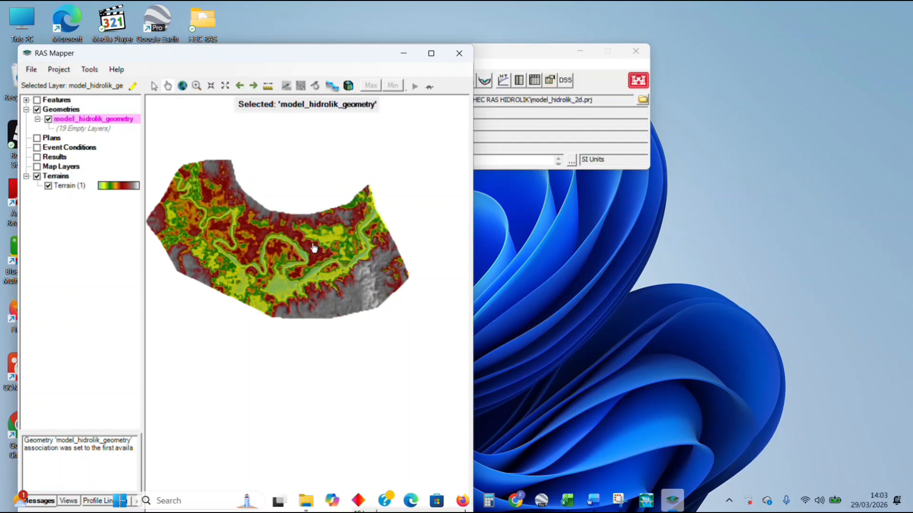
scroll(314, 247, "up", 1)
left_click_drag(251, 258, 300, 203)
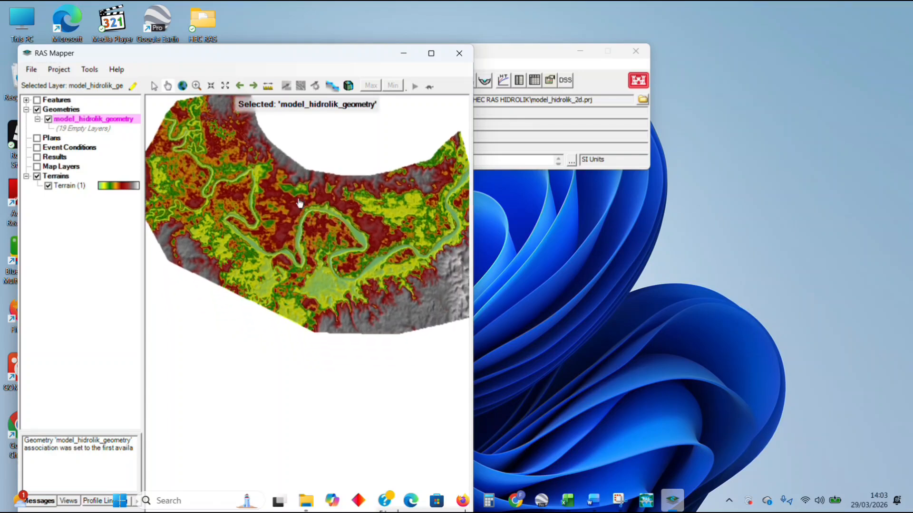
Start editing model_hidrolik_geometry, then turn on and select the Perimeters layer under 2D Flow Areas.
left_click(134, 85)
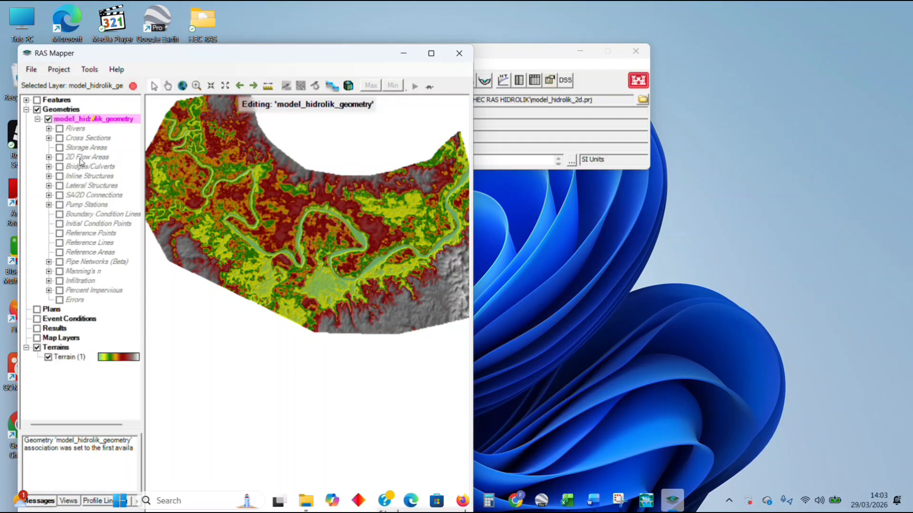
left_click(81, 157)
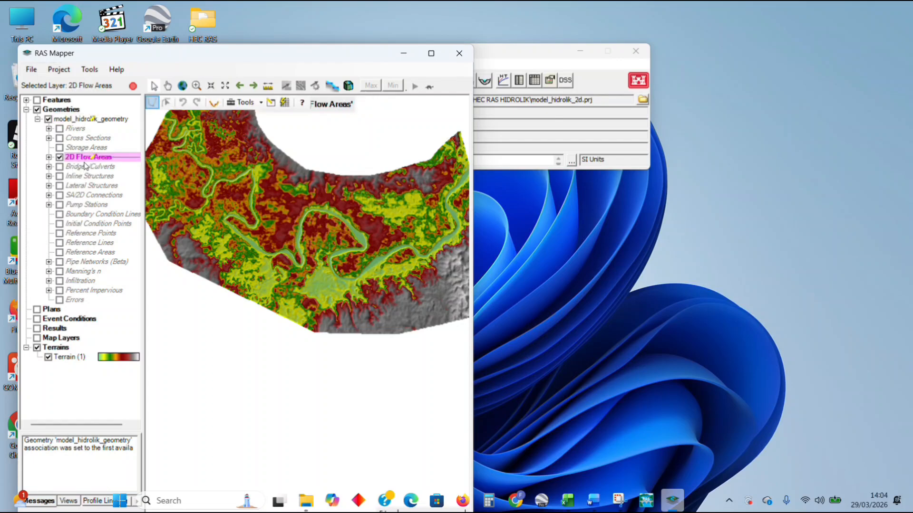
double_click(93, 157)
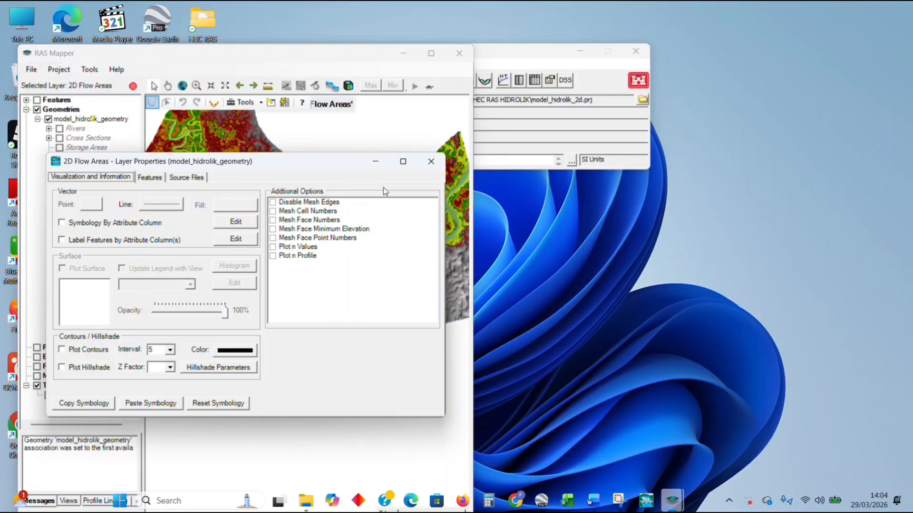
left_click(429, 161)
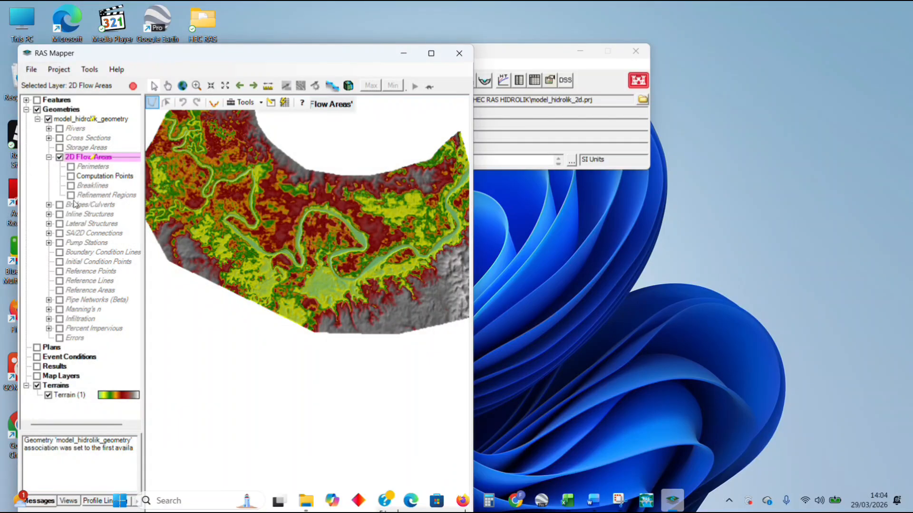
left_click(72, 167)
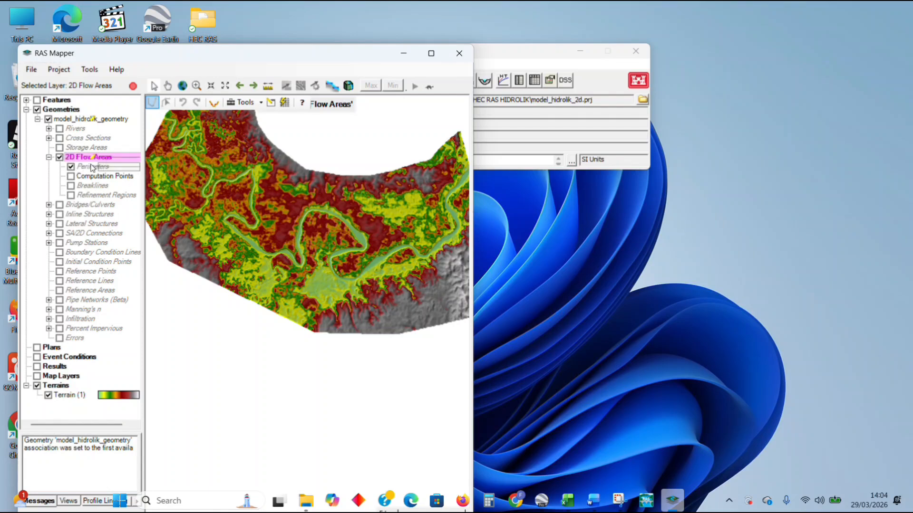
left_click(92, 167)
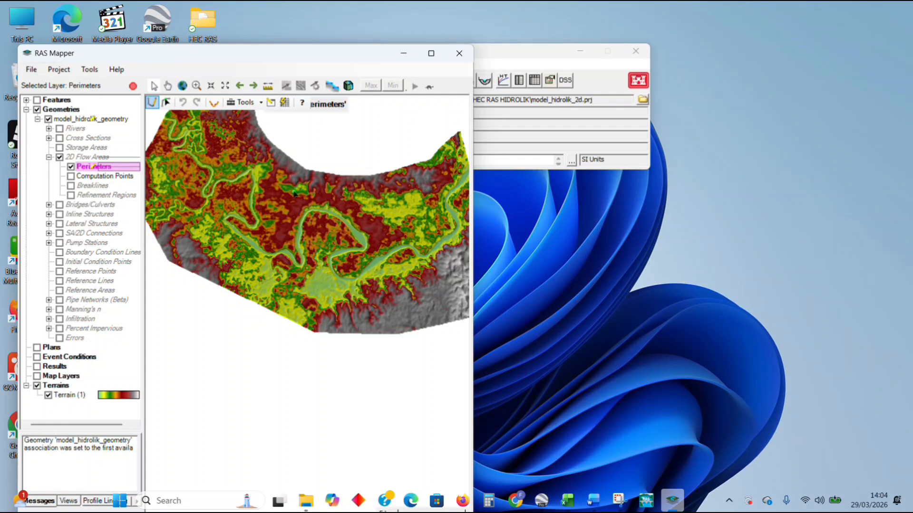
Draw a 2D flow area perimeter polygon around the meandering river reach and its floodplain, and accept the name Perimeter 1.
left_click(284, 159)
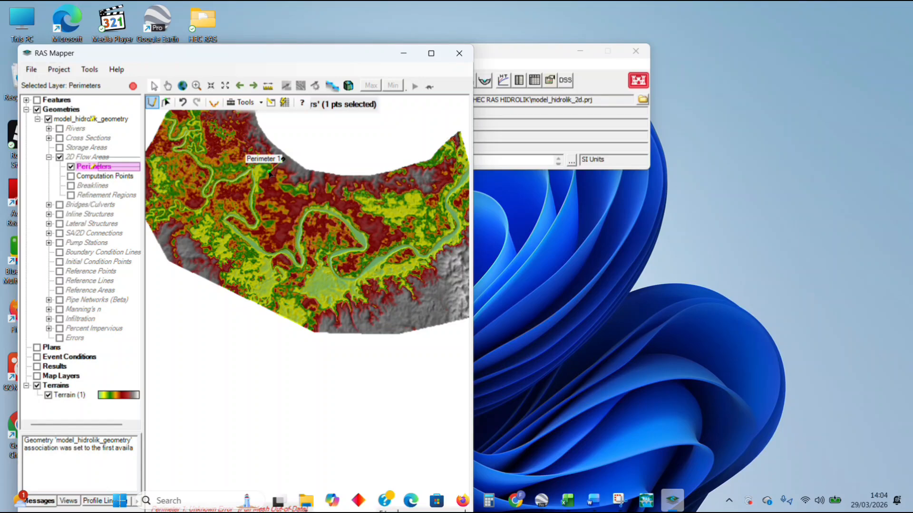
scroll(266, 179, "up", 5)
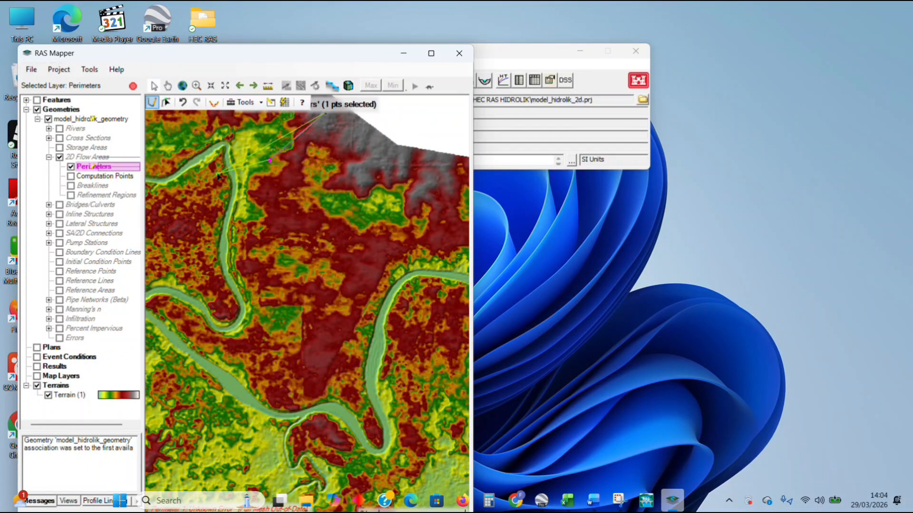
left_click_drag(222, 178, 294, 178)
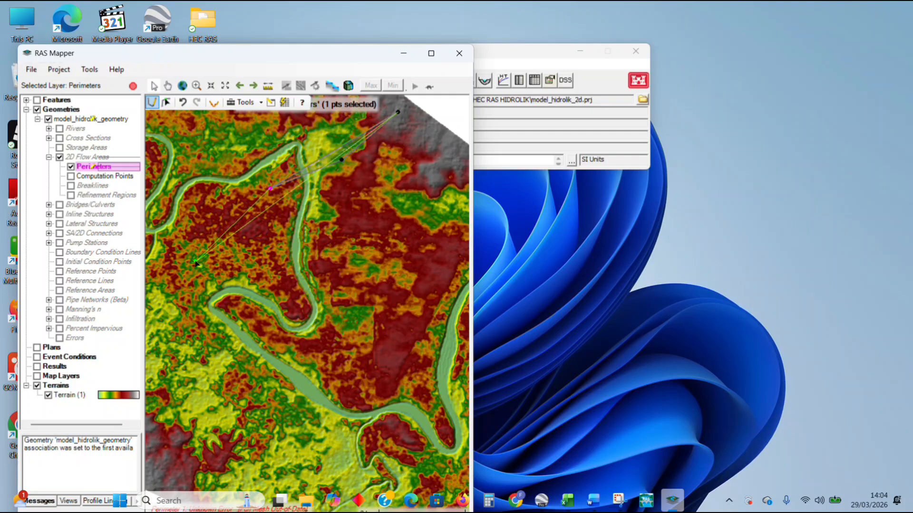
left_click_drag(197, 274, 231, 155)
scroll(222, 188, "down", 10)
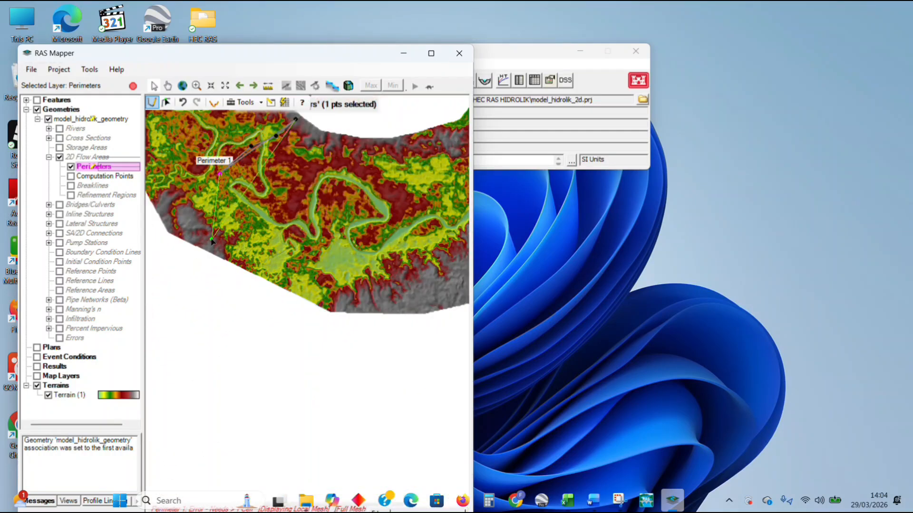
left_click(196, 222)
left_click(250, 258)
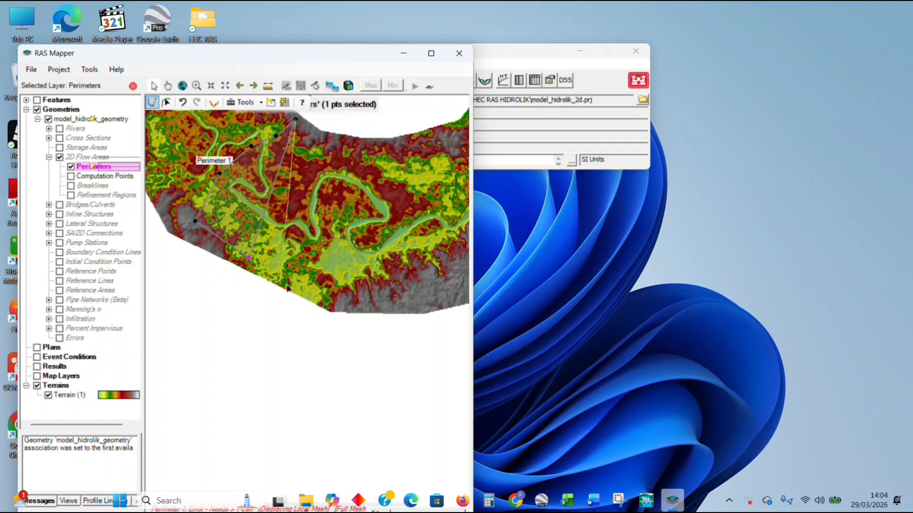
left_click(340, 297)
left_click(444, 293)
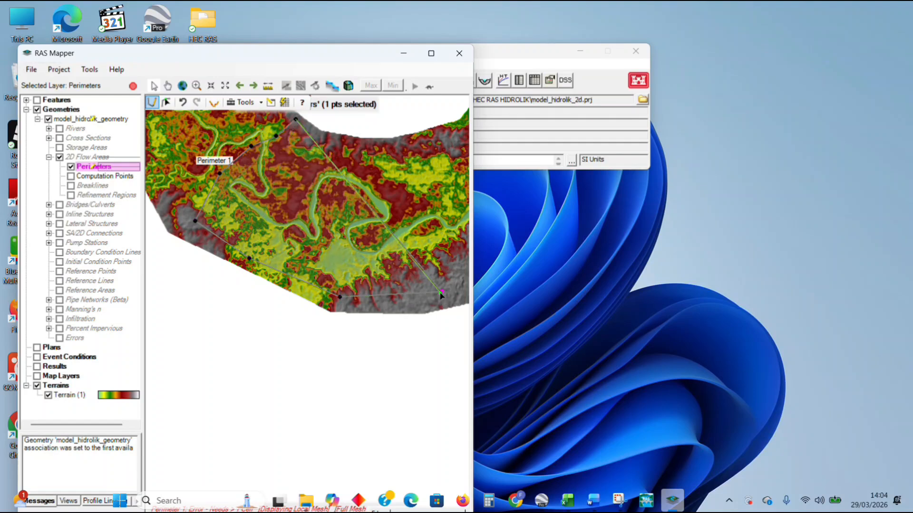
left_click_drag(442, 293, 331, 314)
left_click(374, 293)
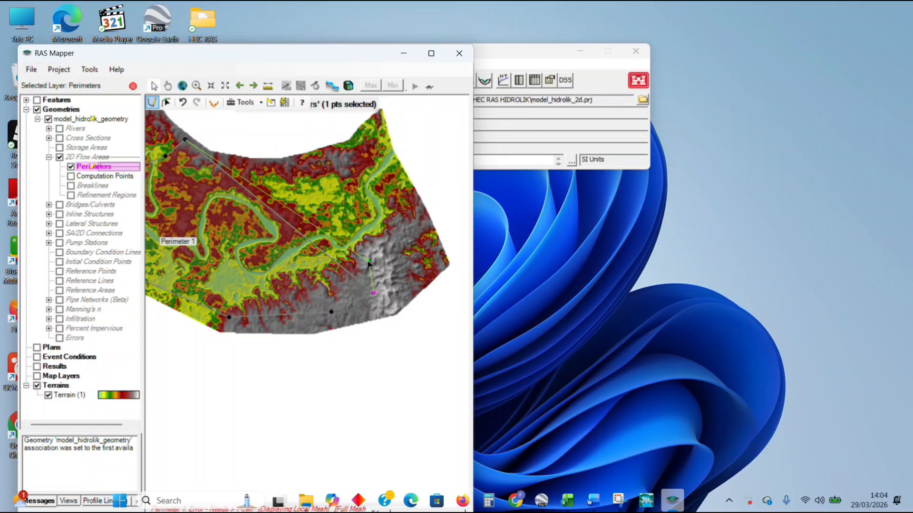
left_click(318, 186)
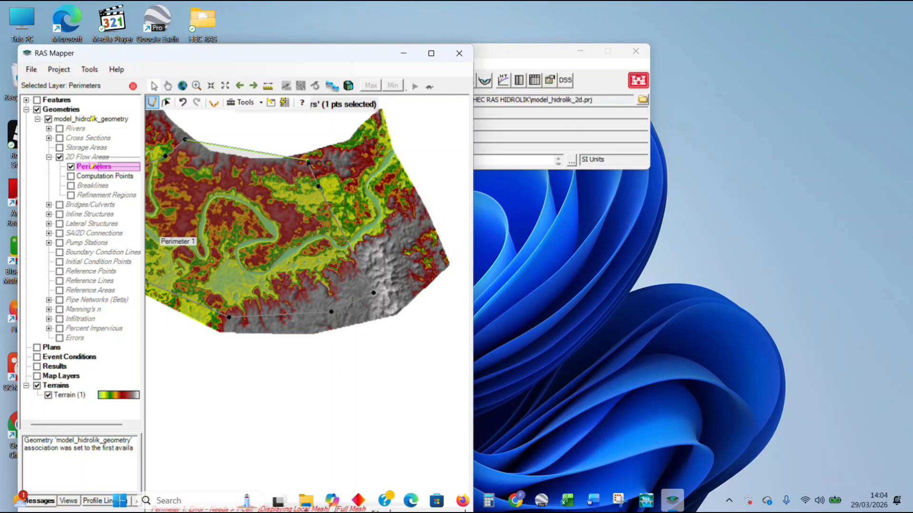
left_click(306, 160)
double_click(241, 167)
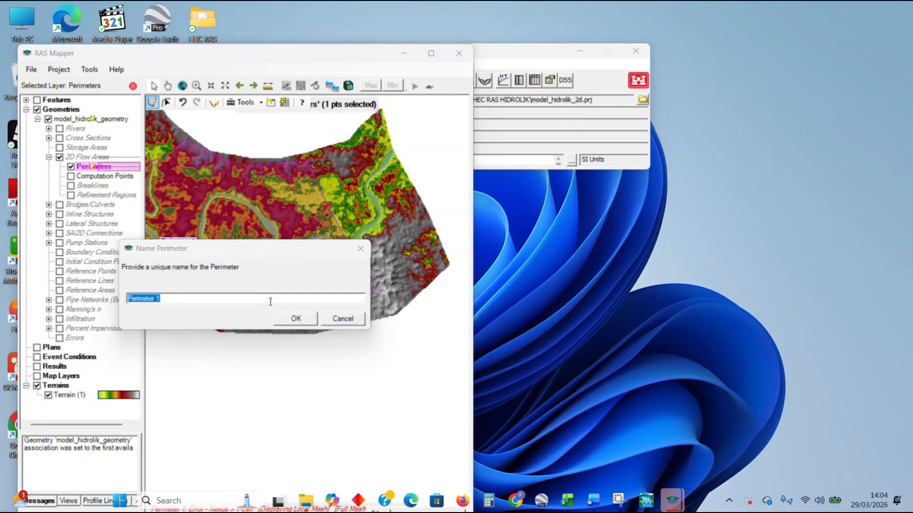
left_click(284, 314)
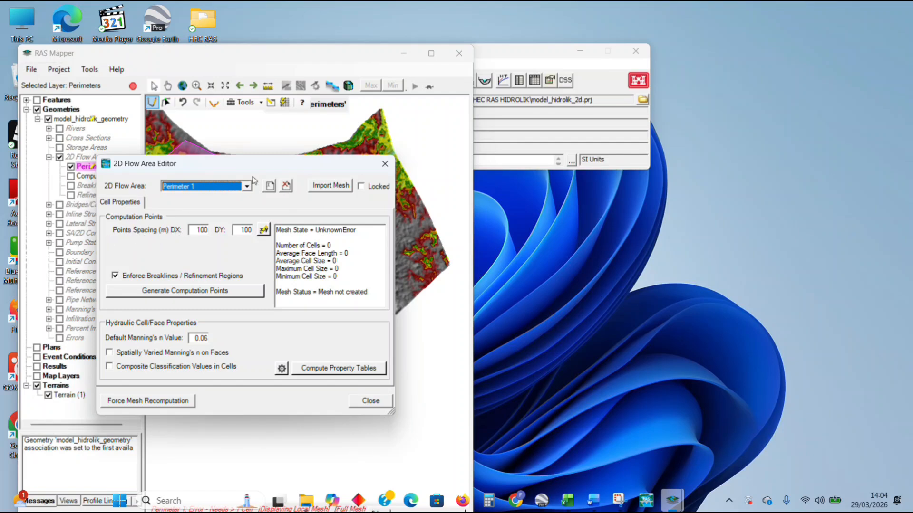
Generate computation points for Perimeter 1 at 100 m DX and DY spacing, and move the editor aside to see the mesh.
left_click_drag(256, 165, 295, 161)
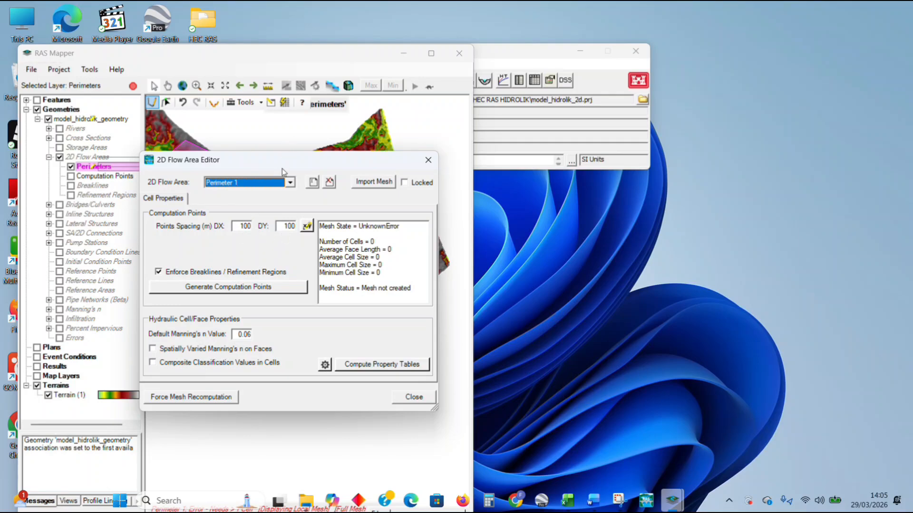
left_click_drag(282, 163, 265, 178)
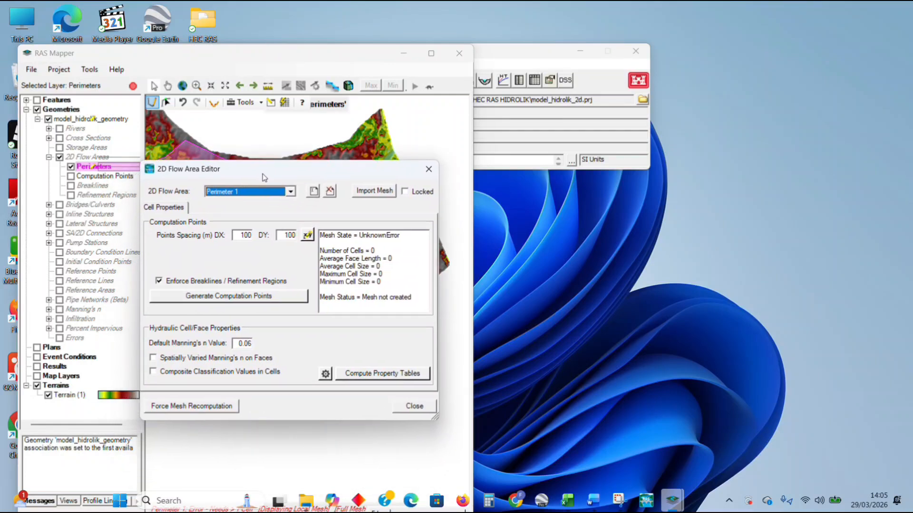
left_click(217, 295)
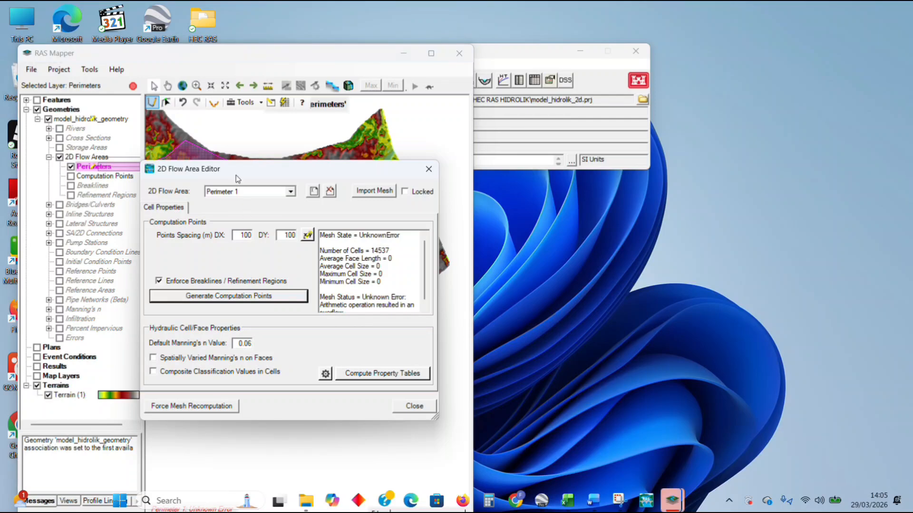
left_click_drag(236, 177, 229, 290)
left_click_drag(227, 272, 224, 240)
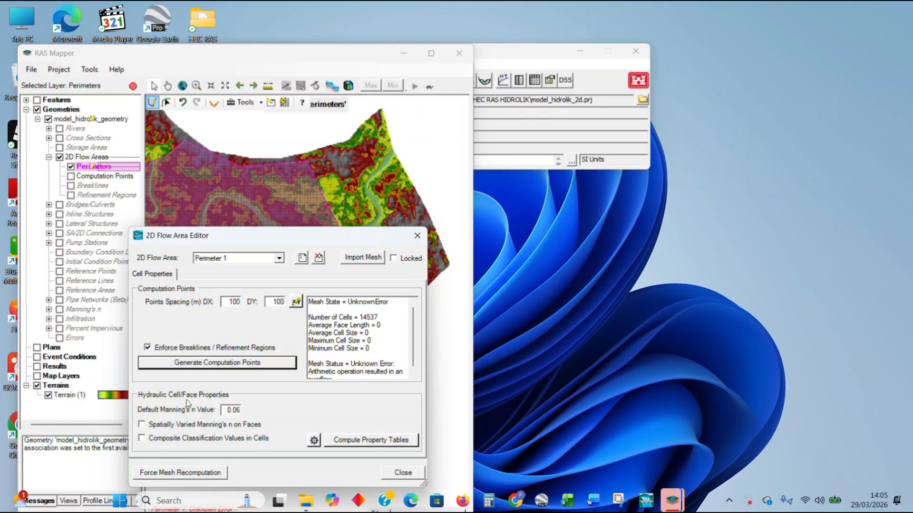
Set the default Manning's n value of Perimeter 1 to 0.035, force a mesh recomputation and close the editor.
left_click(237, 411)
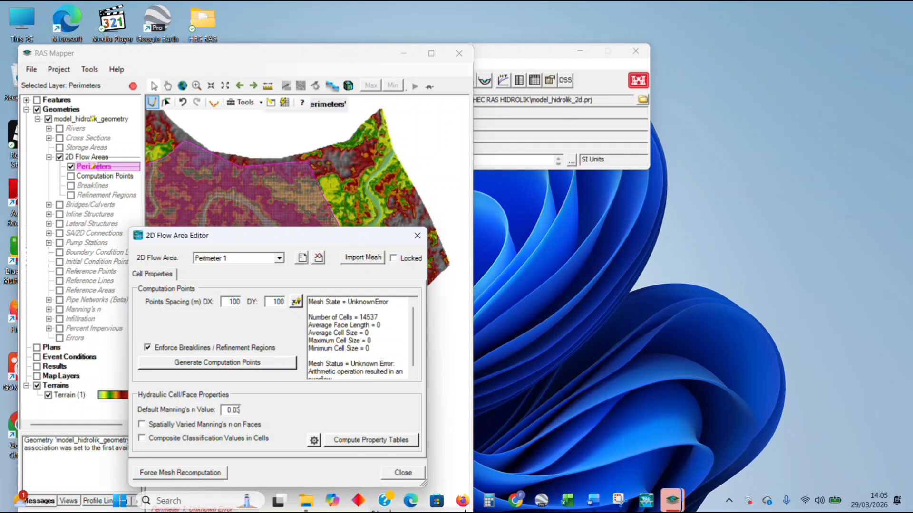
type("35")
left_click(180, 474)
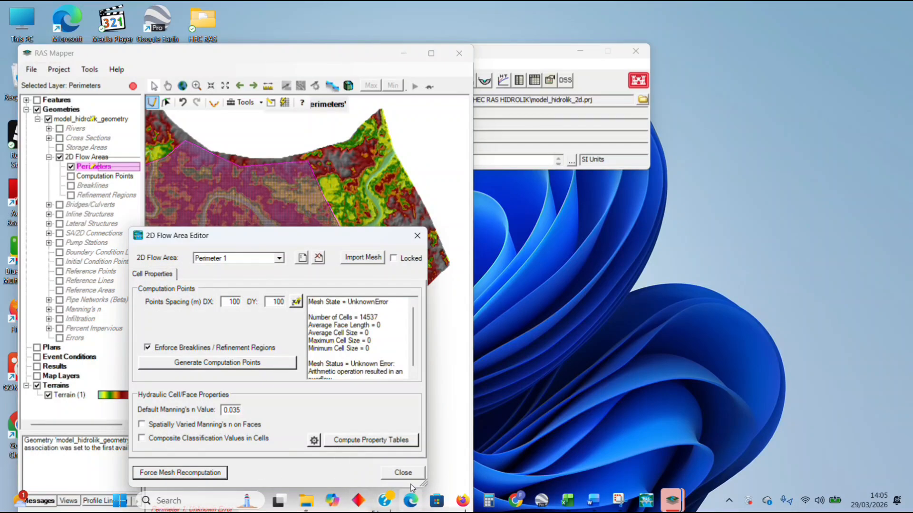
left_click(406, 473)
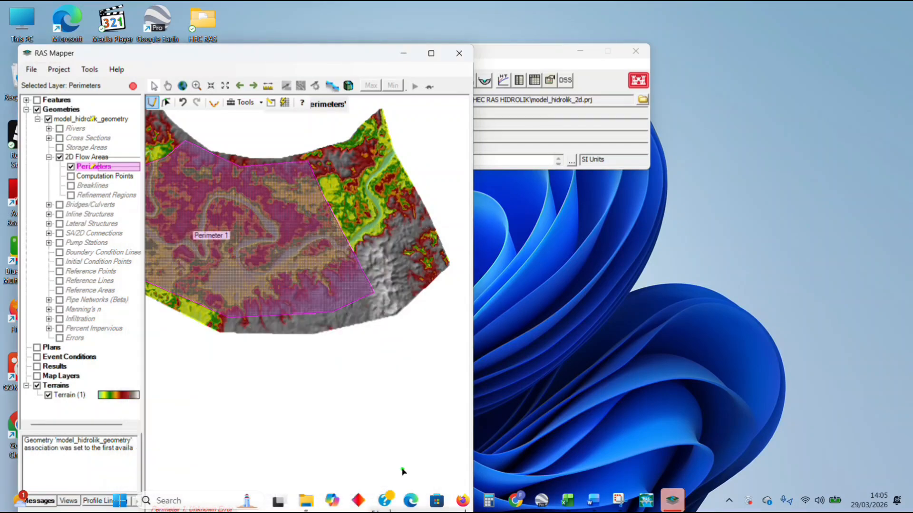
Reopen the 2D area properties of the Perimeters layer to review the point spacing and Manning's n value, then close them.
right_click(108, 168)
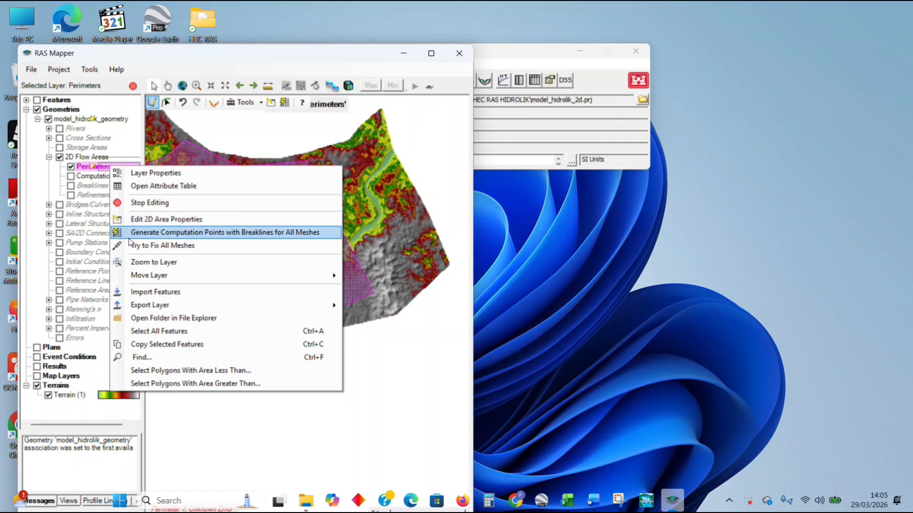
left_click(153, 221)
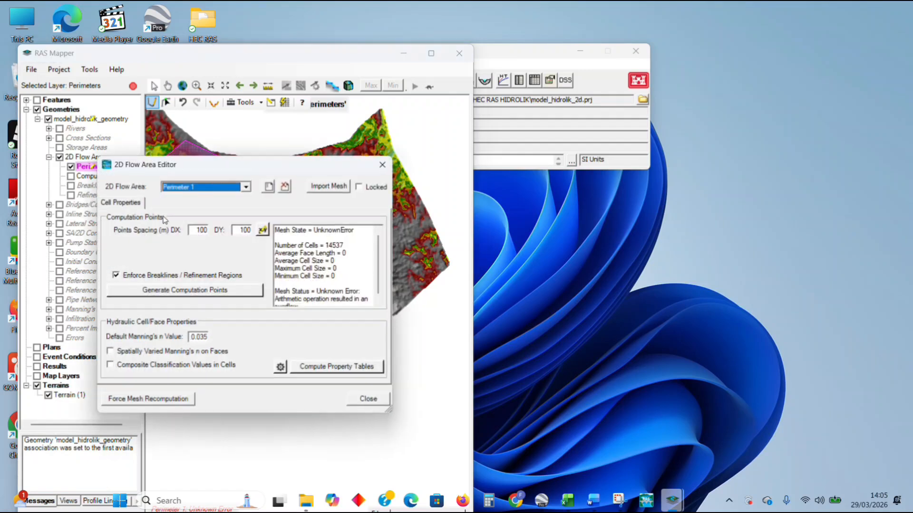
left_click(204, 230)
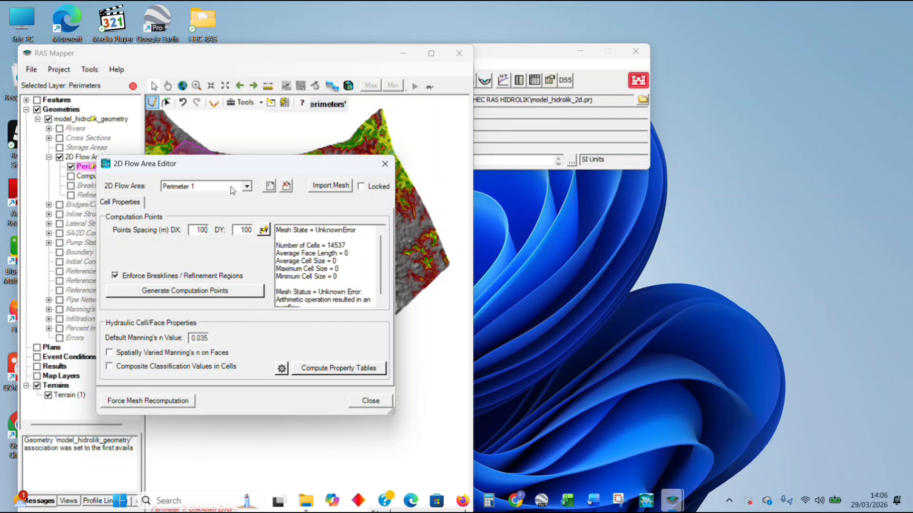
left_click_drag(231, 170, 290, 176)
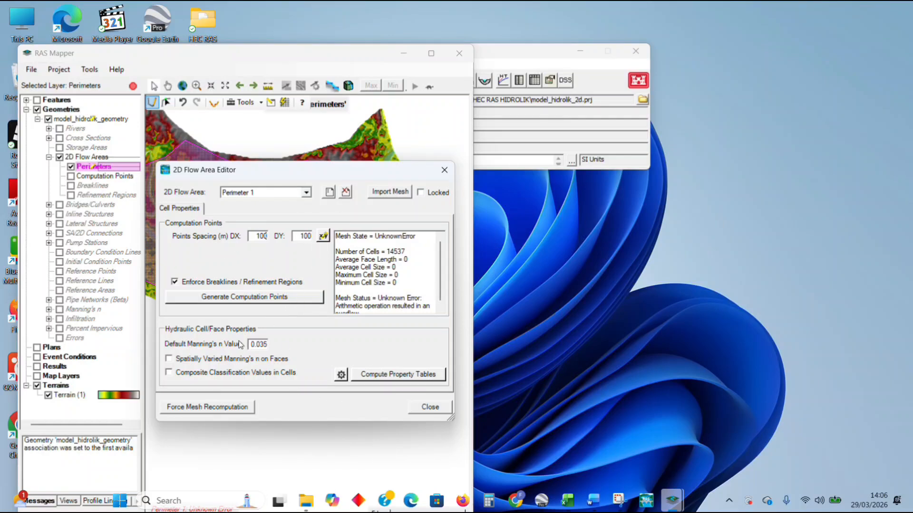
left_click(430, 408)
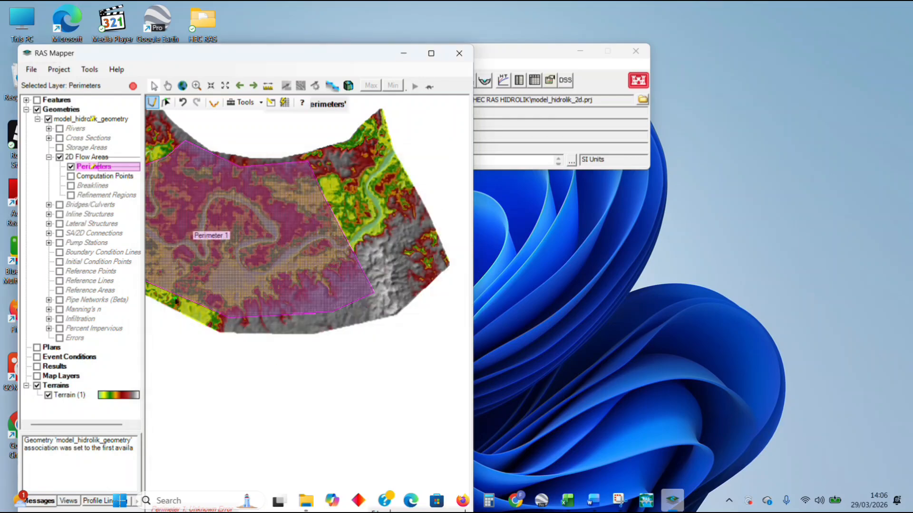
Try to fix all meshes of the Perimeters layer and dismiss the report.
scroll(192, 228, "up", 2)
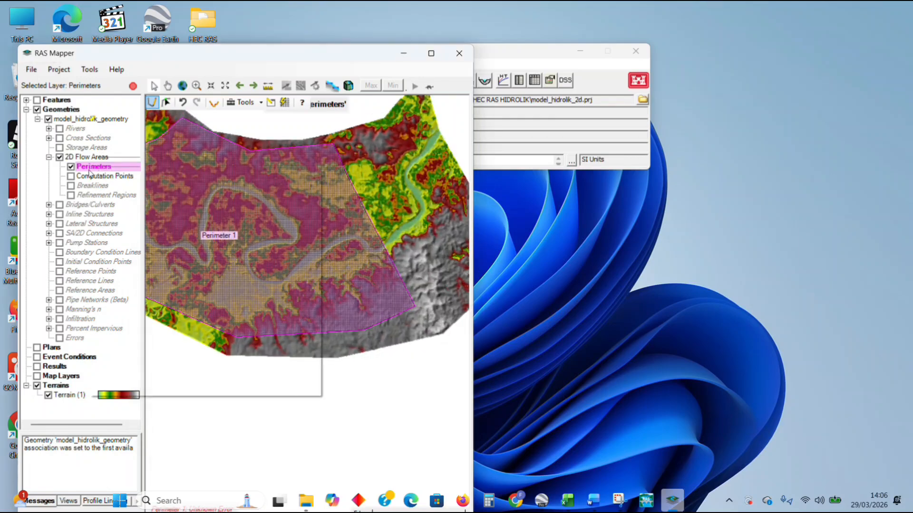
right_click(97, 168)
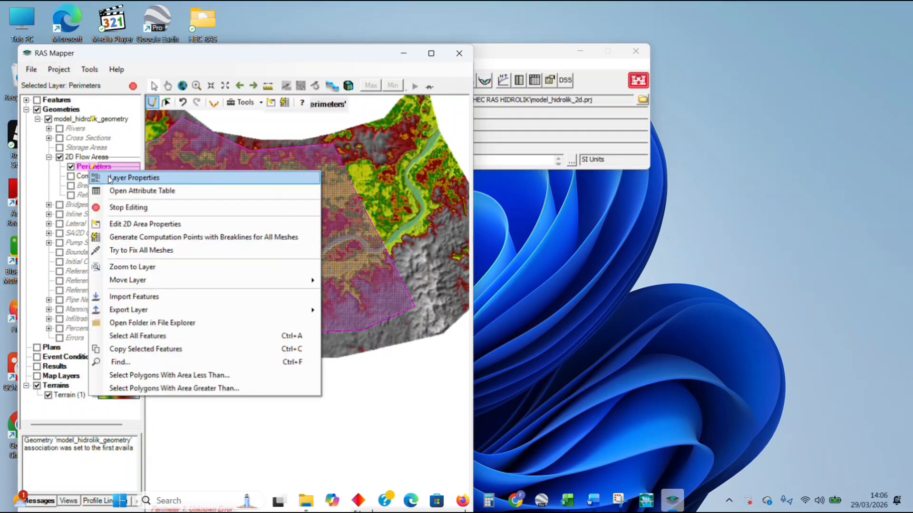
left_click(143, 251)
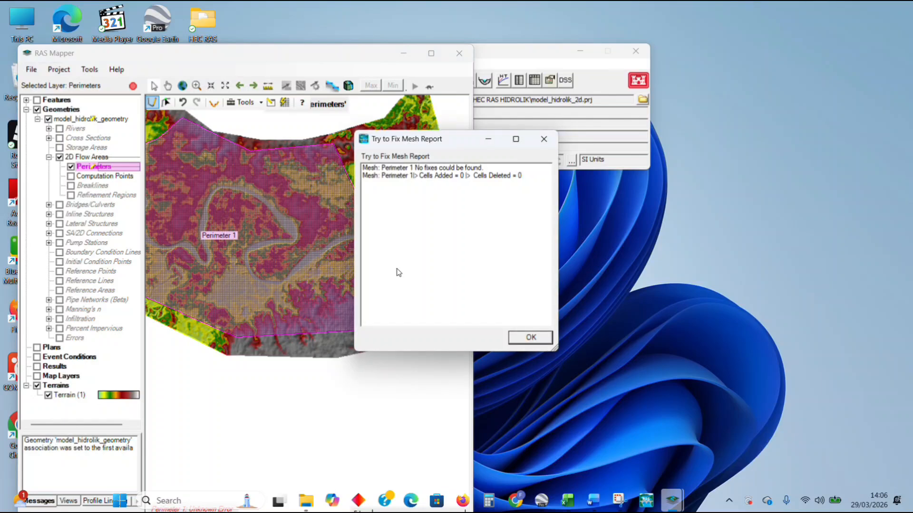
left_click(528, 338)
Examine the grid cells of Perimeter 1 along the river bends, up close and from farther out.
scroll(212, 245, "up", 1)
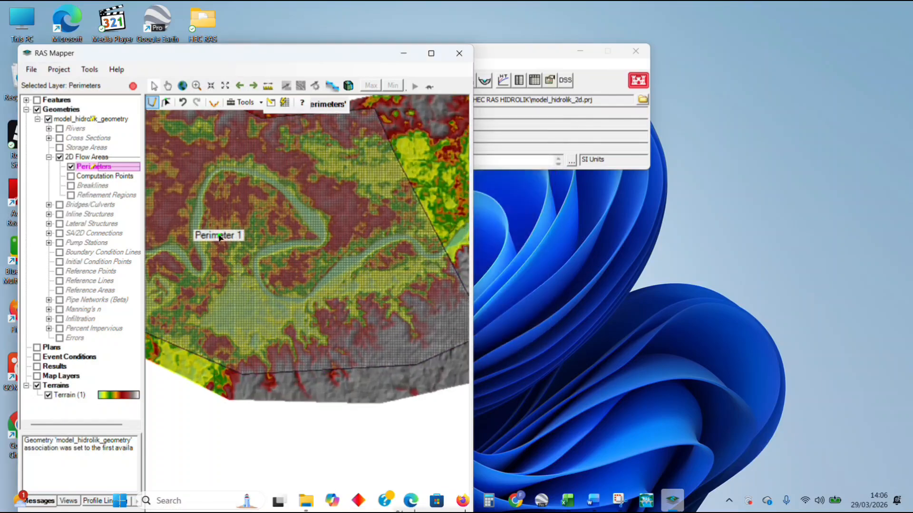
scroll(221, 240, "down", 2)
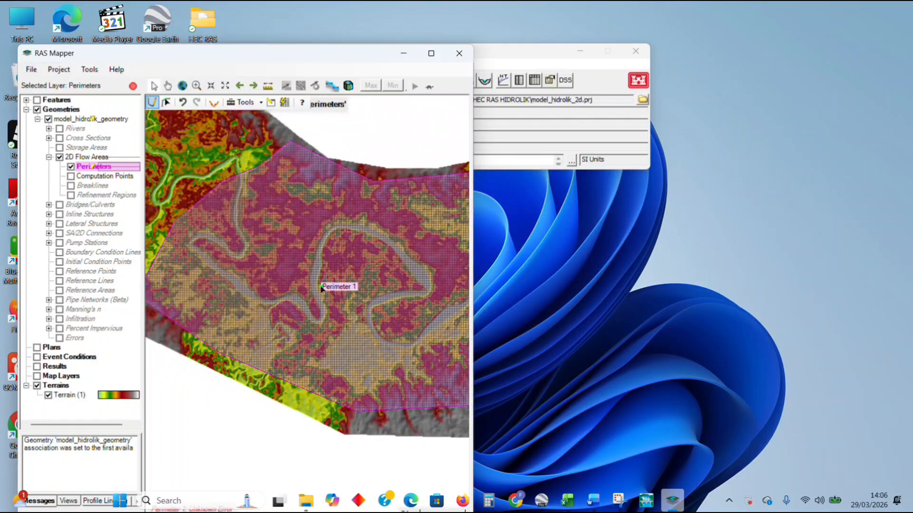
scroll(256, 237, "up", 1)
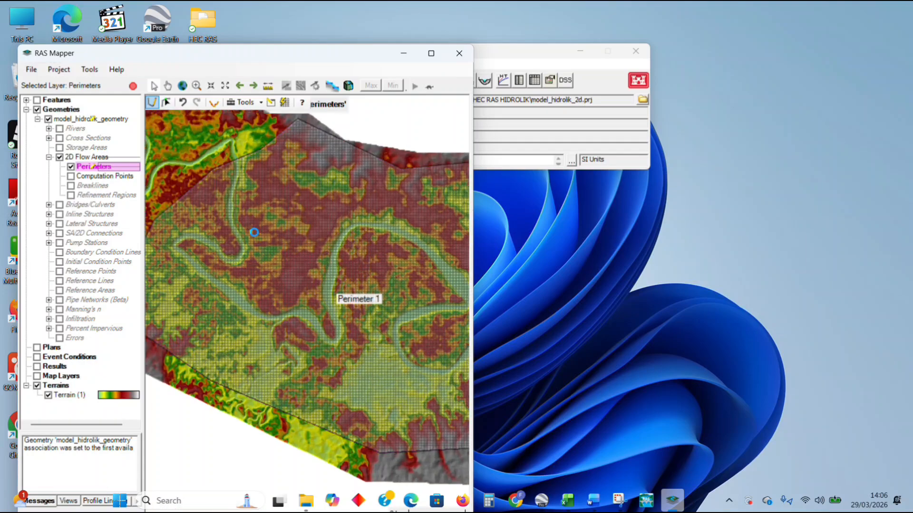
scroll(261, 244, "up", 3)
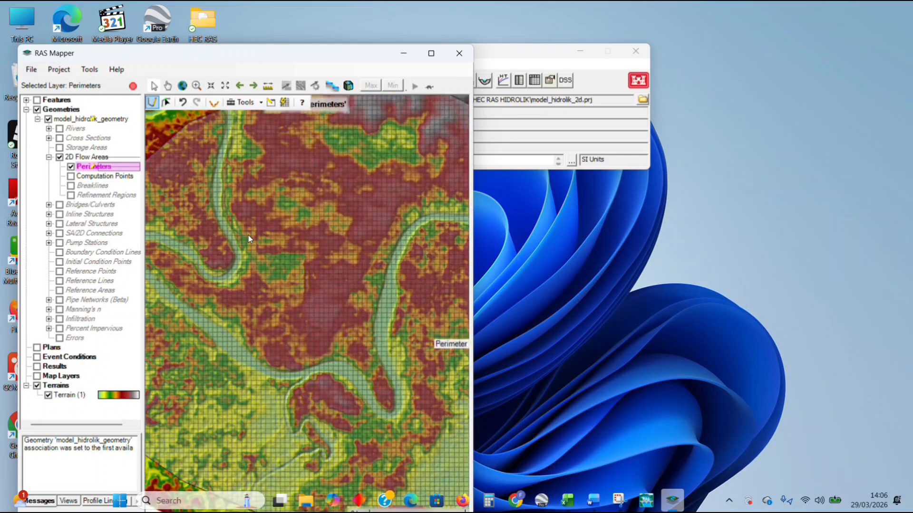
scroll(248, 238, "down", 4)
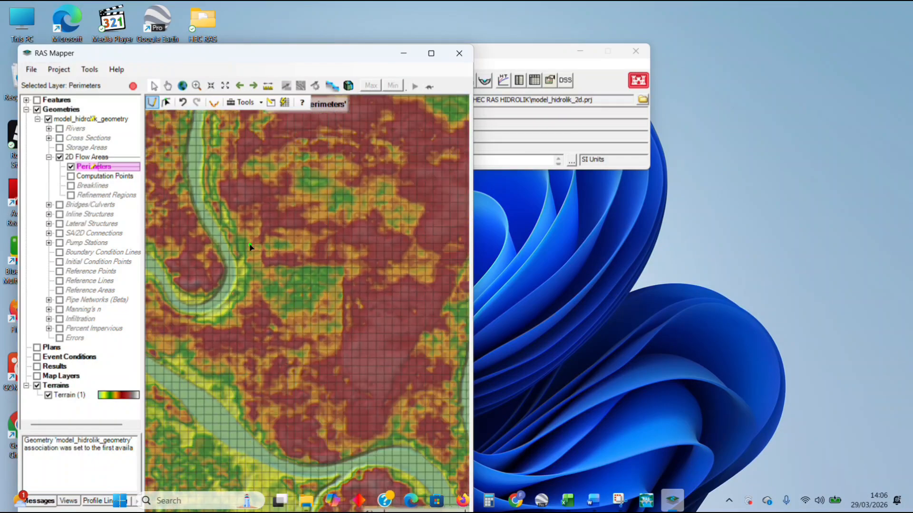
scroll(250, 244, "up", 3)
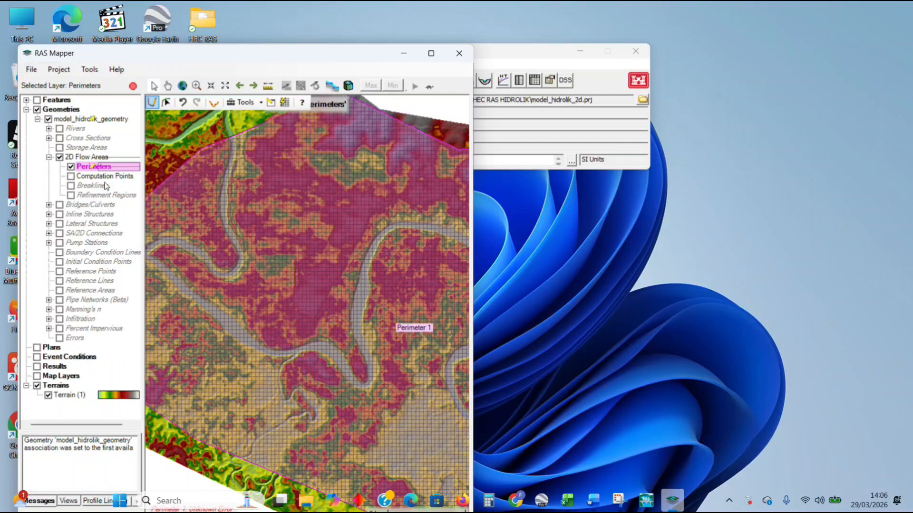
Turn on and select the Refinement Regions layer, with the river's crossing of the perimeter's northwestern edge in view.
left_click(71, 195)
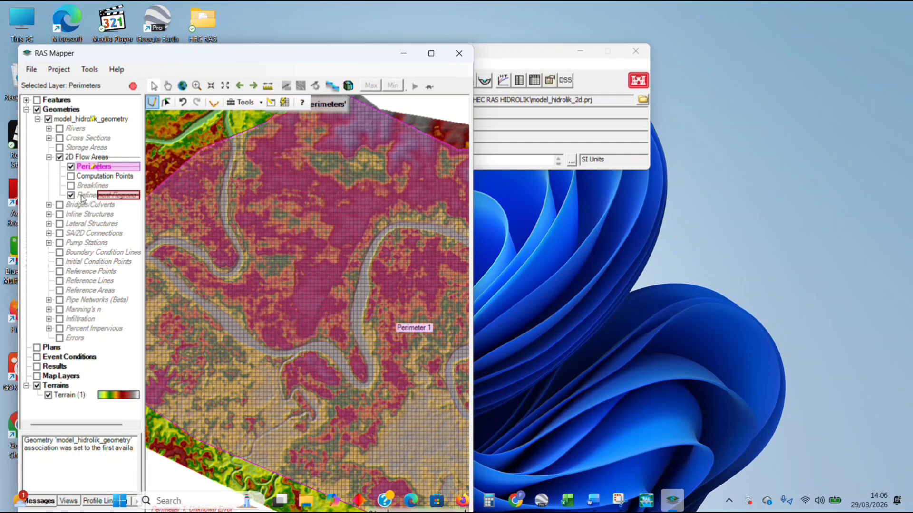
left_click(82, 196)
scroll(282, 257, "up", 3)
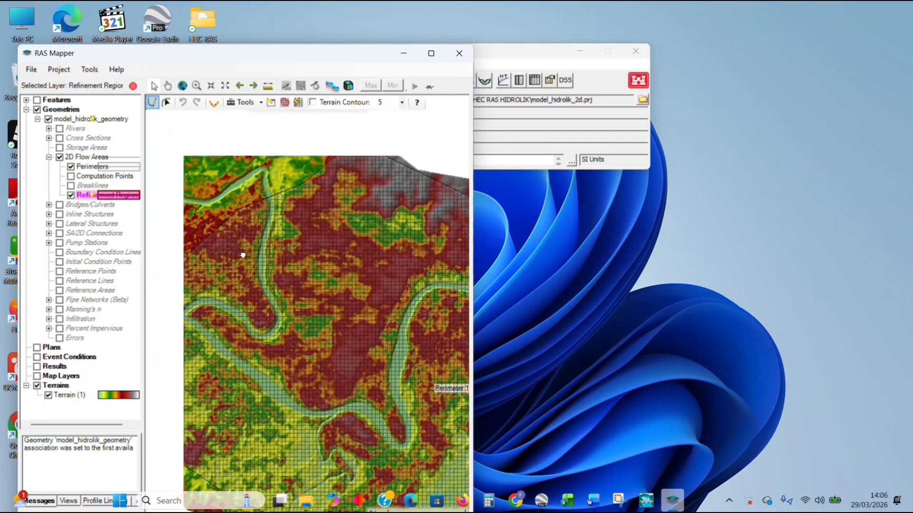
scroll(282, 257, "down", 1)
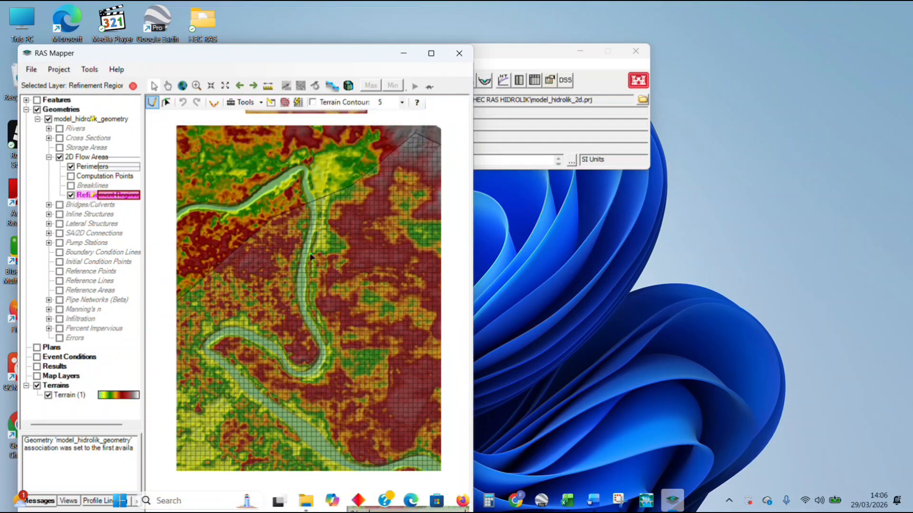
scroll(322, 270, "down", 1)
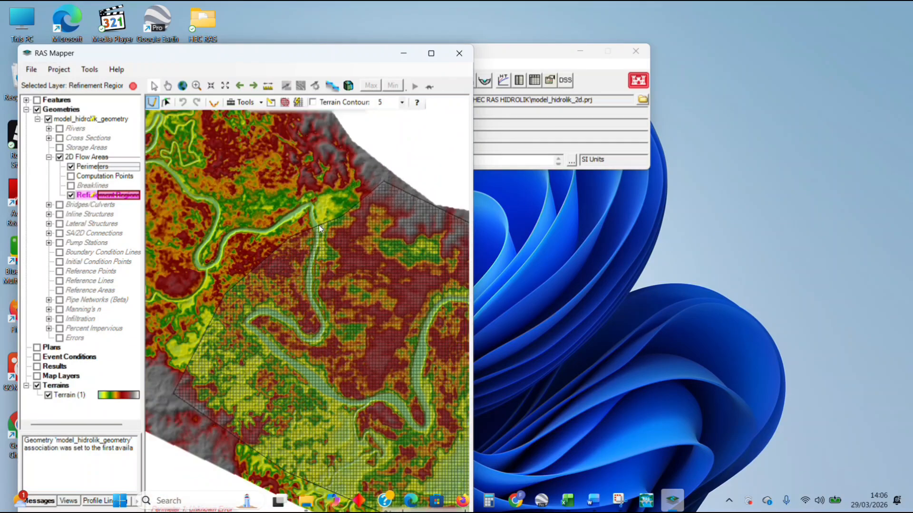
Start a refinement region polygon at the river's northwestern perimeter crossing and trace its northeastern bank through the first hairpin bend and the following V-shaped bend.
left_click_drag(323, 302, 299, 254)
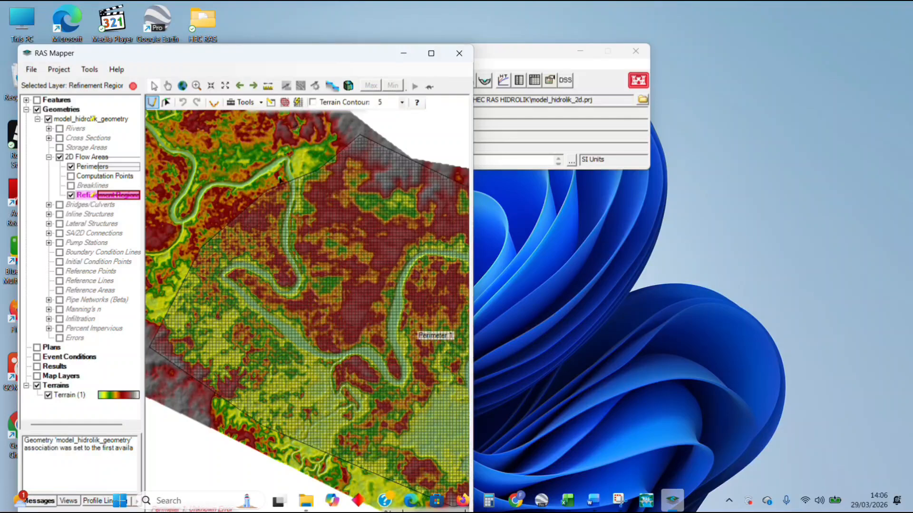
left_click(300, 184)
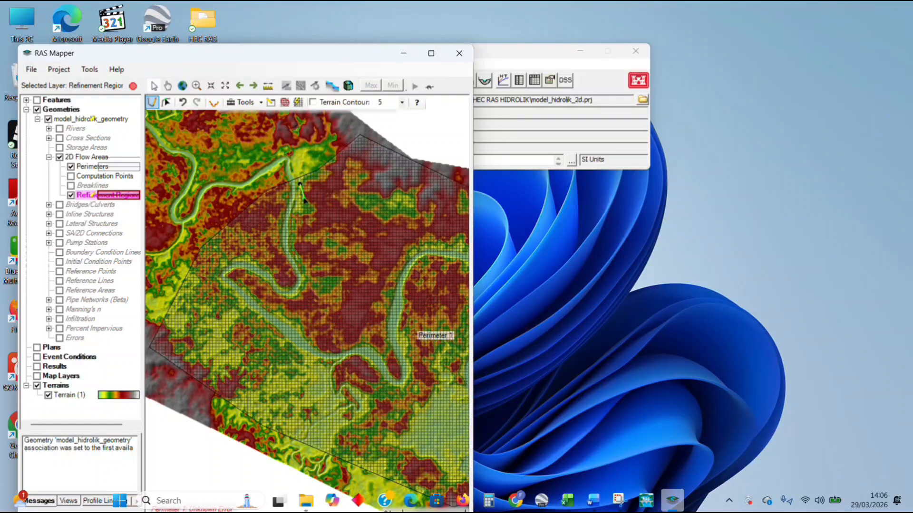
left_click(297, 219)
left_click(294, 251)
left_click(311, 279)
left_click(303, 301)
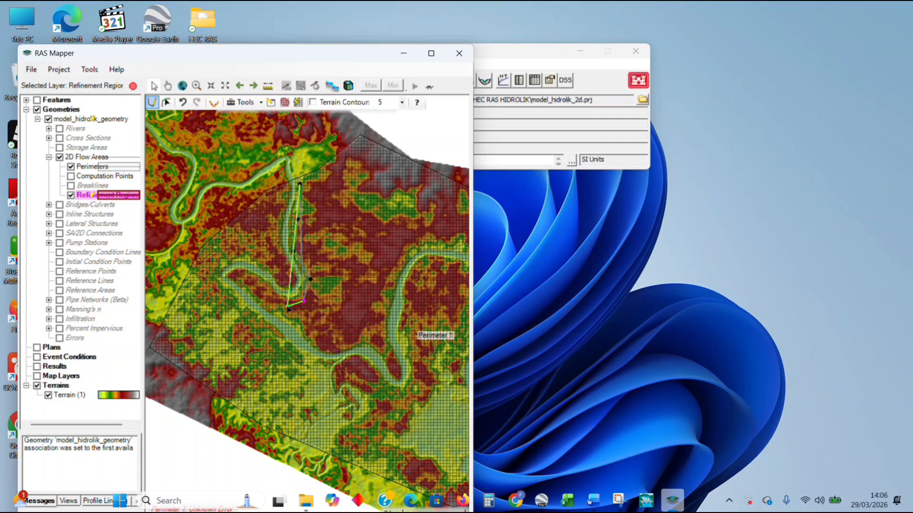
left_click(287, 307)
left_click(245, 275)
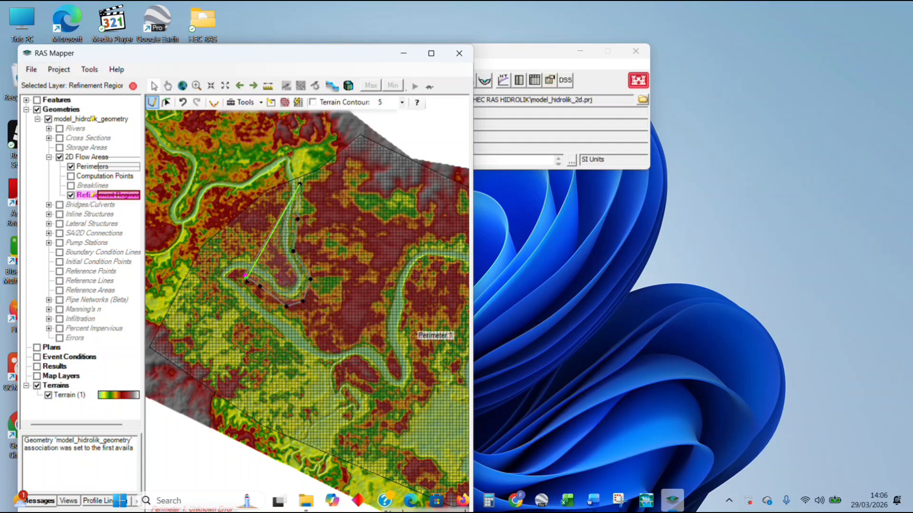
left_click(255, 293)
left_click(286, 316)
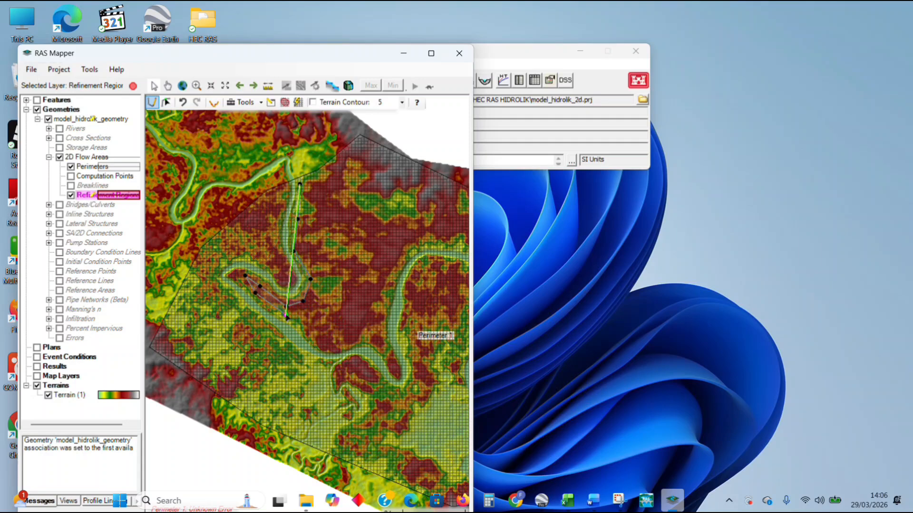
left_click(312, 337)
left_click(336, 348)
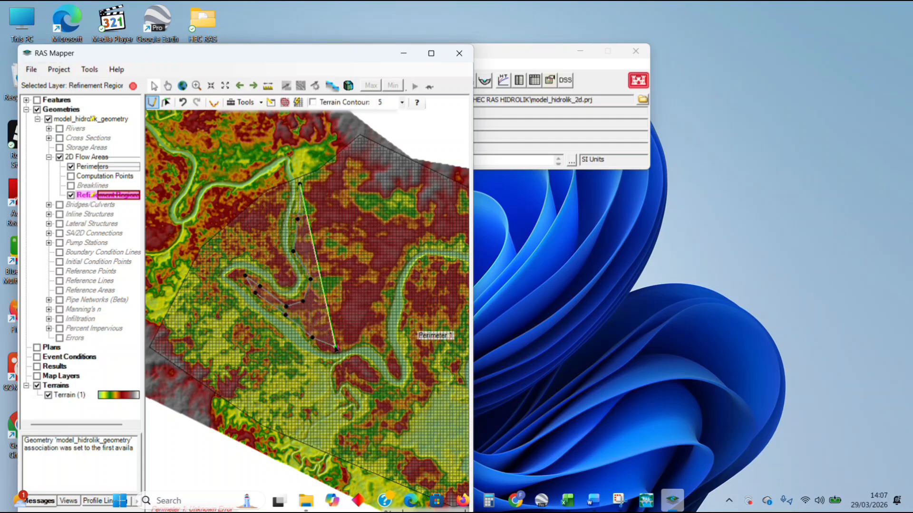
left_click(363, 335)
left_click(385, 352)
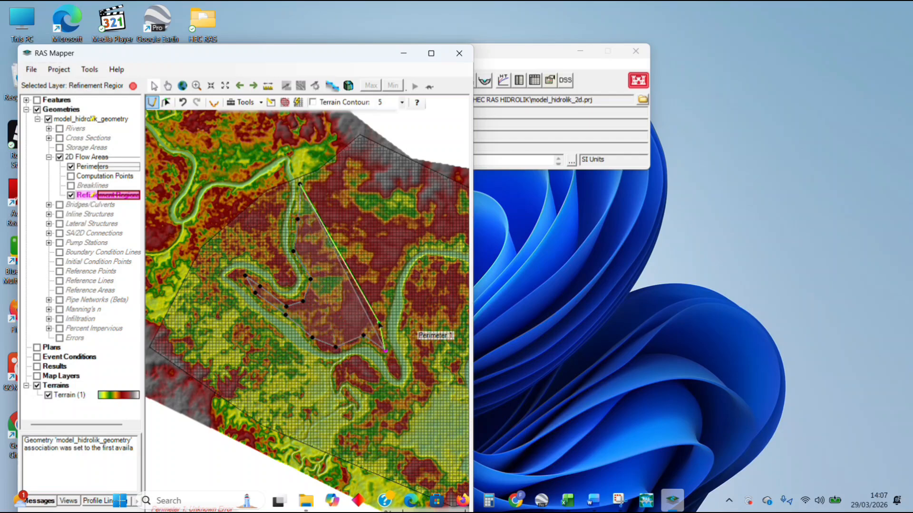
left_click(377, 307)
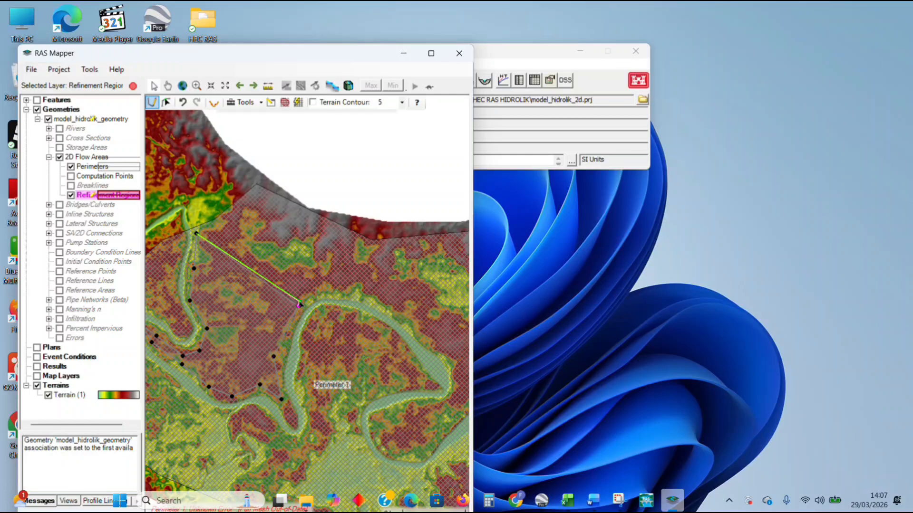
Continue the refinement region boundary along the same bank over the large loop and the next bend to the river's crossing of the eastern perimeter edge.
left_click(322, 291)
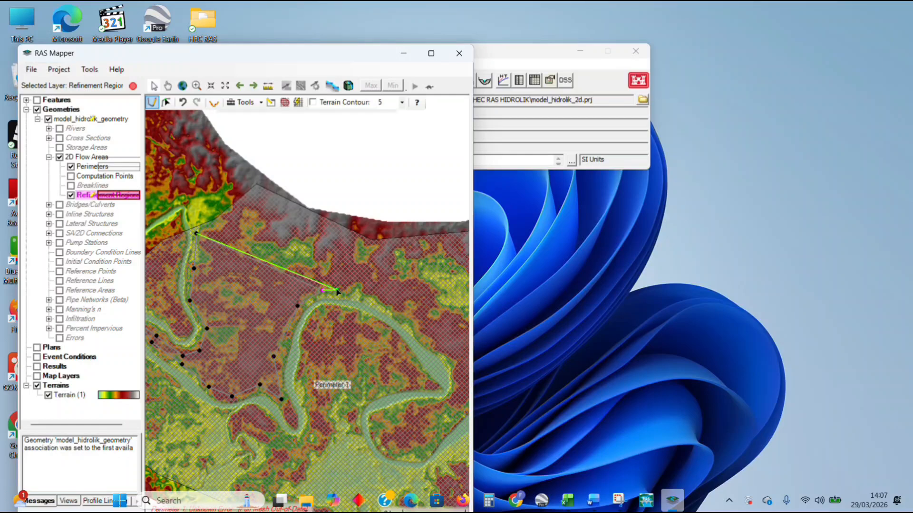
left_click(386, 310)
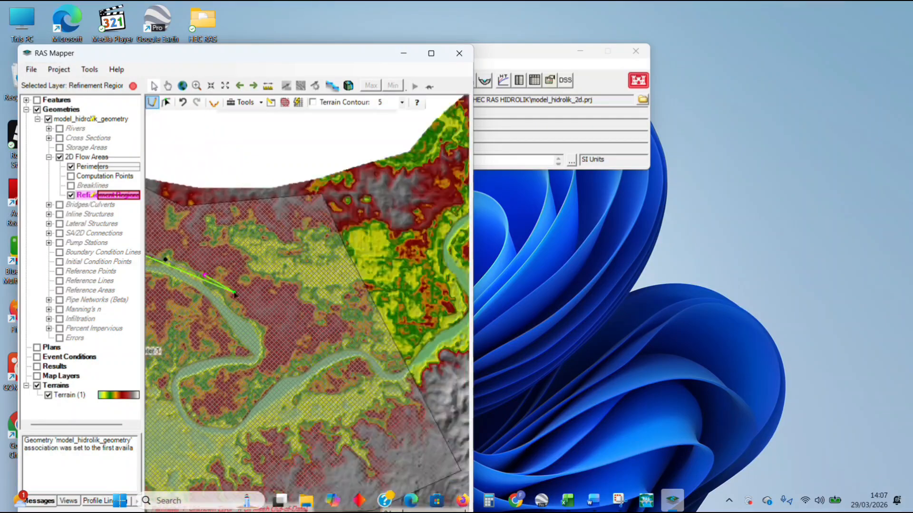
left_click(250, 315)
left_click(268, 337)
left_click(267, 366)
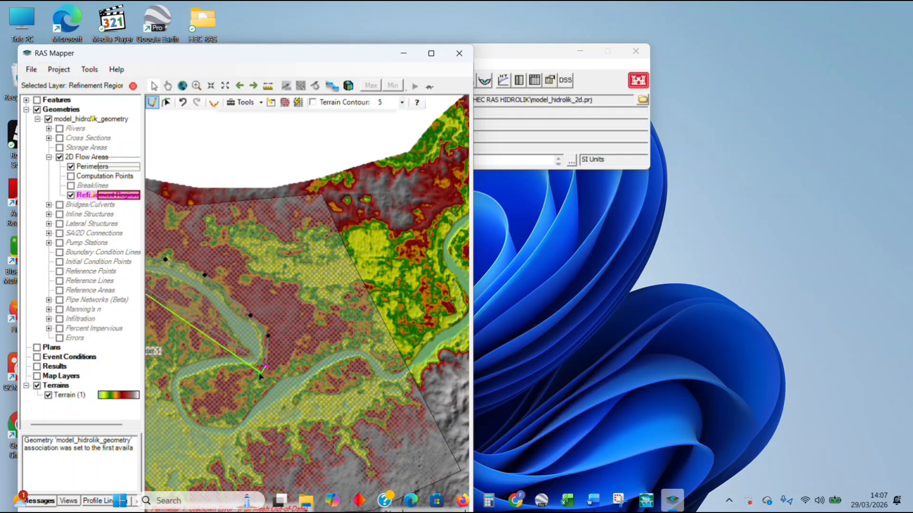
left_click(235, 376)
left_click(205, 379)
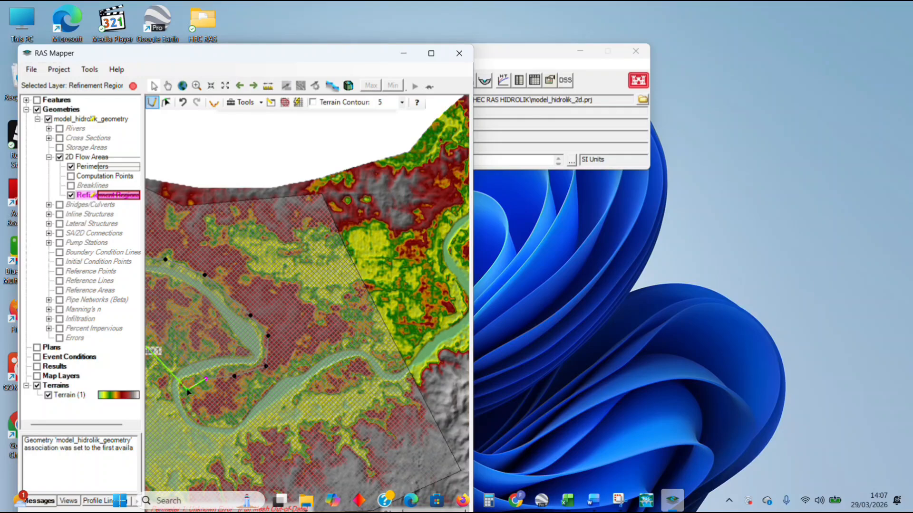
left_click(210, 415)
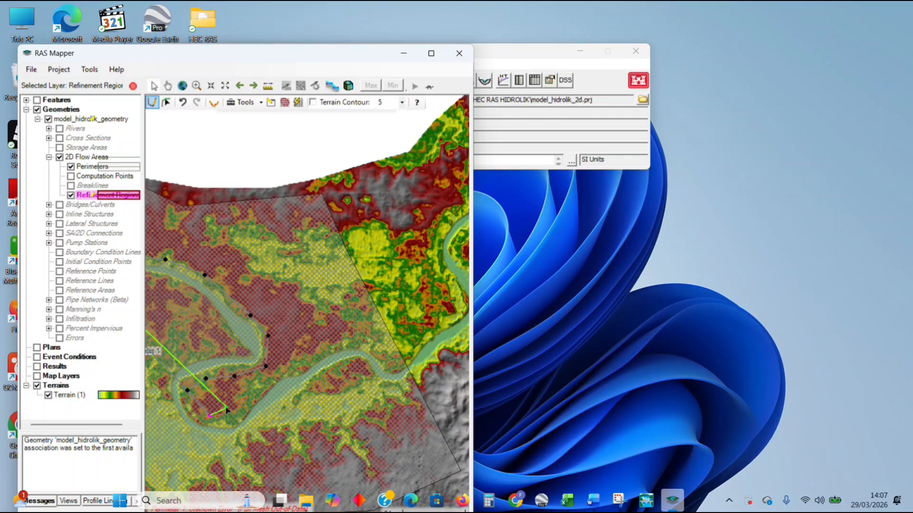
left_click(244, 398)
left_click(278, 375)
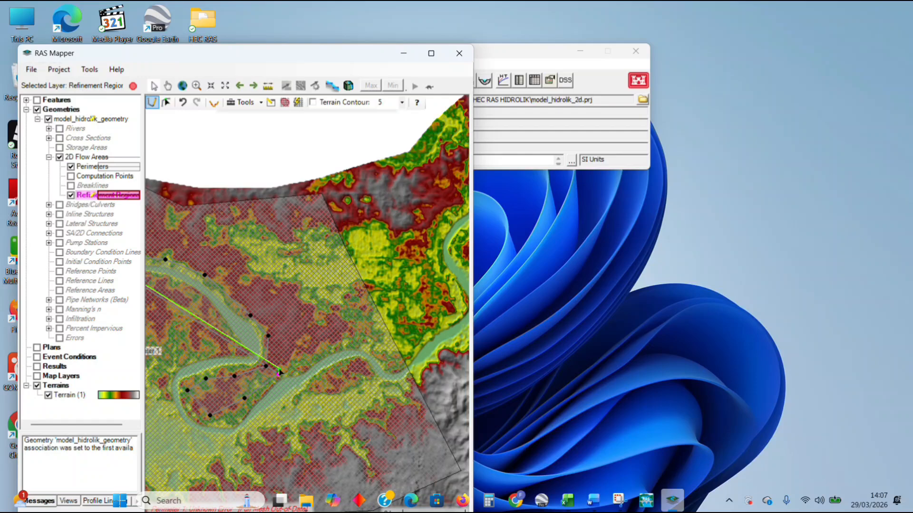
left_click(329, 345)
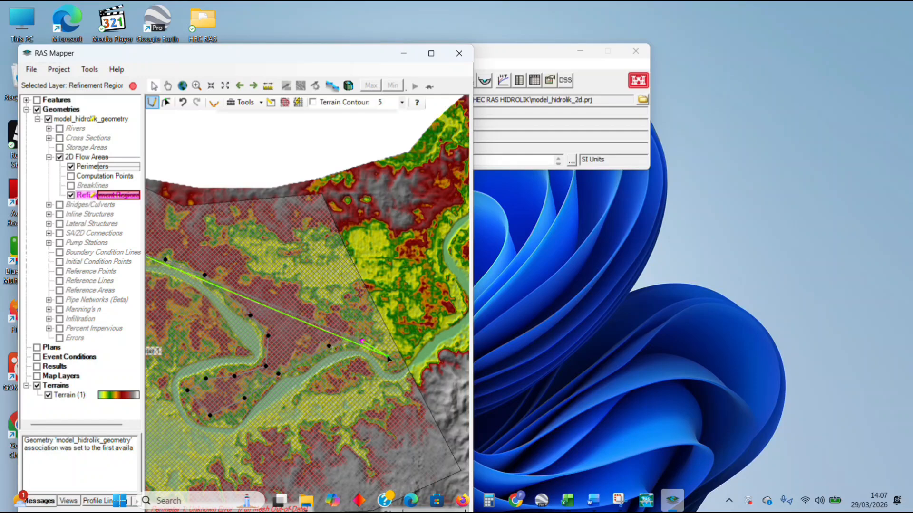
left_click(361, 341)
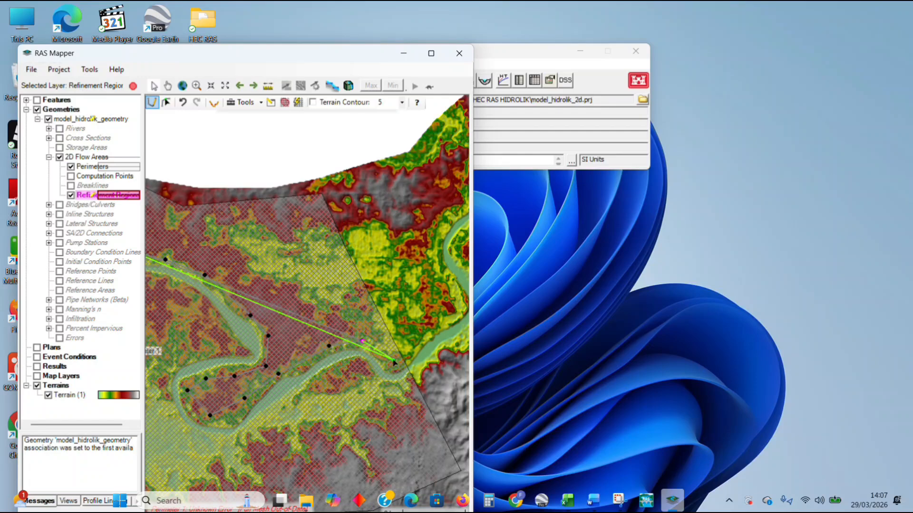
left_click(409, 386)
Trace the refinement region boundary back from the eastern perimeter edge along the river's opposite bank, around the lower bend and inside the large loop.
left_click(375, 400)
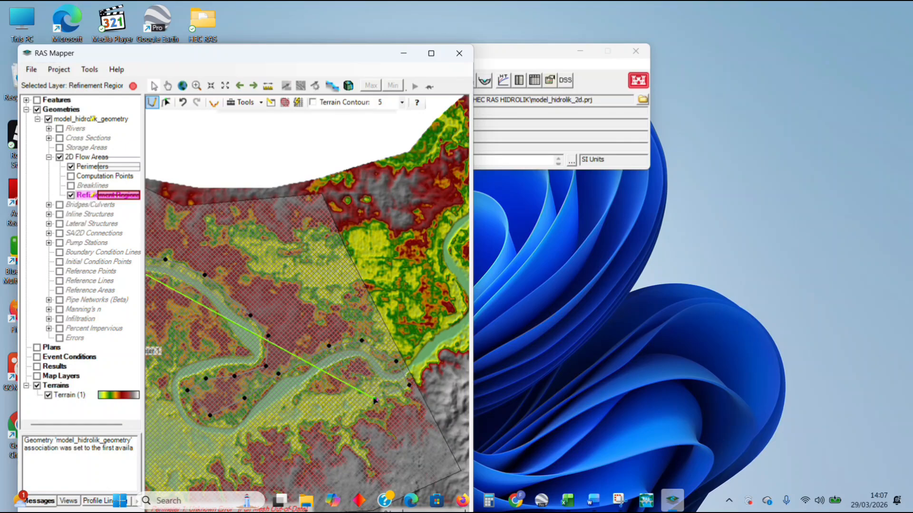
left_click(358, 374)
left_click(325, 386)
left_click_drag(330, 386, 362, 258)
left_click(313, 287)
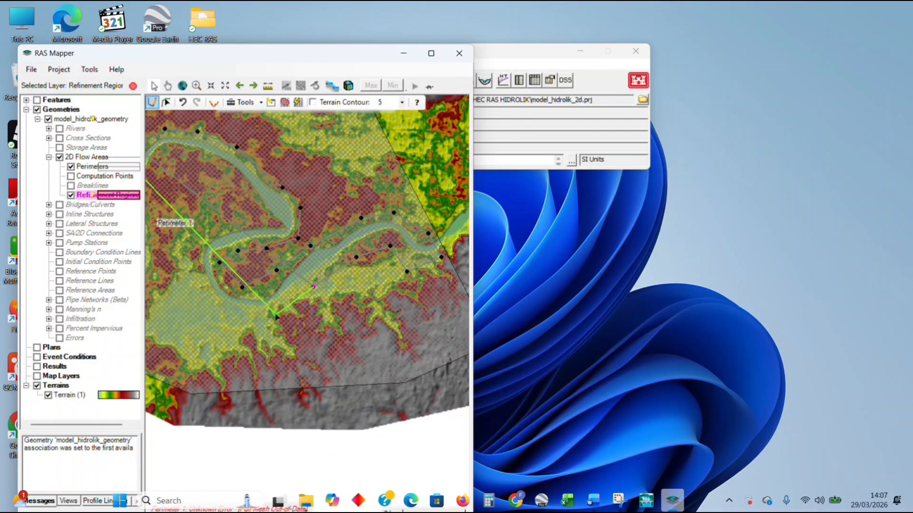
left_click(272, 315)
left_click_drag(244, 317, 364, 302)
left_click(345, 299)
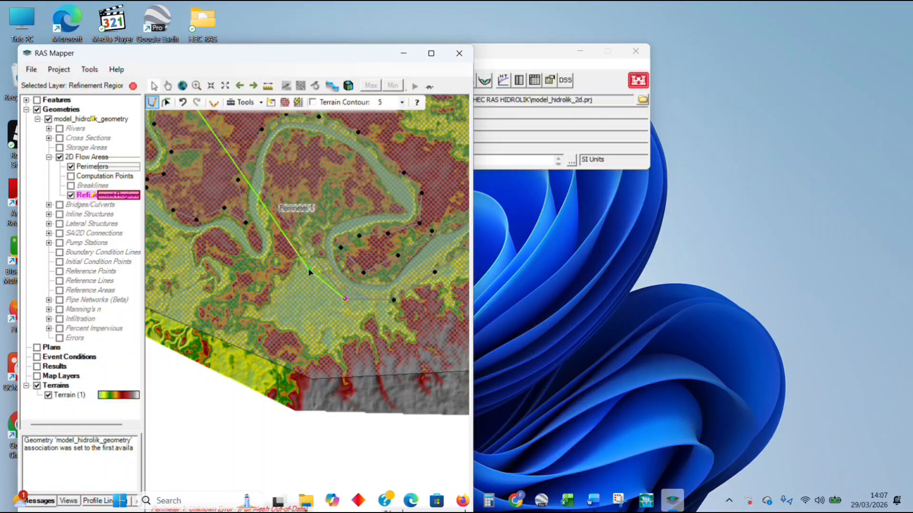
left_click(307, 264)
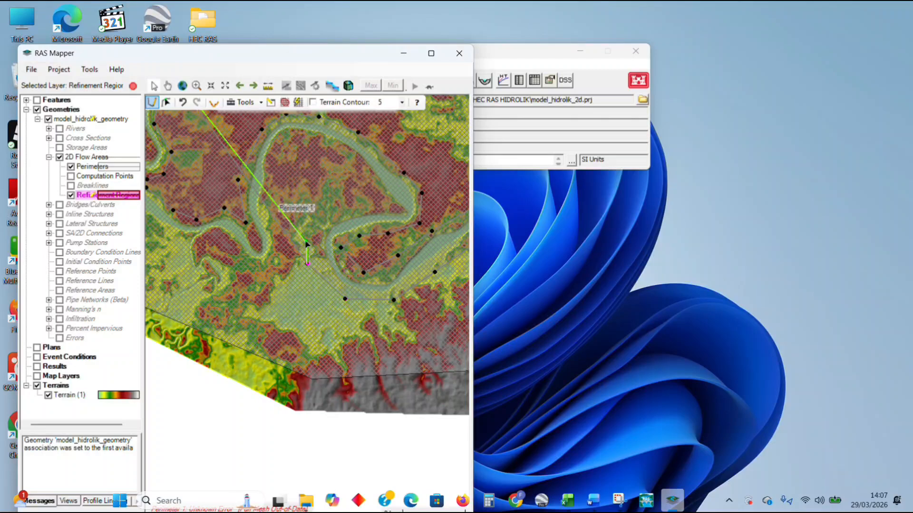
left_click(358, 205)
left_click(389, 205)
left_click(352, 167)
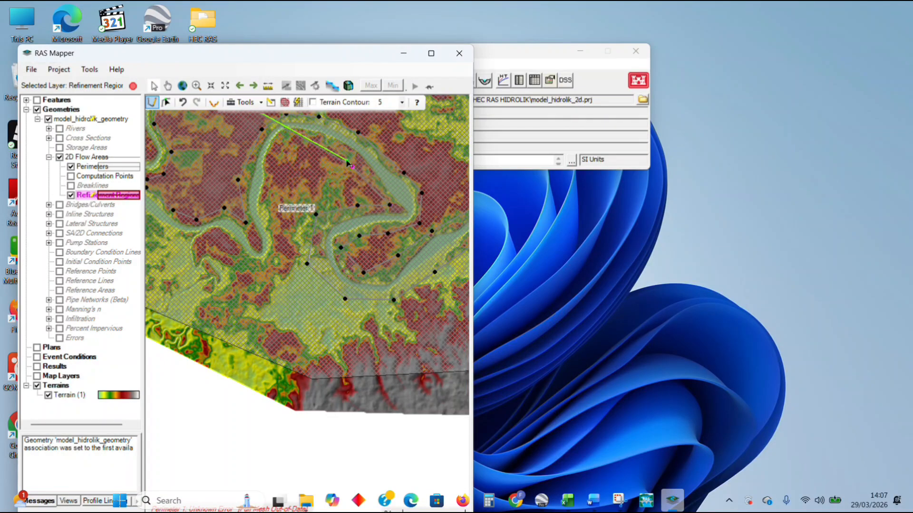
left_click(314, 142)
left_click(281, 145)
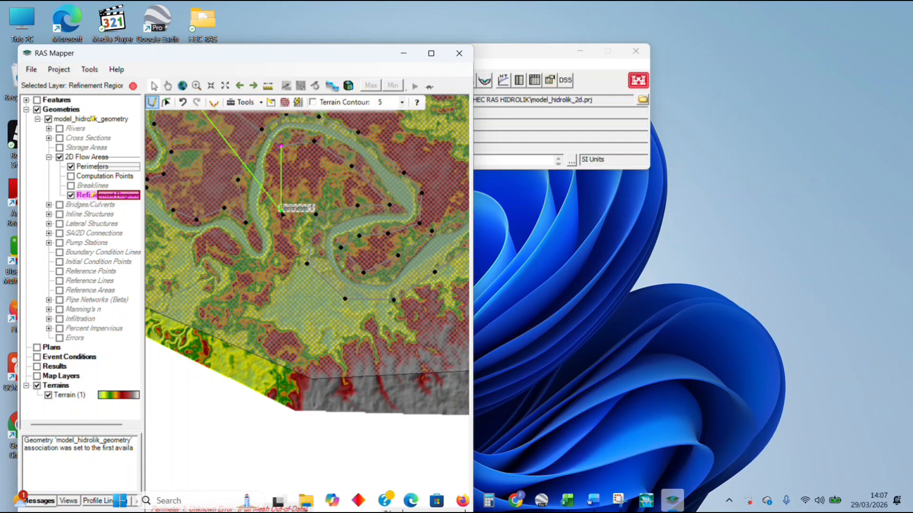
left_click(268, 193)
left_click(281, 248)
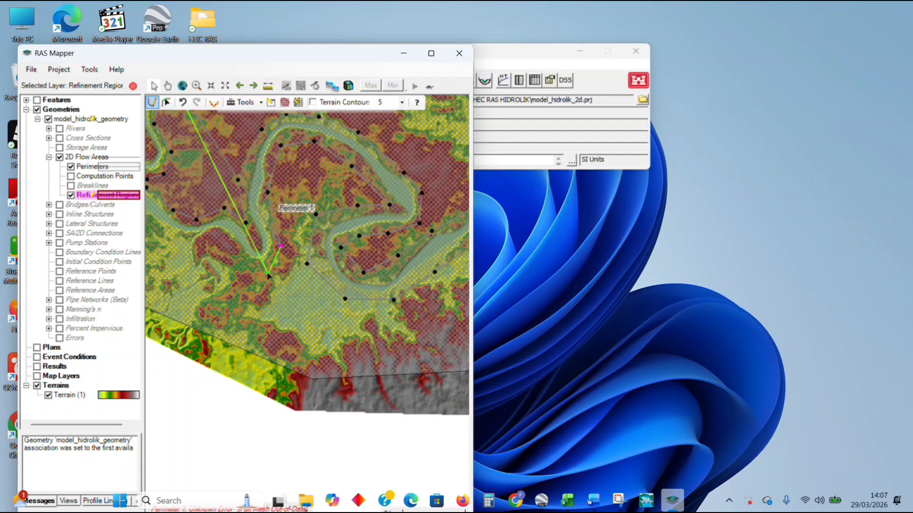
Trace the remaining opposite bank below the V-shaped bend and around the western hairpin, finishing the refinement region polygon at the northwestern perimeter crossing.
left_click_drag(265, 267, 320, 361)
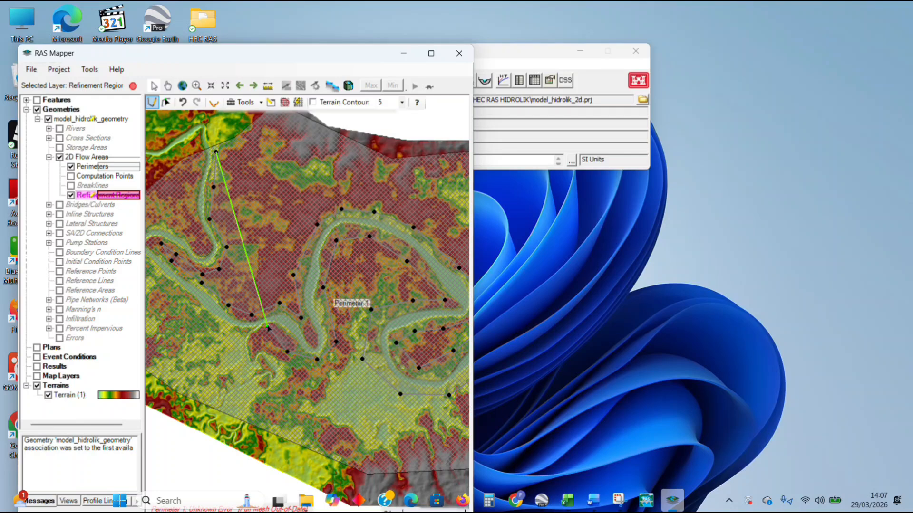
left_click(207, 321)
left_click(206, 317)
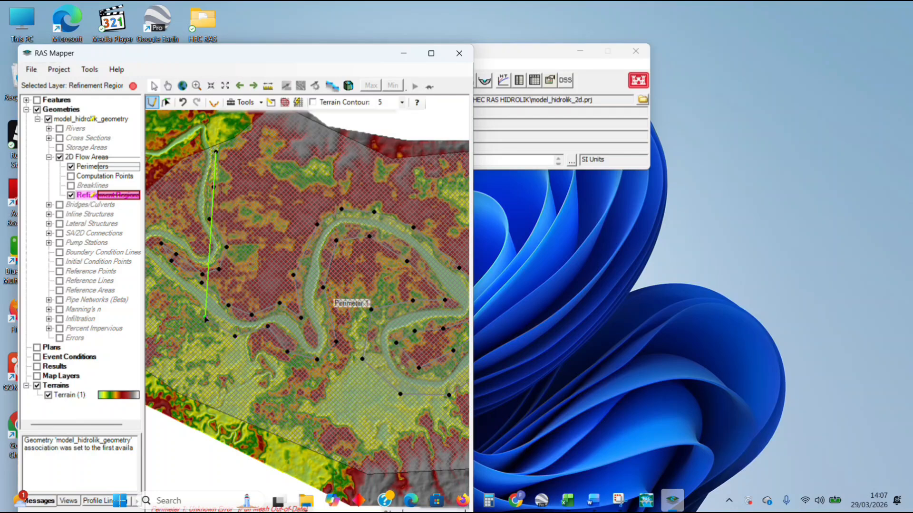
left_click_drag(207, 320, 286, 384)
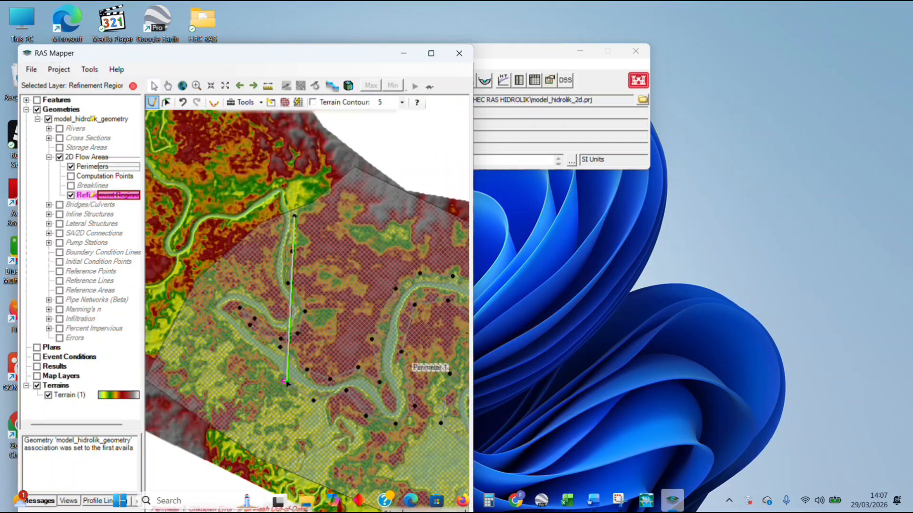
left_click(250, 356)
left_click(217, 328)
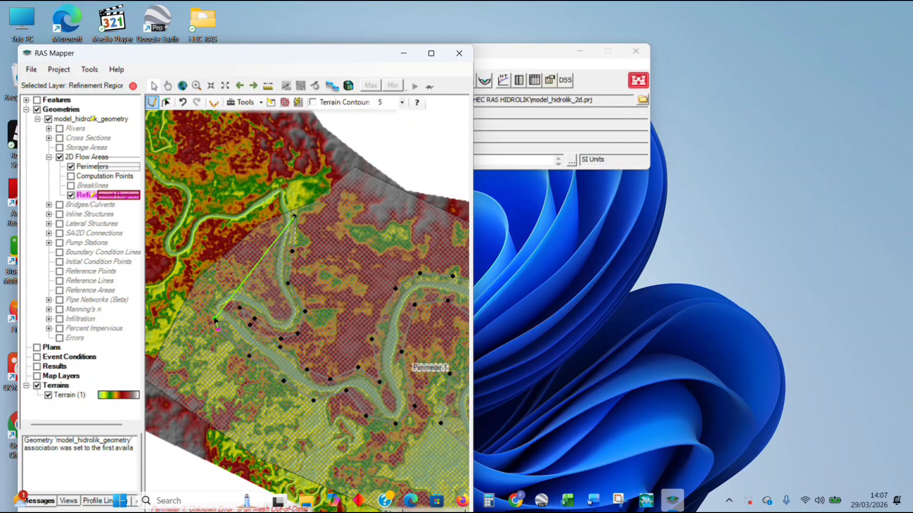
left_click(202, 303)
left_click(227, 285)
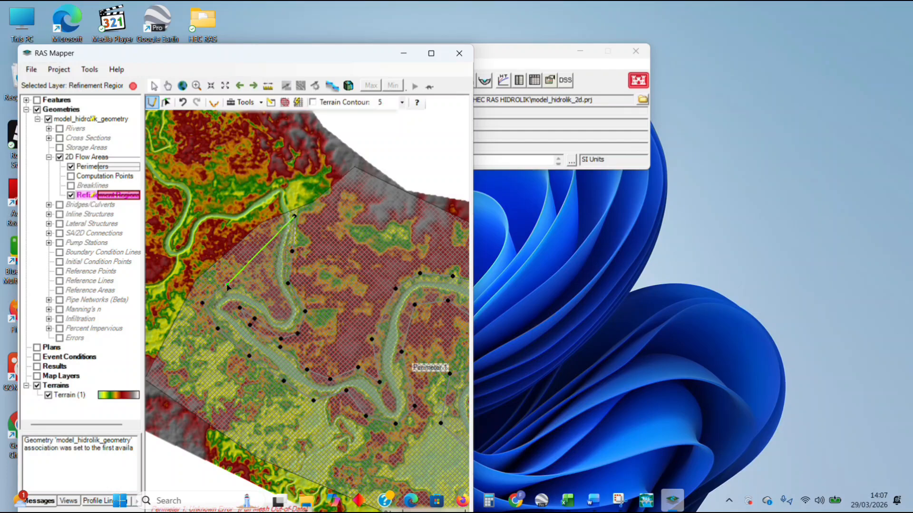
left_click(255, 289)
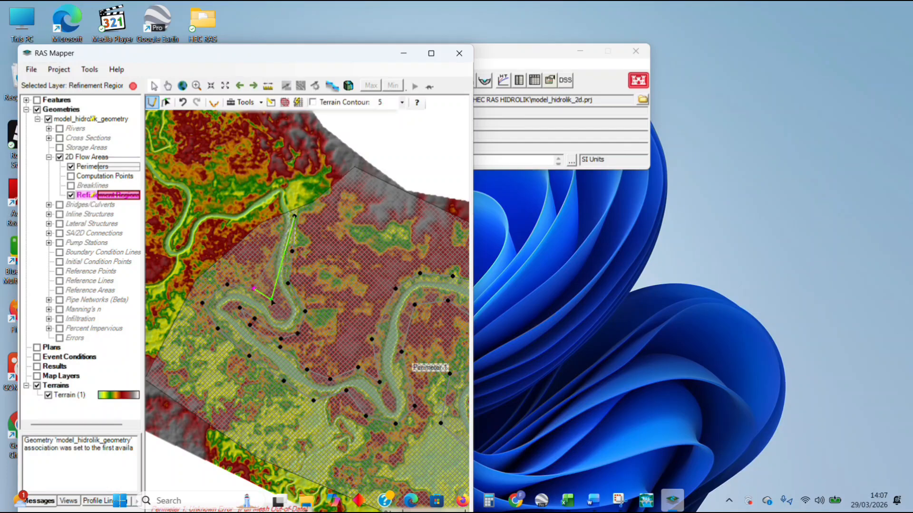
left_click(272, 303)
left_click(285, 310)
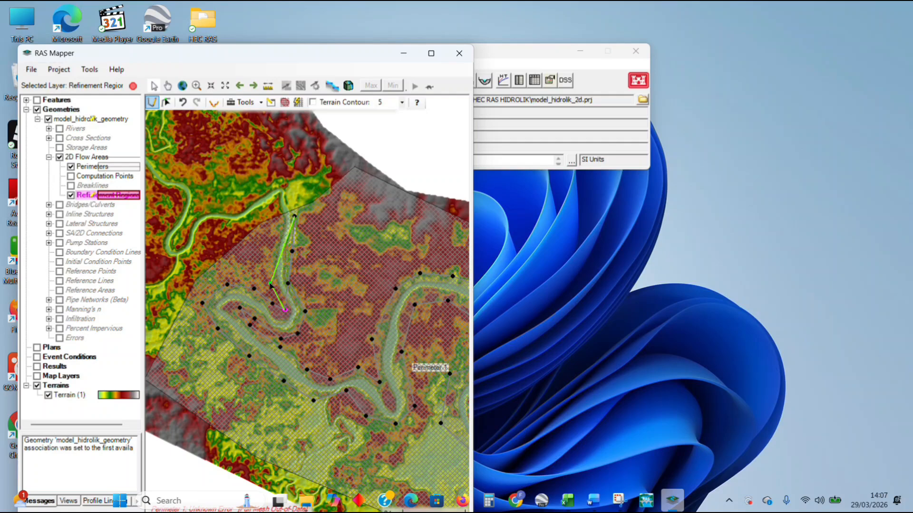
left_click(269, 280)
left_click(269, 236)
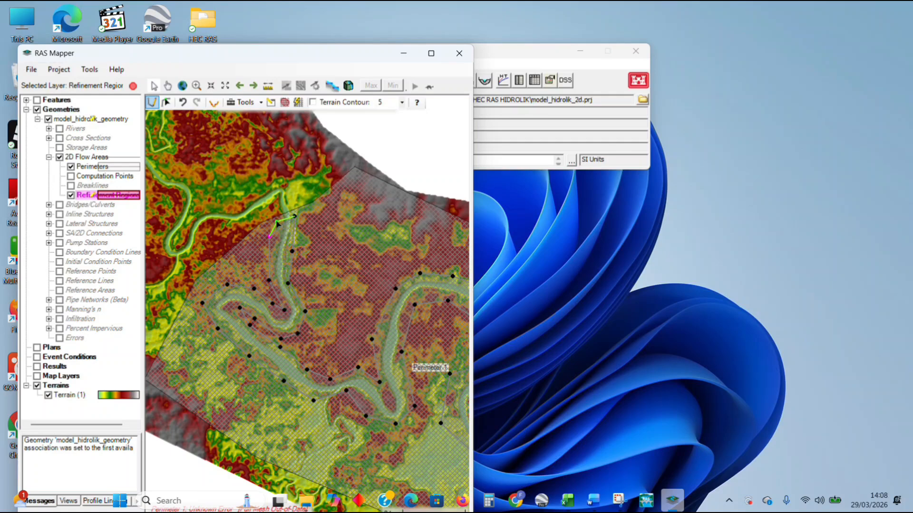
double_click(277, 223)
left_click(309, 317)
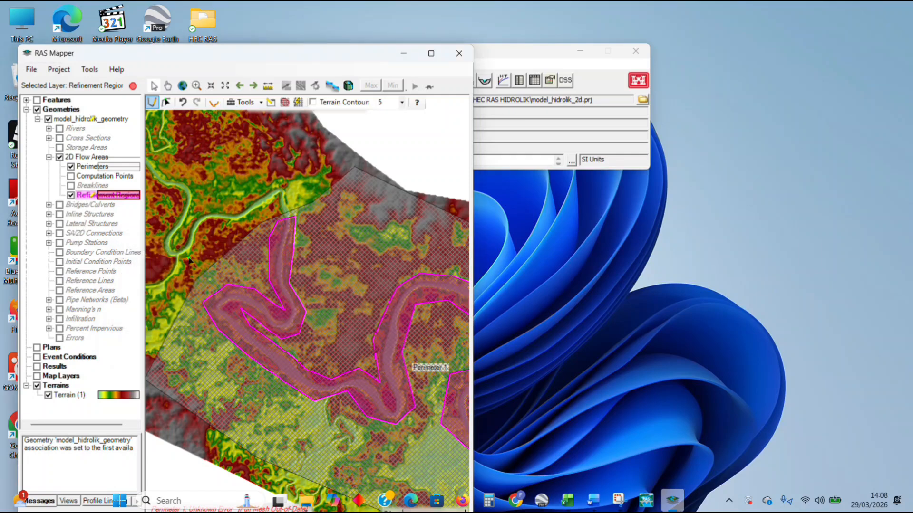
Edit the refinement region's properties, setting Cell Size X and Cell Size Y to 20, and accept them.
scroll(328, 360, "down", 2)
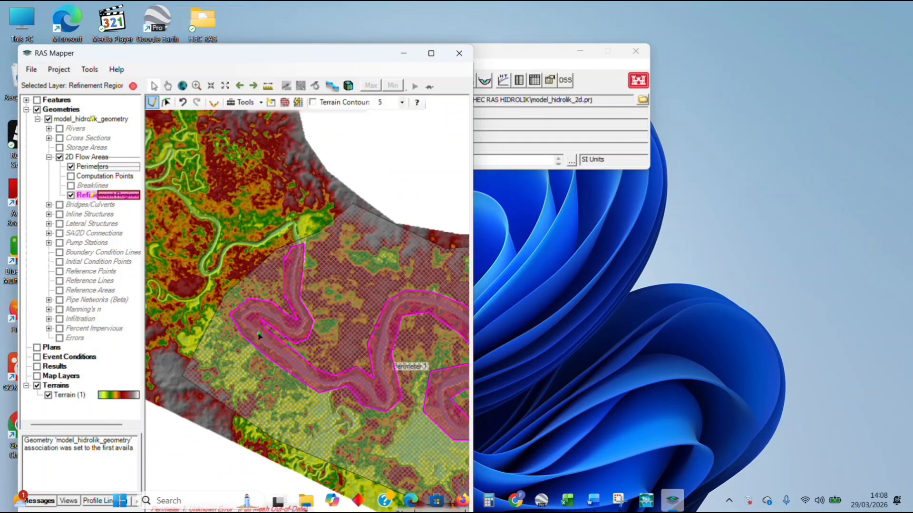
right_click(80, 197)
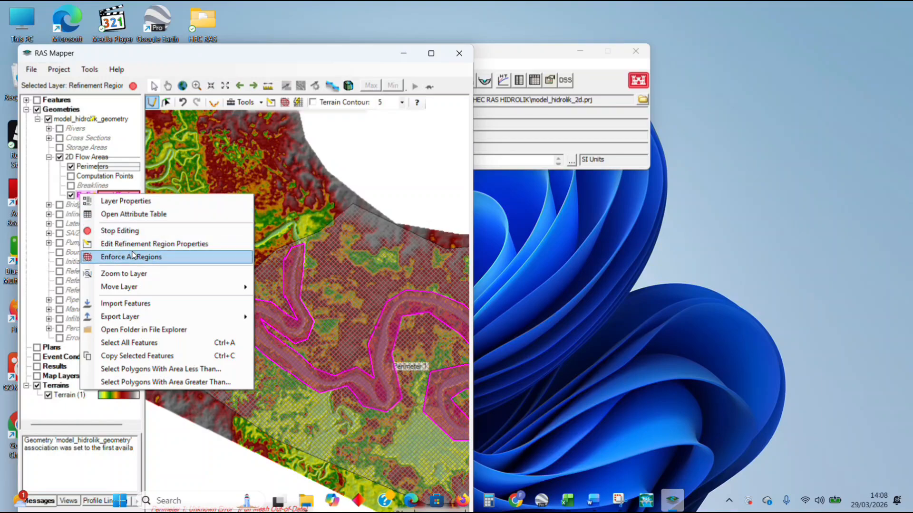
left_click(122, 244)
left_click(232, 279)
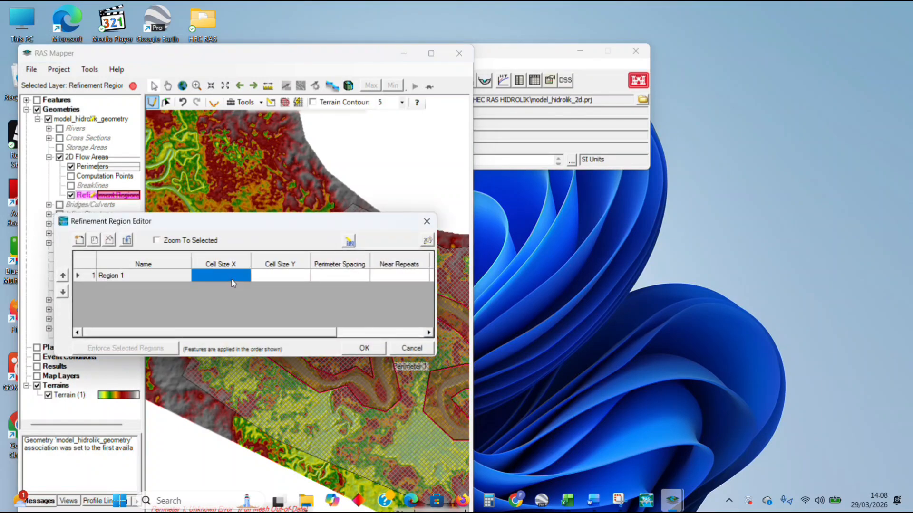
left_click_drag(315, 221, 327, 363)
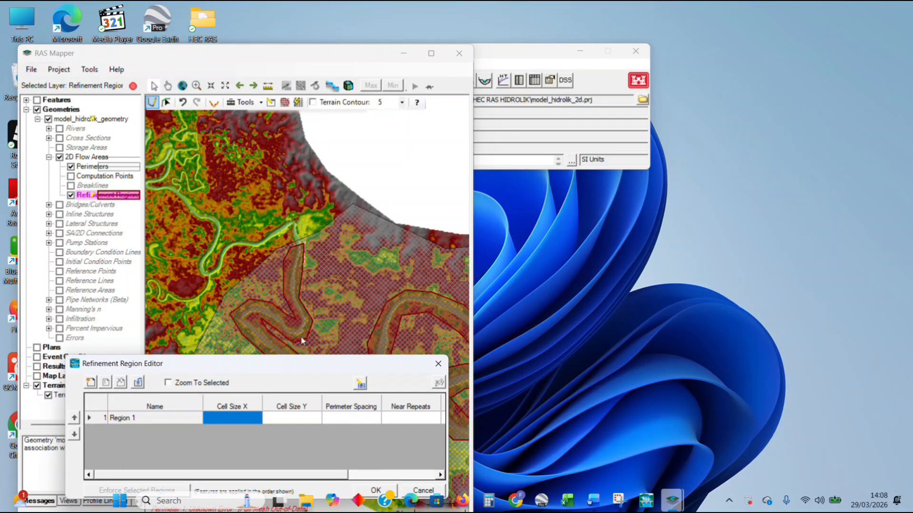
left_click_drag(256, 369, 297, 352)
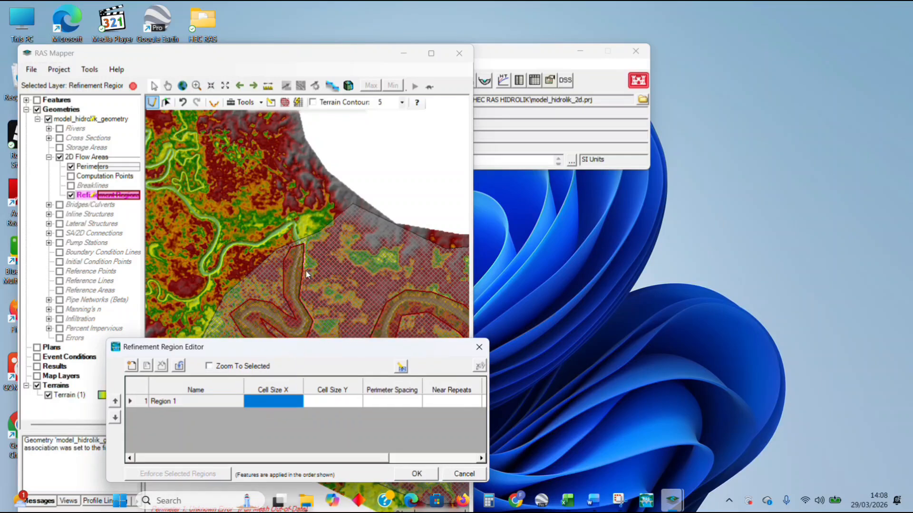
left_click(288, 403)
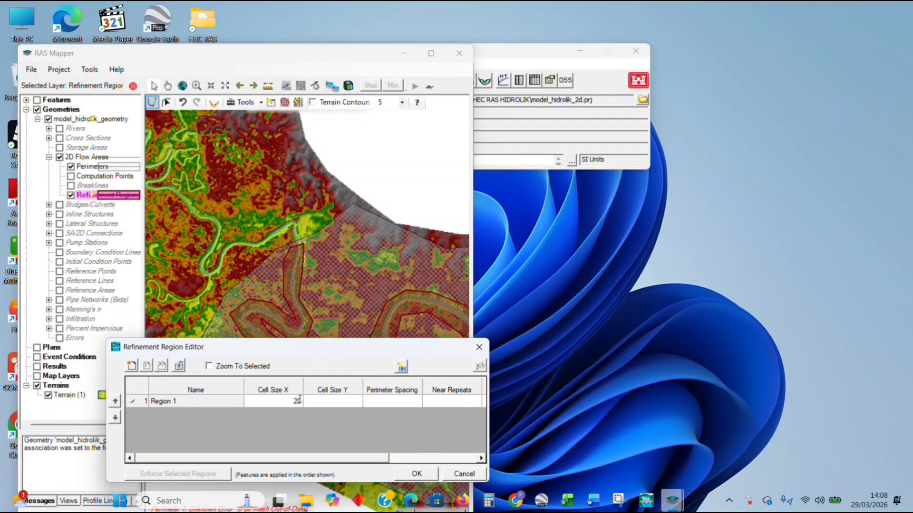
type("20")
key("Tab")
type("20")
left_click(419, 474)
Enforce all refinement regions on the mesh and inspect the cells along the river's northwestern reach.
scroll(309, 324, "up", 2)
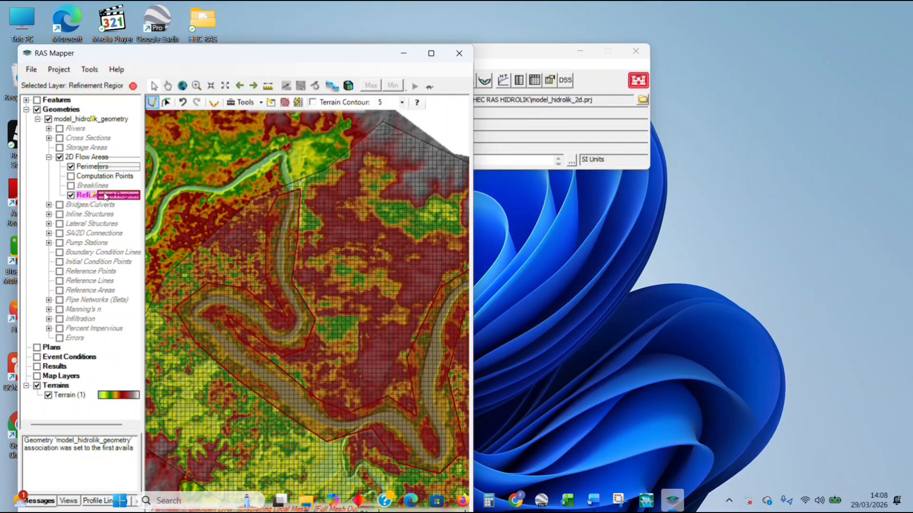
right_click(105, 197)
left_click(157, 258)
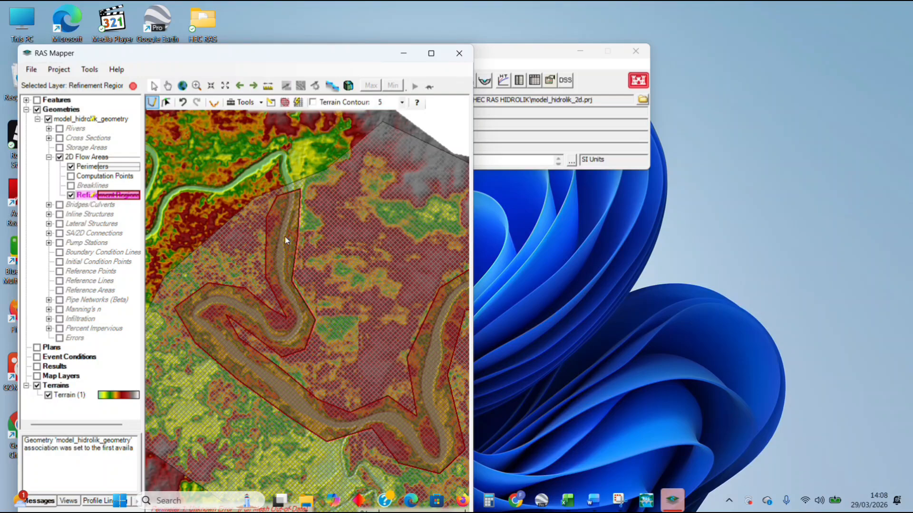
scroll(284, 237, "up", 4)
scroll(291, 233, "up", 2)
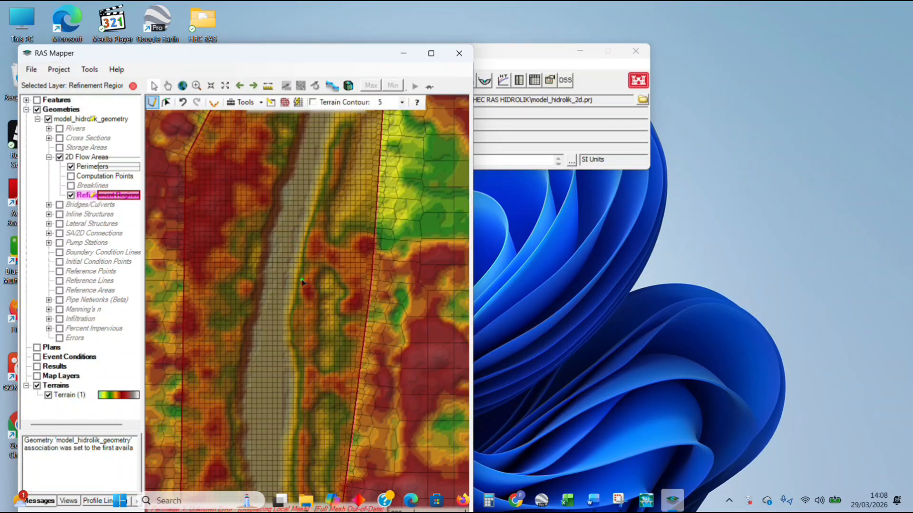
scroll(290, 266, "down", 3)
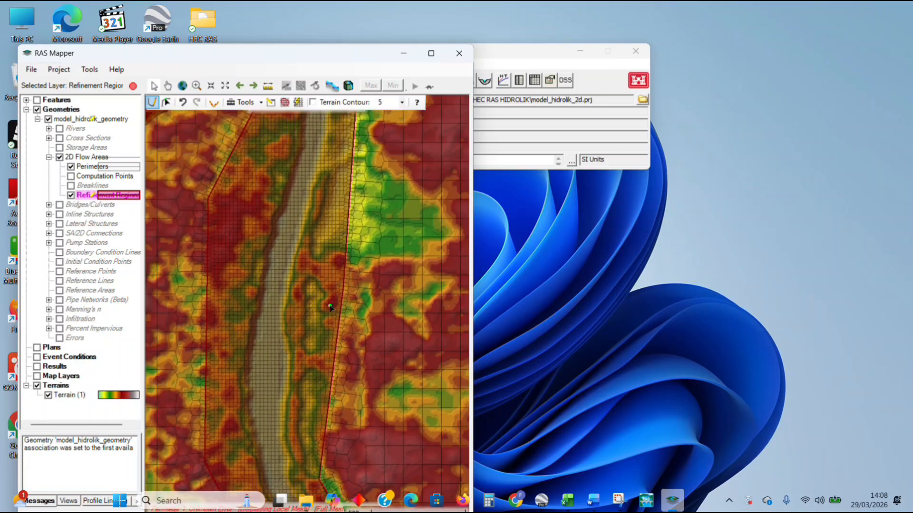
scroll(305, 297, "down", 3)
scroll(217, 278, "down", 3)
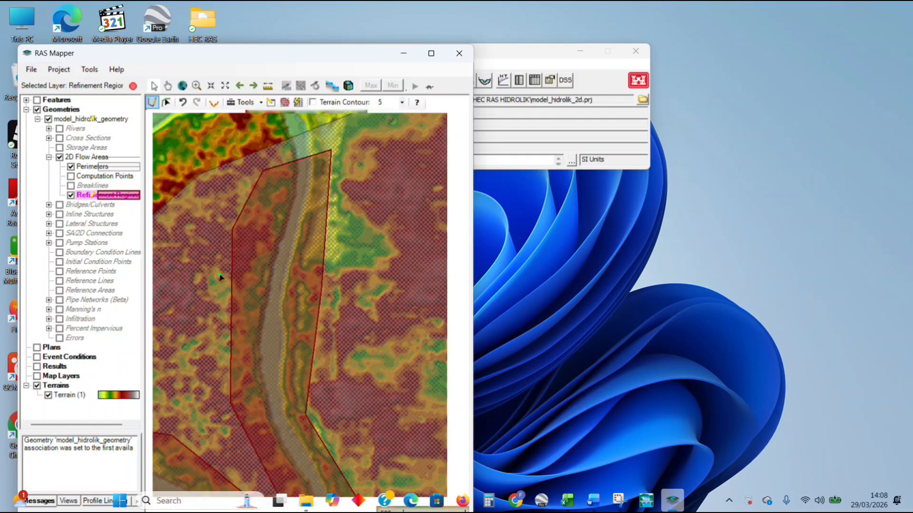
Start a breakline in the river channel at the refinement region's northwestern end and trace it around the first hairpin bend.
left_click(88, 186)
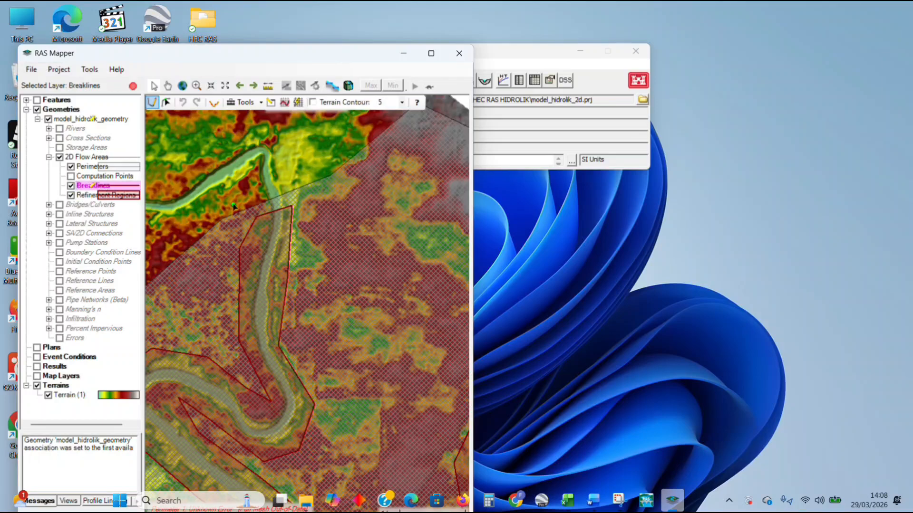
scroll(288, 299, "down", 1)
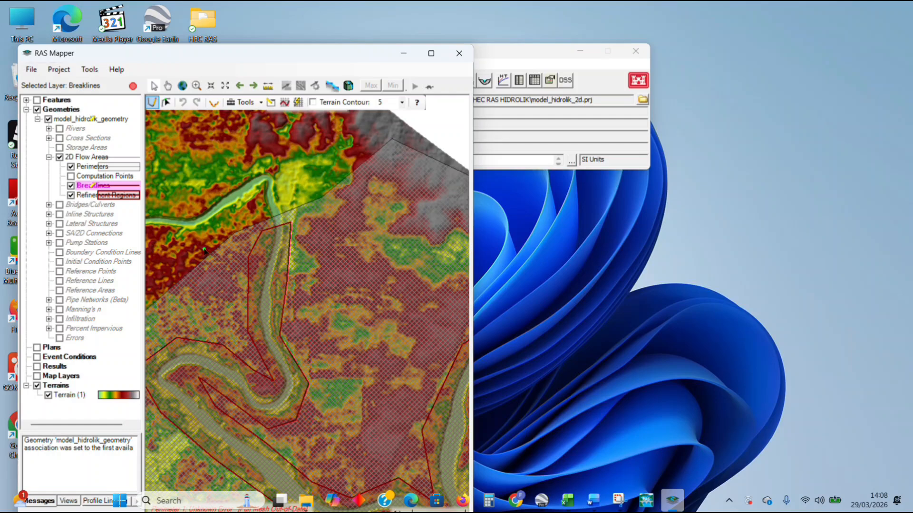
left_click(280, 229)
left_click(275, 261)
left_click(263, 303)
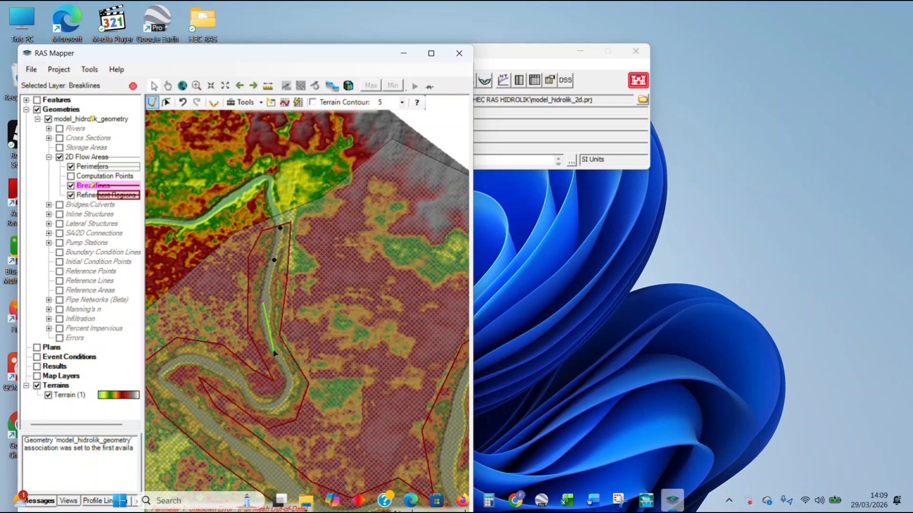
left_click(275, 352)
left_click(291, 387)
left_click(277, 406)
left_click(258, 408)
left_click(243, 391)
left_click(182, 361)
left_click(172, 393)
Continue the breakline along the channel southeast from the hairpin to the bottom of the V-shaped bend.
left_click_drag(206, 421, 191, 274)
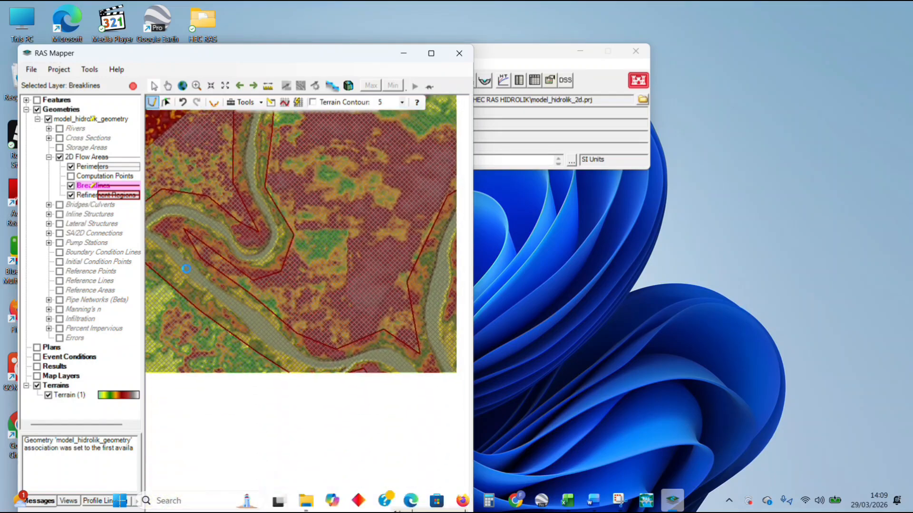
left_click(232, 308)
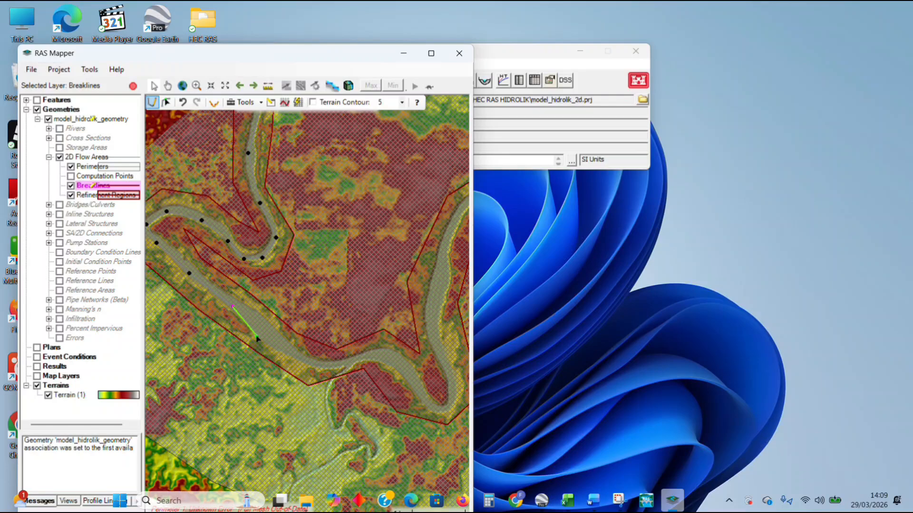
left_click(264, 334)
left_click_drag(295, 356, 220, 309)
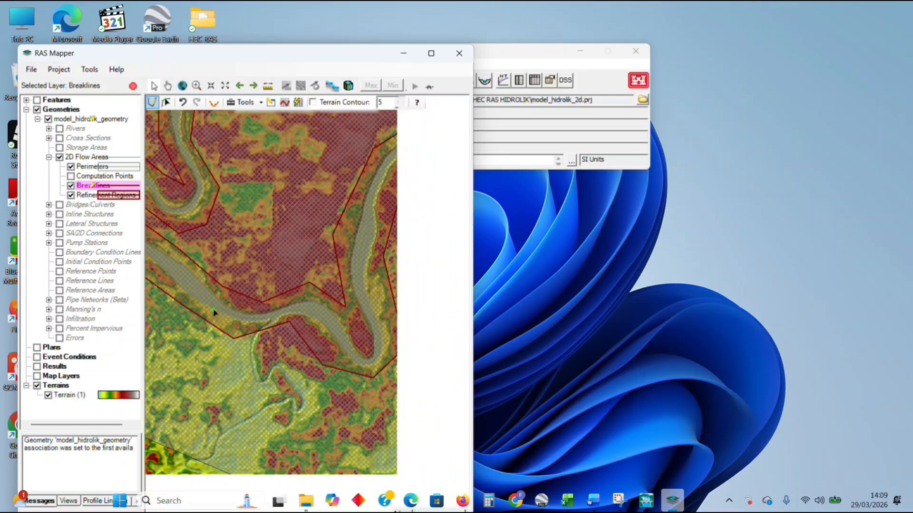
left_click(220, 309)
left_click(251, 319)
left_click(291, 308)
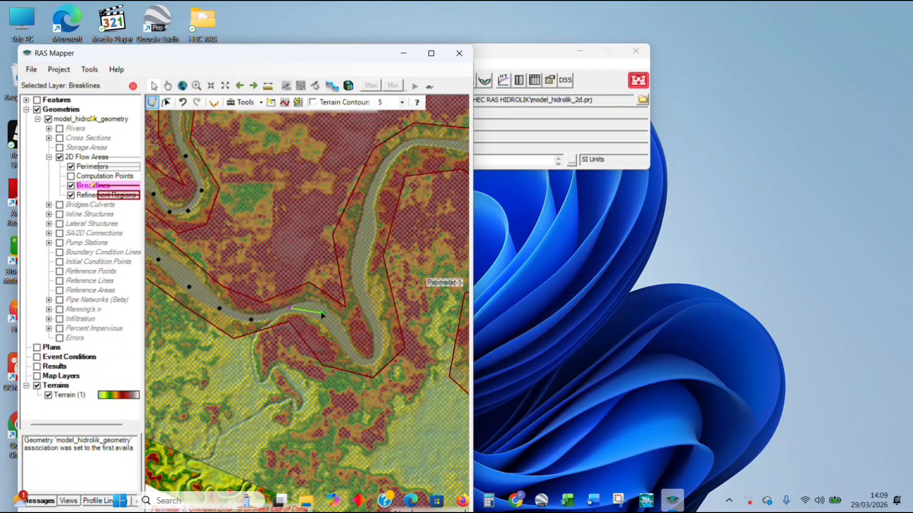
left_click(322, 313)
left_click(358, 357)
left_click(379, 344)
Trace the breakline north from the V-shaped bend up the western side of the large loop to its crest.
left_click(359, 282)
left_click(362, 254)
left_click(367, 222)
left_click(396, 154)
left_click_drag(396, 156, 220, 308)
left_click(240, 296)
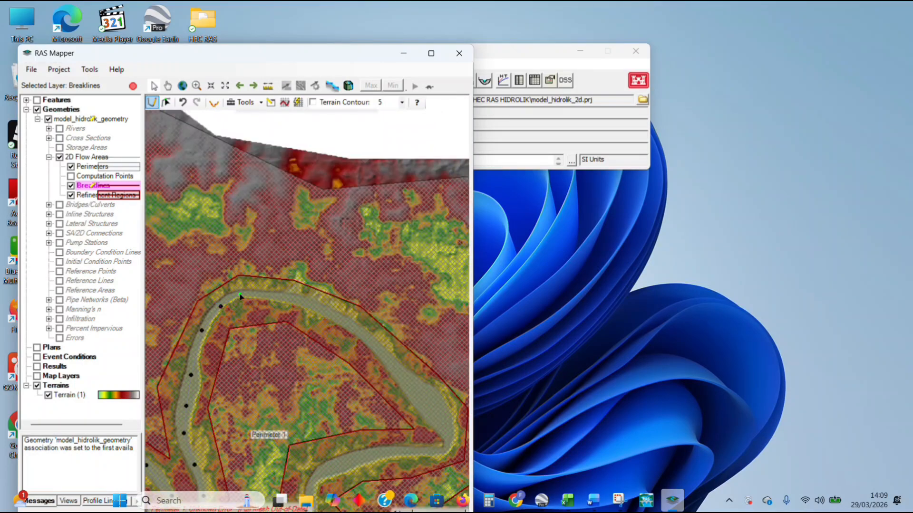
Continue the breakline over the crest of the large loop and down to its sharp eastern turn.
left_click(285, 299)
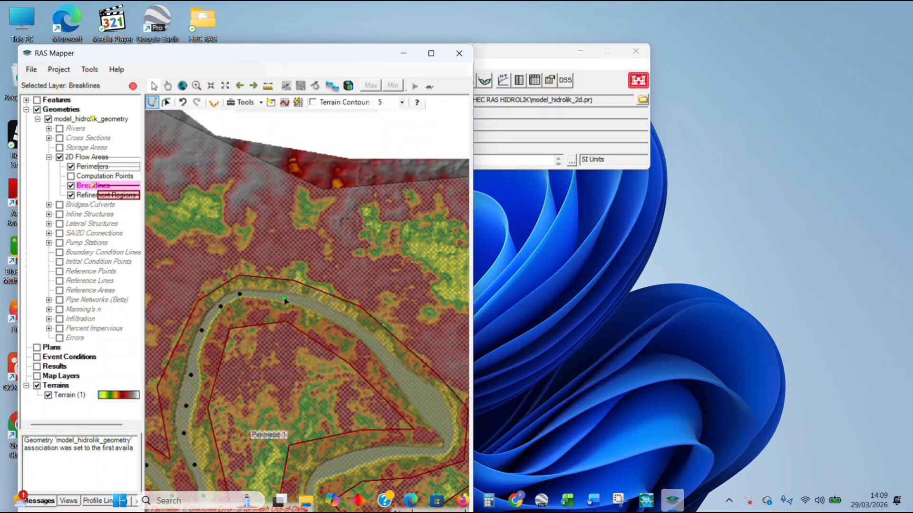
left_click(320, 310)
left_click(353, 329)
left_click(390, 366)
left_click(426, 404)
left_click_drag(427, 405, 363, 272)
left_click(386, 306)
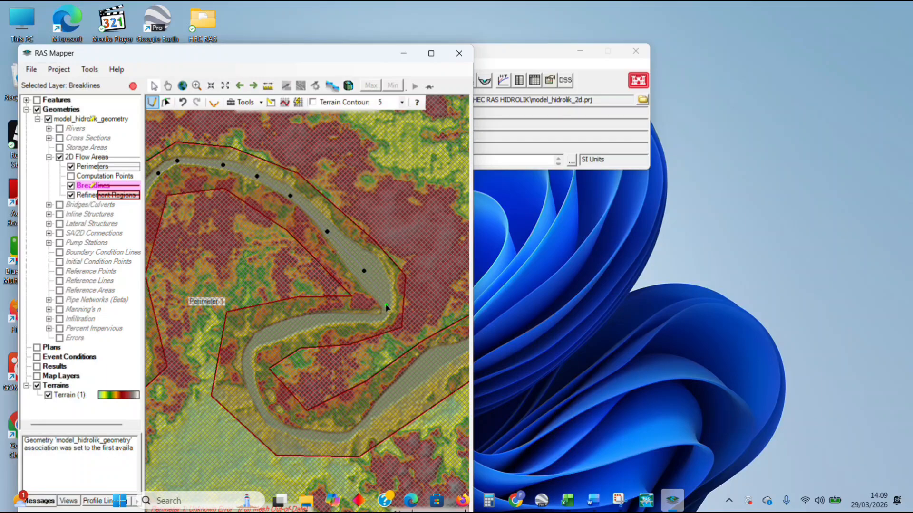
Trace the breakline back west from the sharp turn, around the lower bend and into the northeast-running reach.
left_click(383, 319)
left_click(343, 319)
left_click(301, 324)
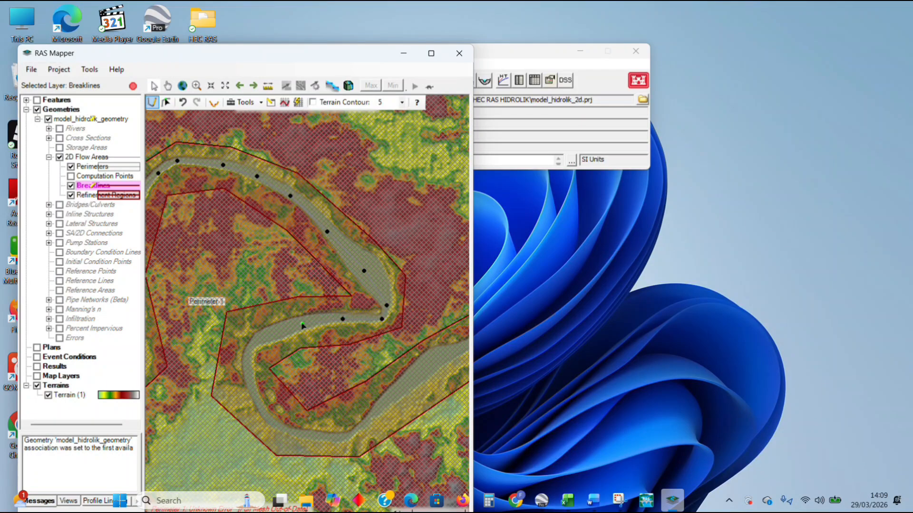
left_click(271, 336)
left_click(248, 349)
left_click(248, 382)
left_click(290, 431)
left_click(323, 436)
left_click(396, 396)
Extend the breakline along the last reach to the refinement region's eastern end, finish it and accept the default name.
left_click_drag(396, 396, 257, 438)
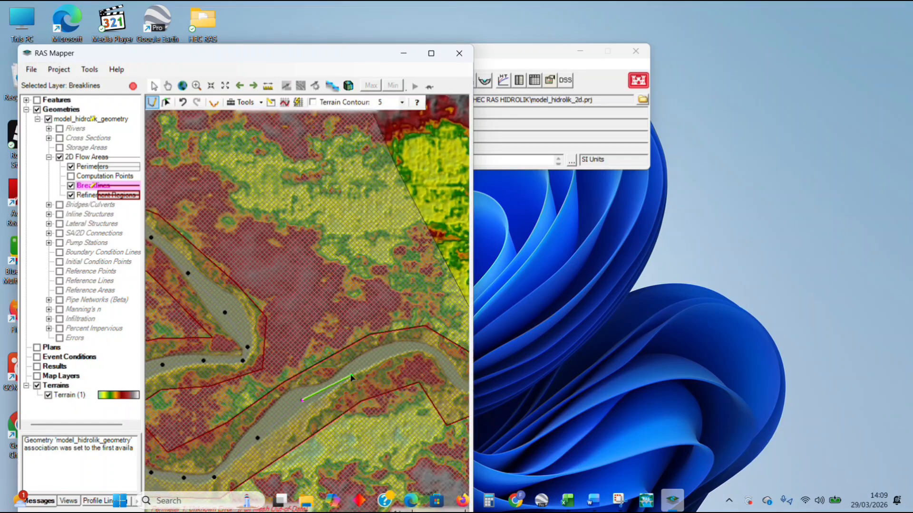
left_click(387, 355)
left_click_drag(387, 354, 218, 387)
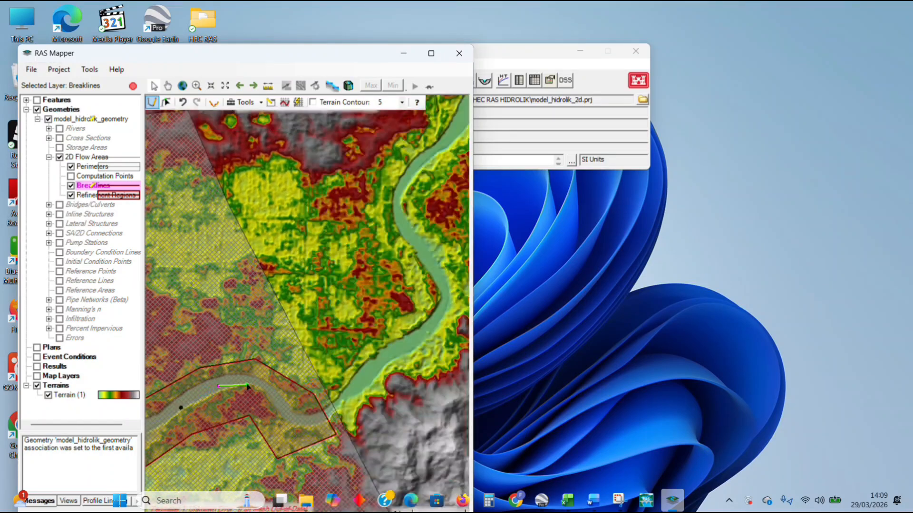
left_click(249, 382)
left_click(278, 399)
left_click(295, 417)
double_click(324, 420)
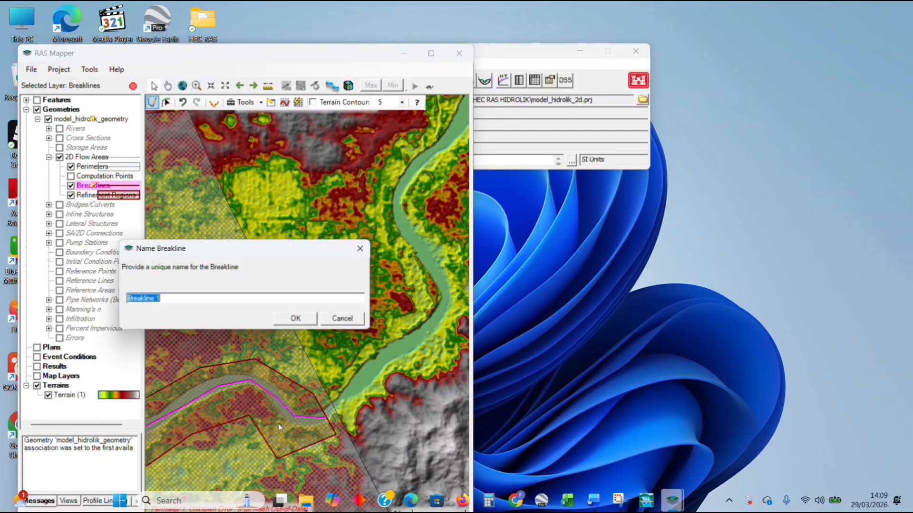
left_click(296, 319)
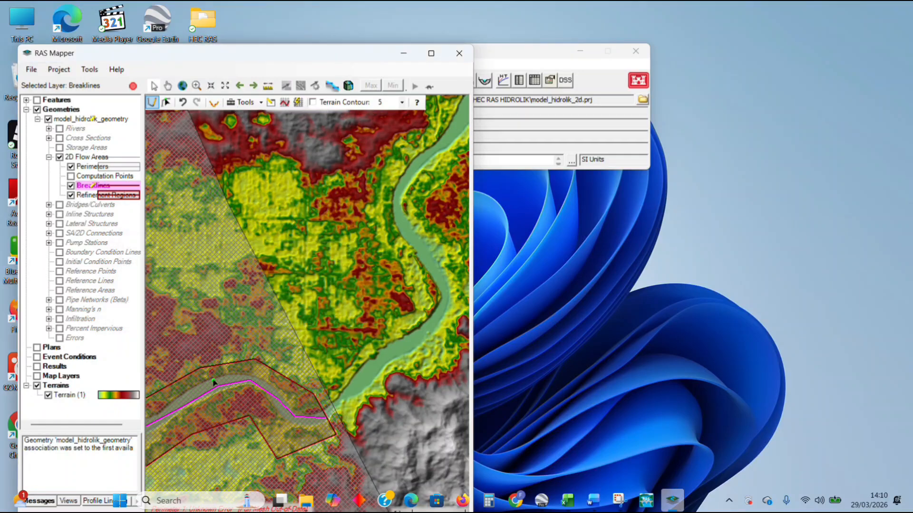
Enforce all breaklines on the 2D flow area mesh.
right_click(92, 187)
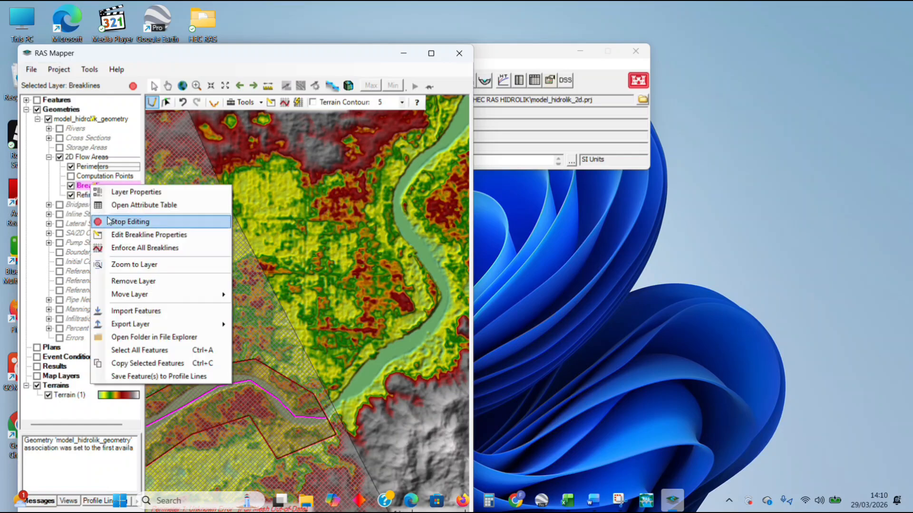
left_click(138, 247)
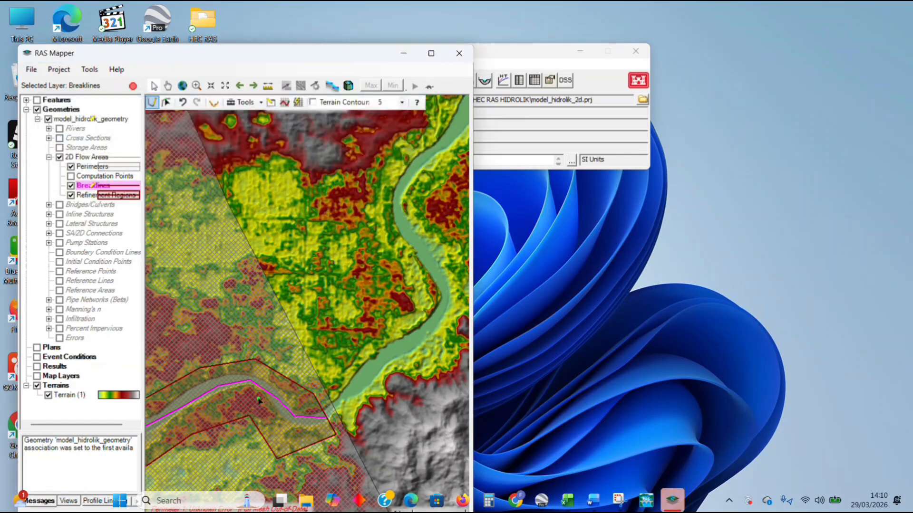
scroll(264, 403, "down", 1)
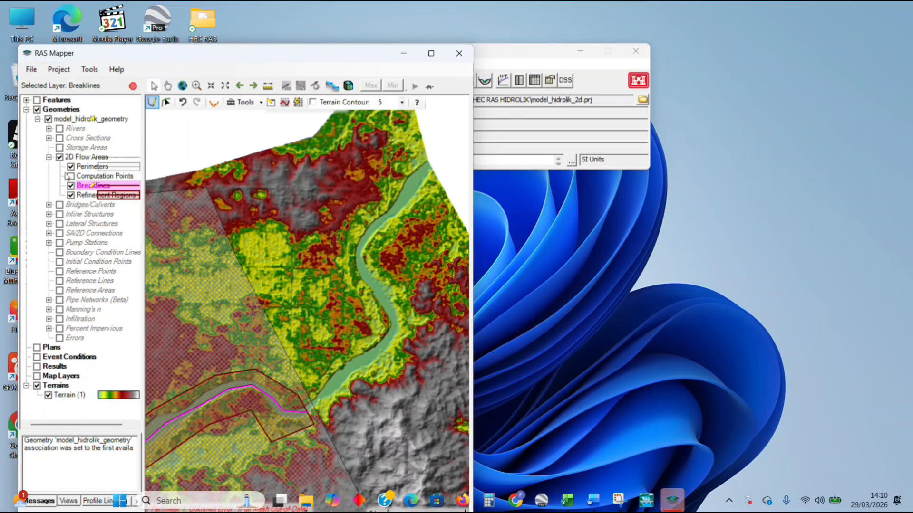
left_click_drag(245, 302, 393, 249)
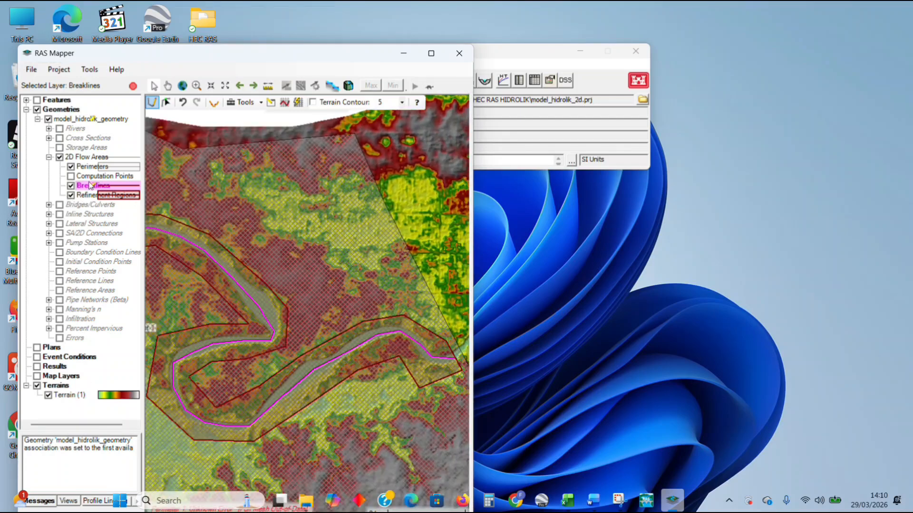
right_click(91, 185)
left_click(132, 231)
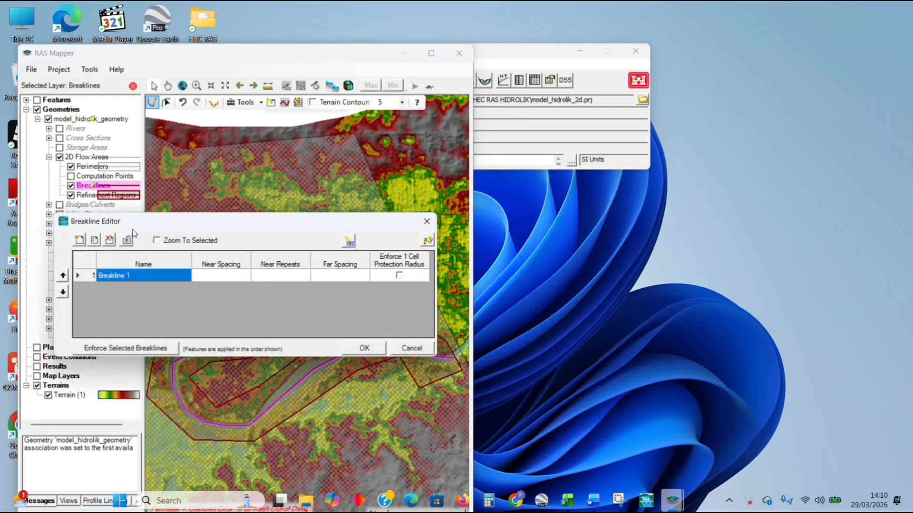
left_click(427, 221)
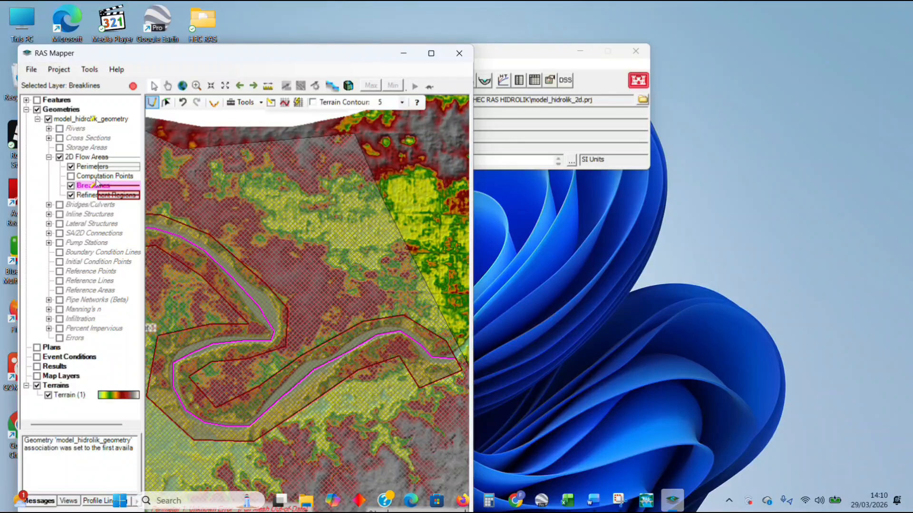
Show the Computation Points layer and view the mesh closely around the breakline at the lower bend.
scroll(230, 330, "down", 1)
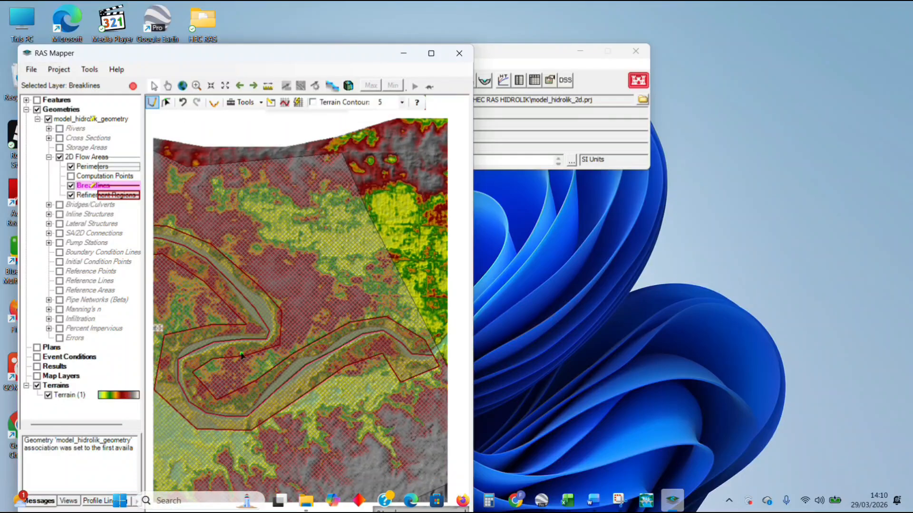
left_click_drag(243, 355, 265, 302)
left_click(71, 176)
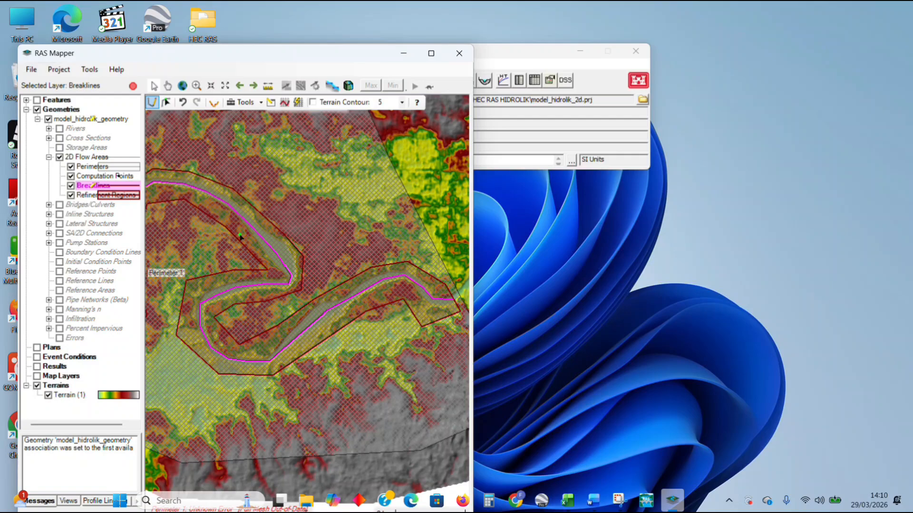
scroll(231, 299, "up", 3)
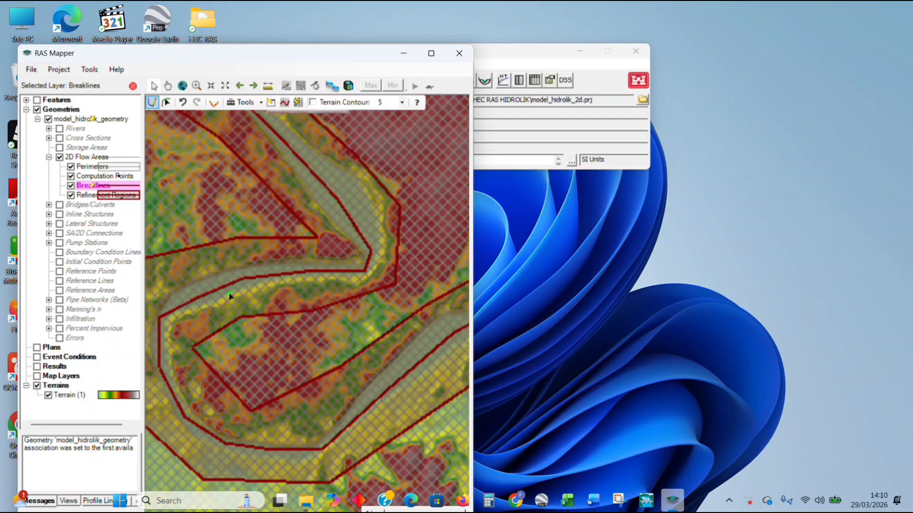
Select the Computation Points layer and inspect the refined mesh along the river's northern bends.
left_click(114, 177)
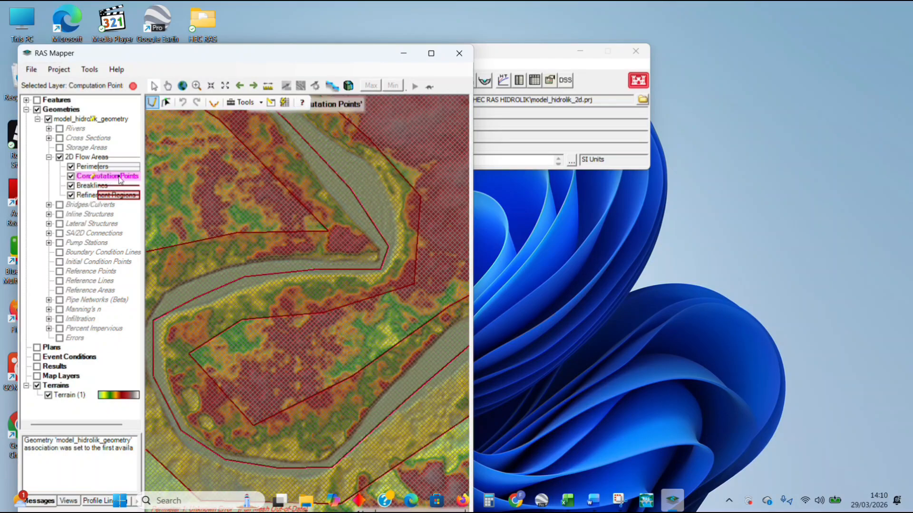
scroll(257, 237, "down", 3)
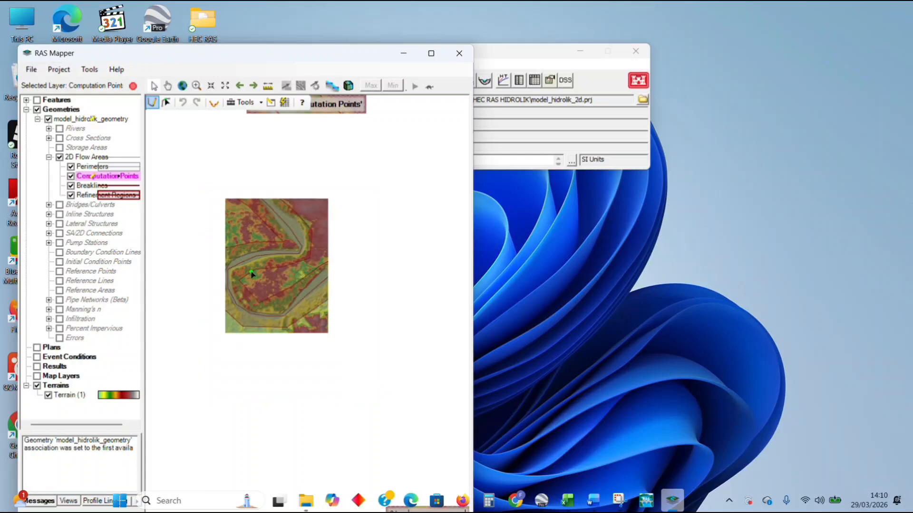
scroll(246, 281, "up", 2)
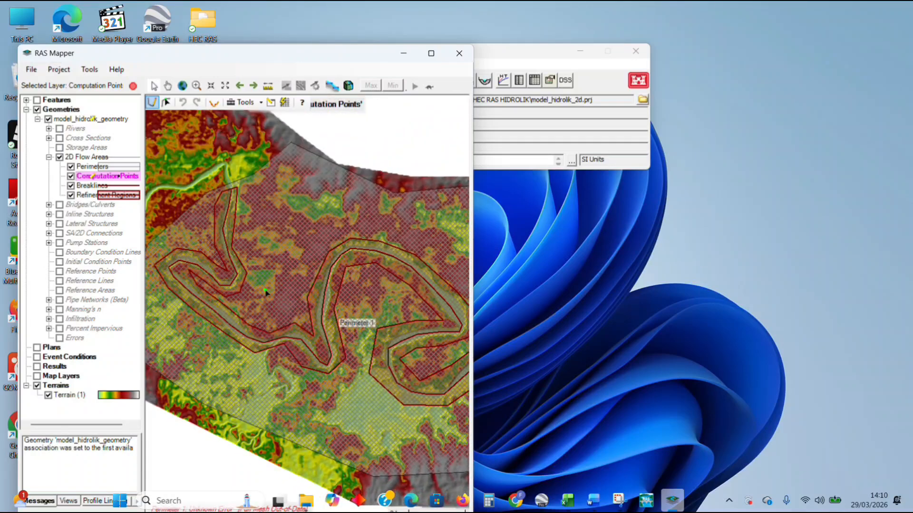
scroll(277, 285, "up", 5)
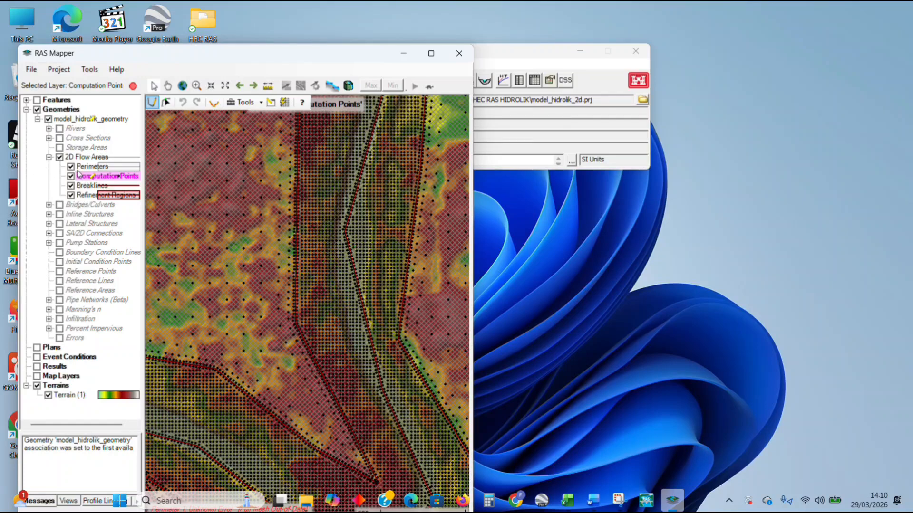
scroll(227, 245, "down", 4)
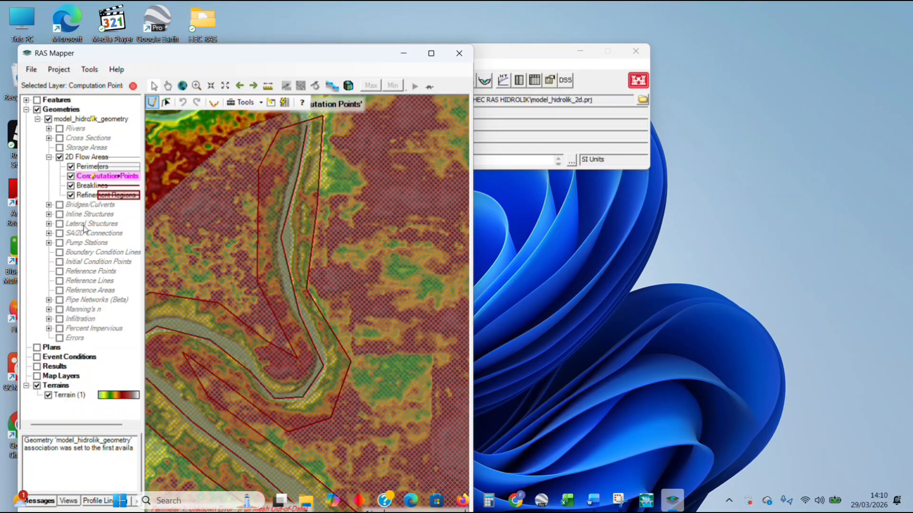
Draw a boundary condition line along the northwest perimeter edge, across the river at the refinement region's northern end, and accept the default name.
left_click(86, 252)
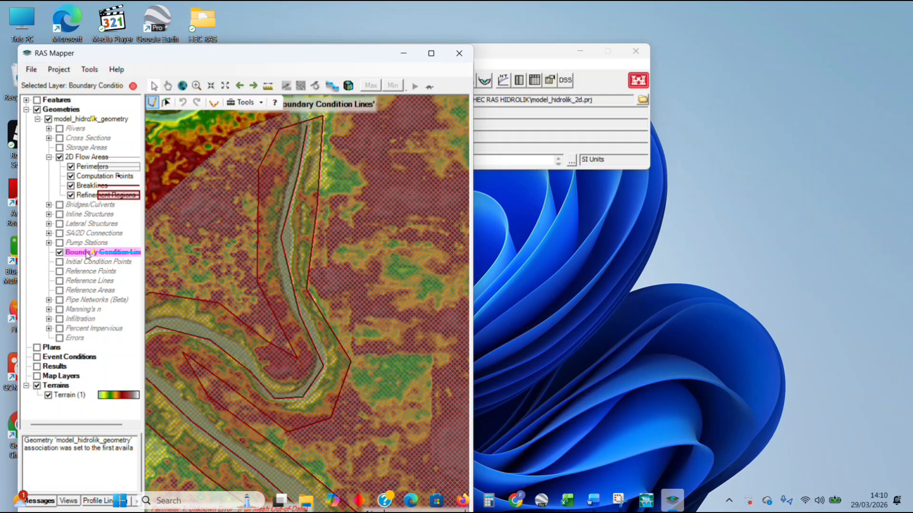
left_click_drag(223, 248, 209, 453)
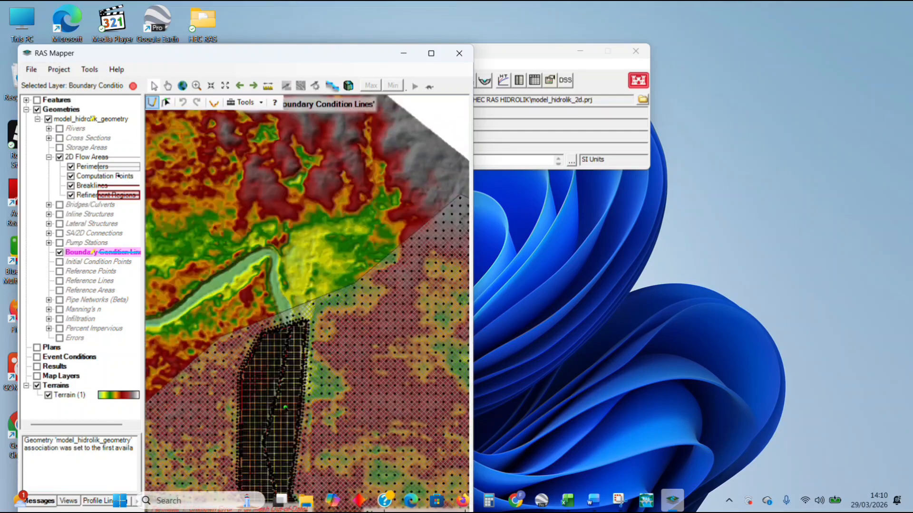
left_click(245, 323)
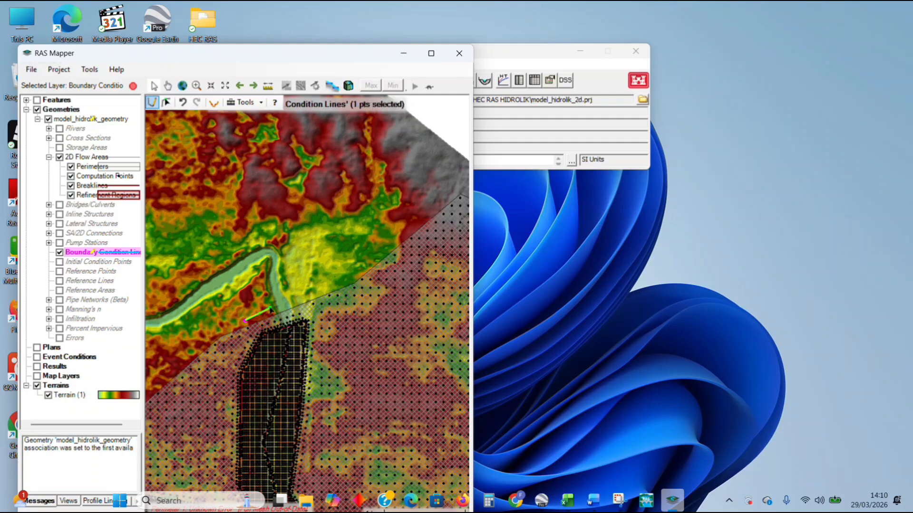
double_click(321, 289)
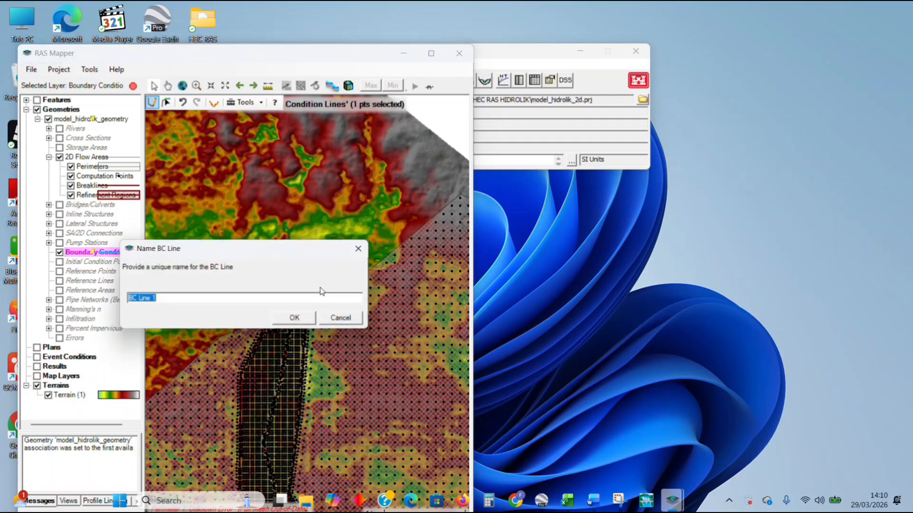
left_click(298, 319)
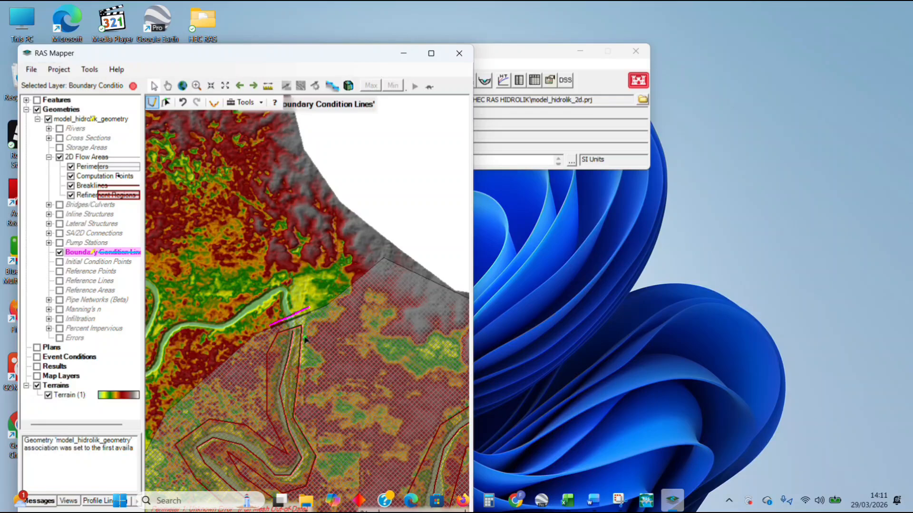
Draw a second boundary condition line along the eastern perimeter edge, across the river at the refinement region's eastern end, keeping the default name.
scroll(253, 378, "up", 5)
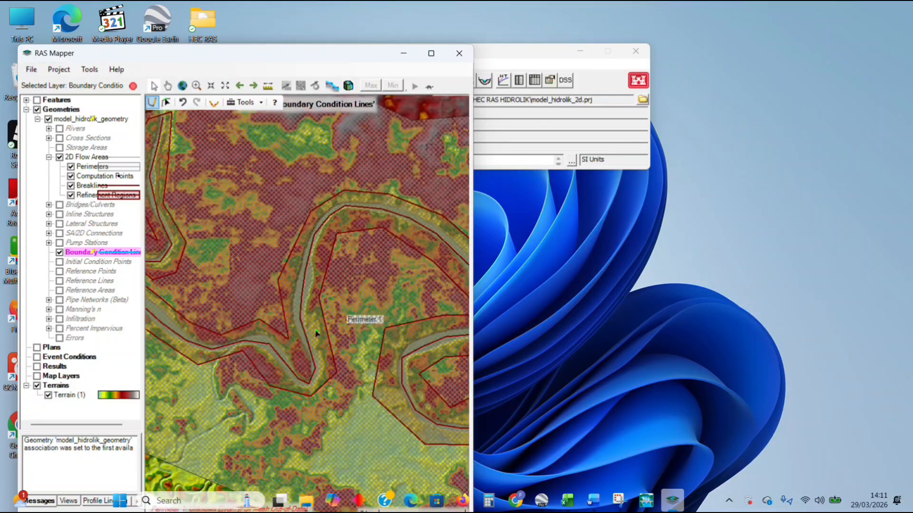
scroll(288, 339, "up", 4)
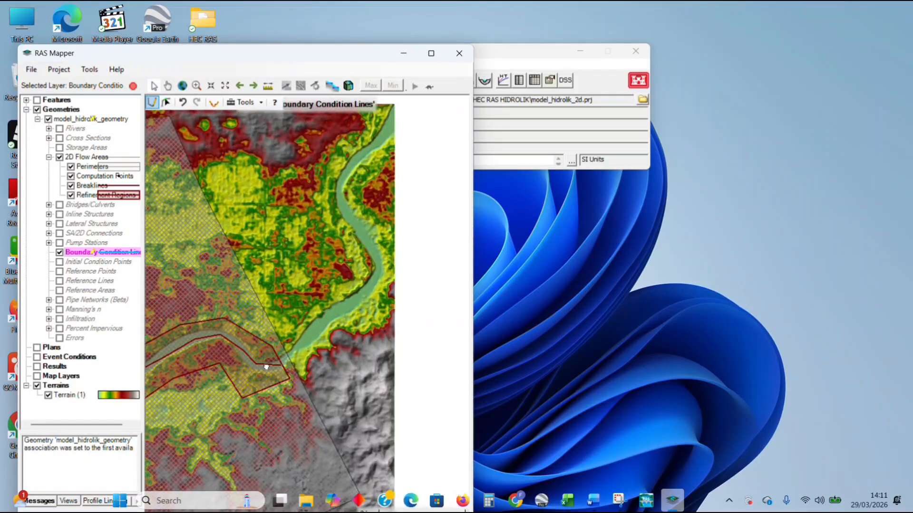
left_click(278, 325)
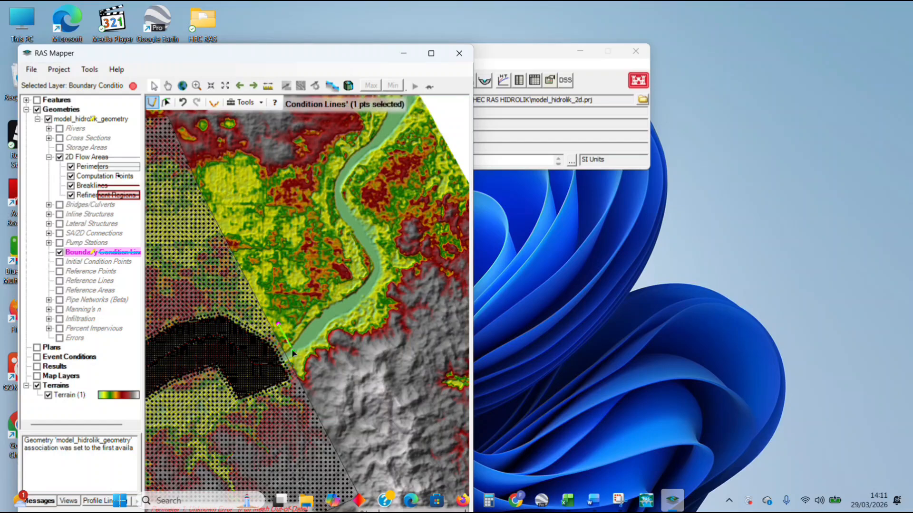
left_click(308, 376)
double_click(309, 377)
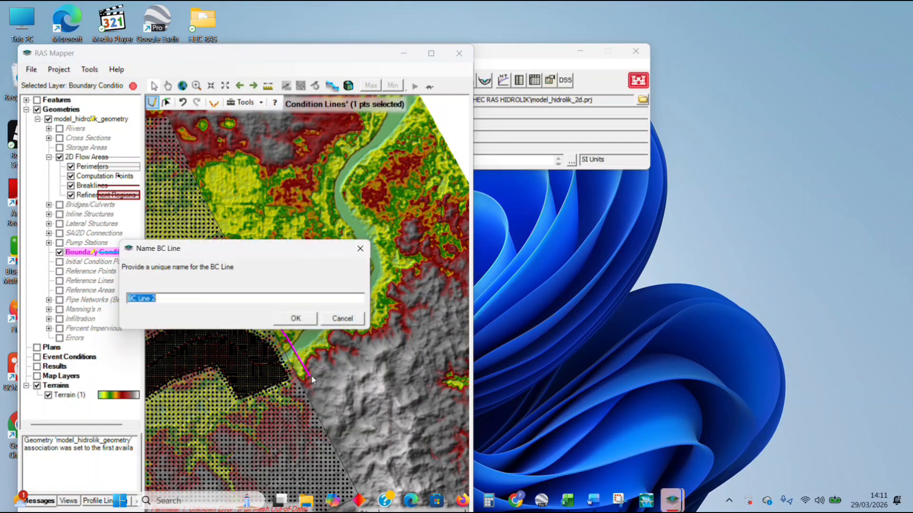
left_click(297, 319)
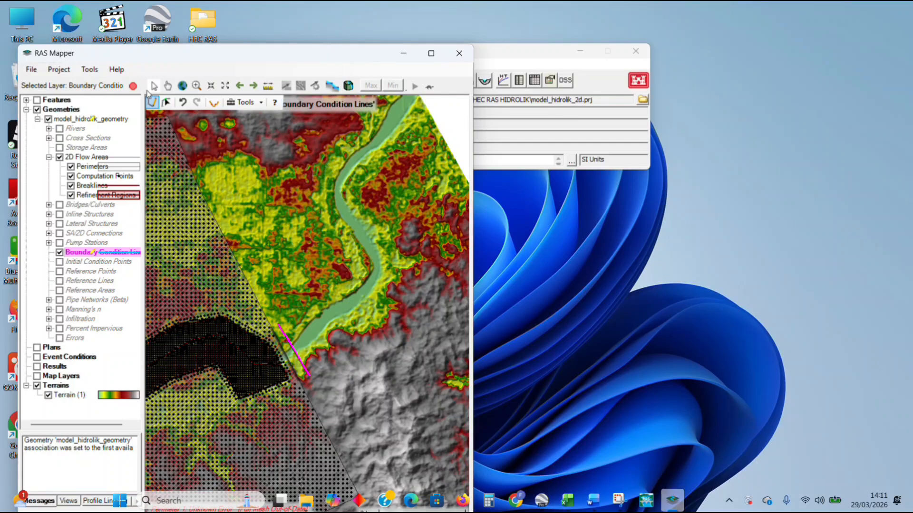
Stop editing model_hidrolik_geometry, save the edits and close RAS Mapper.
left_click(133, 86)
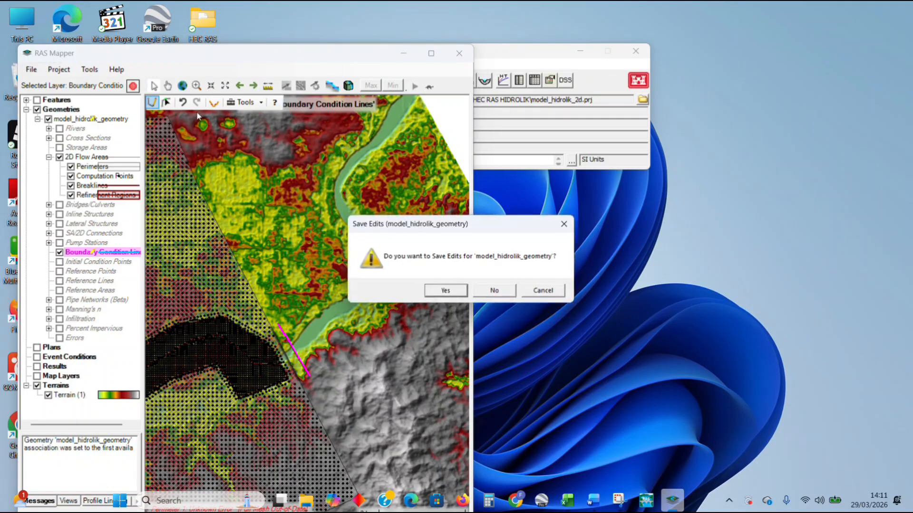
left_click(440, 291)
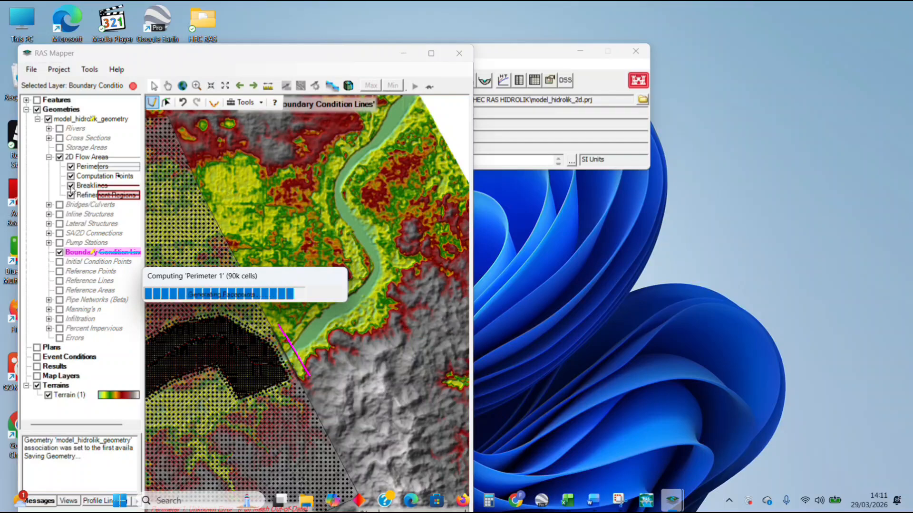
left_click(459, 54)
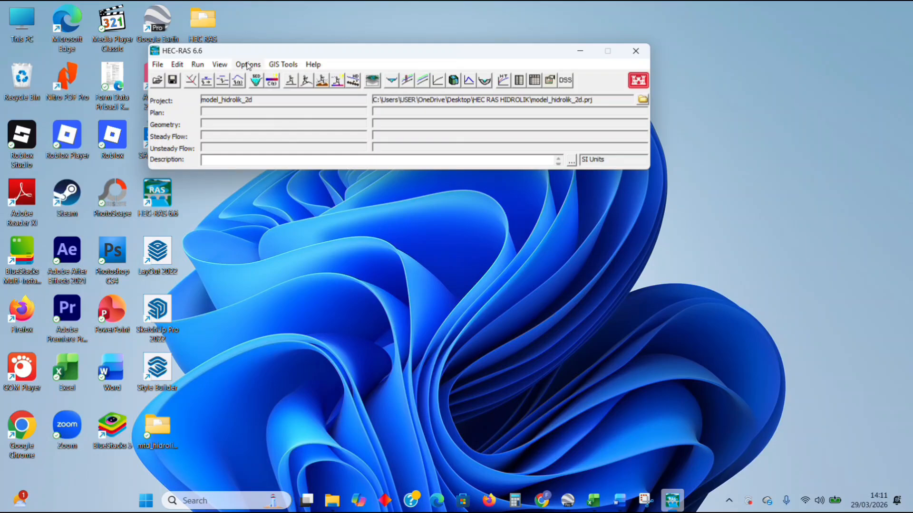
left_click(220, 64)
mouse_move(265, 63)
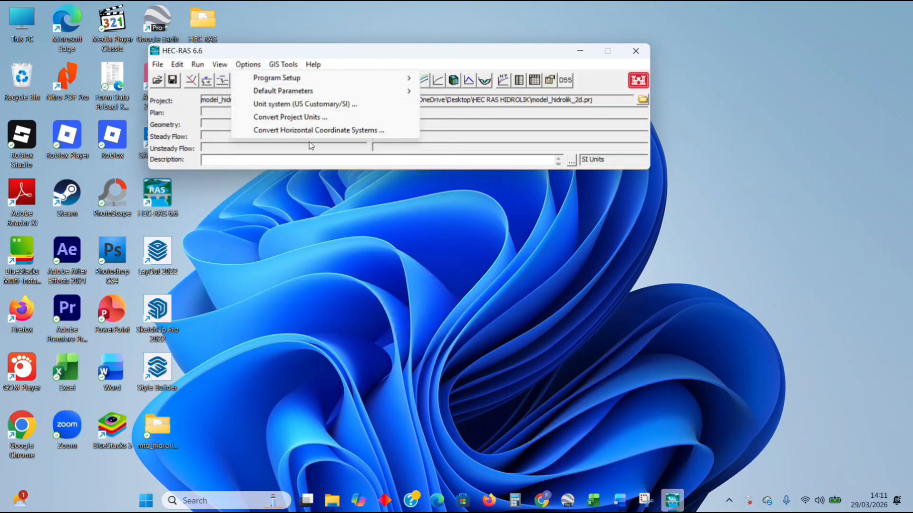
left_click(257, 190)
Open the geometric data editor and load the model_hidrolik_geometry file.
left_click(177, 64)
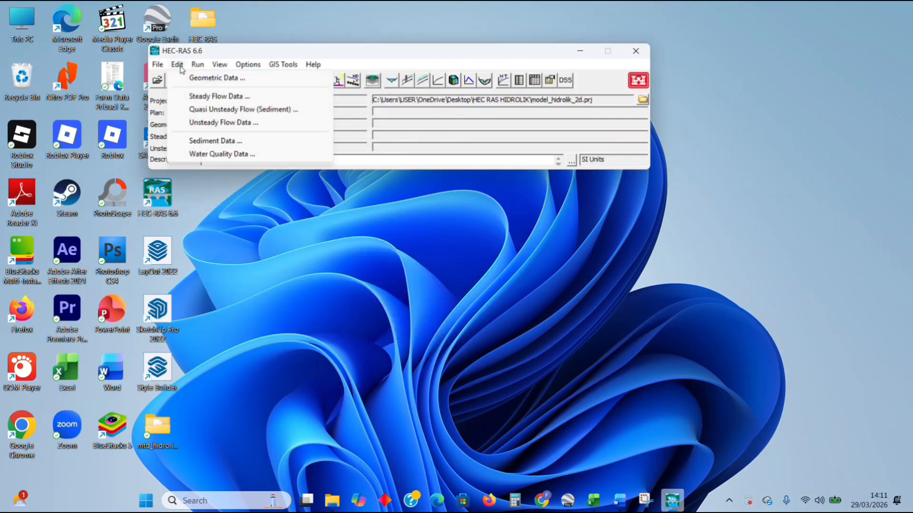
left_click(199, 79)
left_click(45, 39)
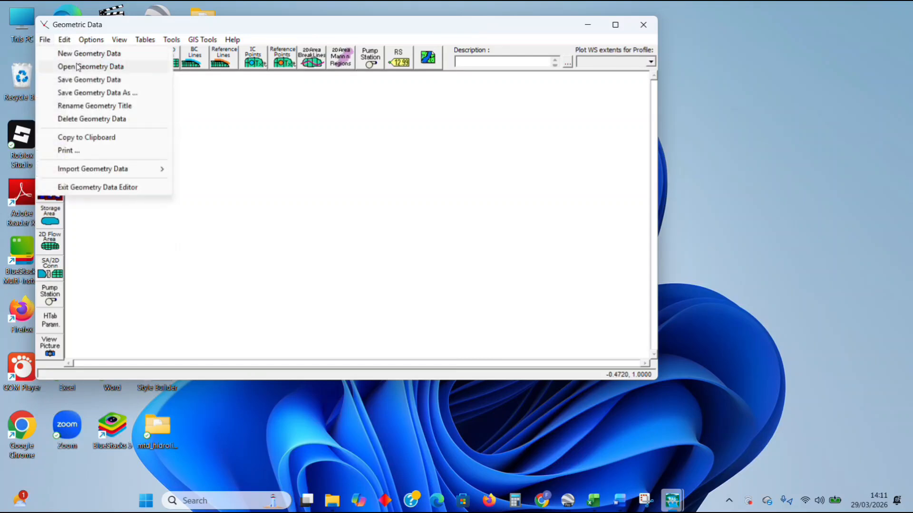
left_click(78, 67)
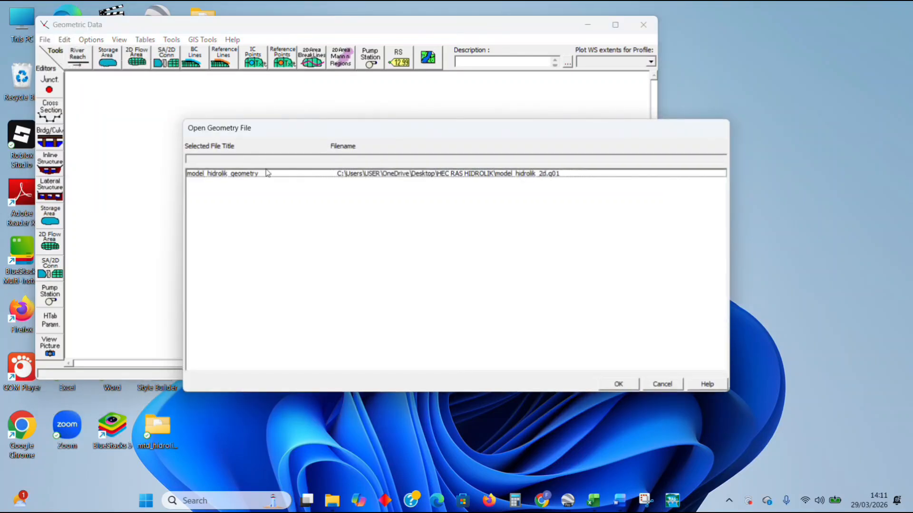
left_click(261, 175)
left_click_drag(269, 135, 126, 99)
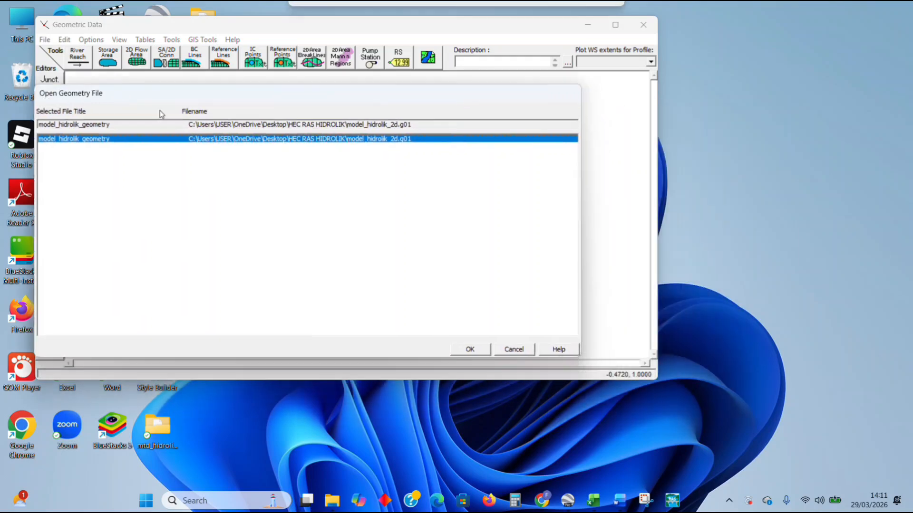
left_click(472, 350)
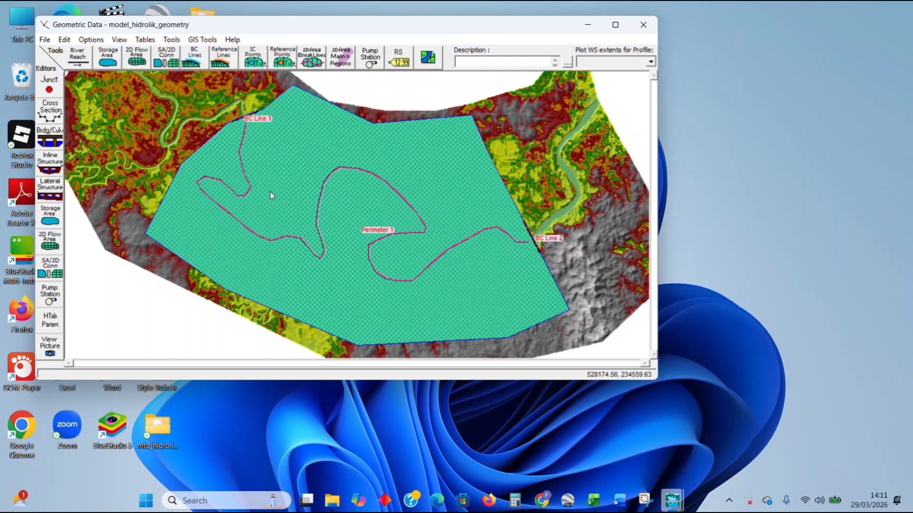
Examine the 2D flow area's mesh, breakline and boundary condition lines closely and in overview, and close the geometric data editor.
scroll(277, 186, "up", 2)
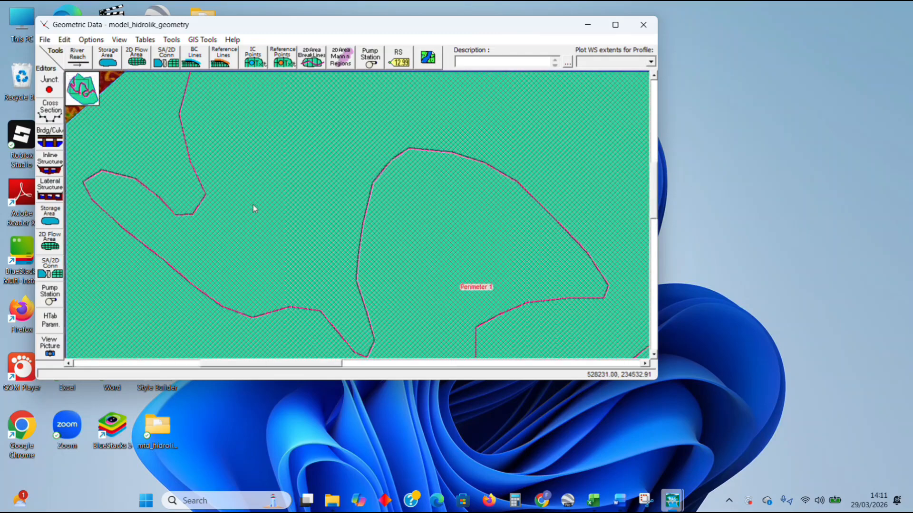
scroll(184, 168, "up", 1)
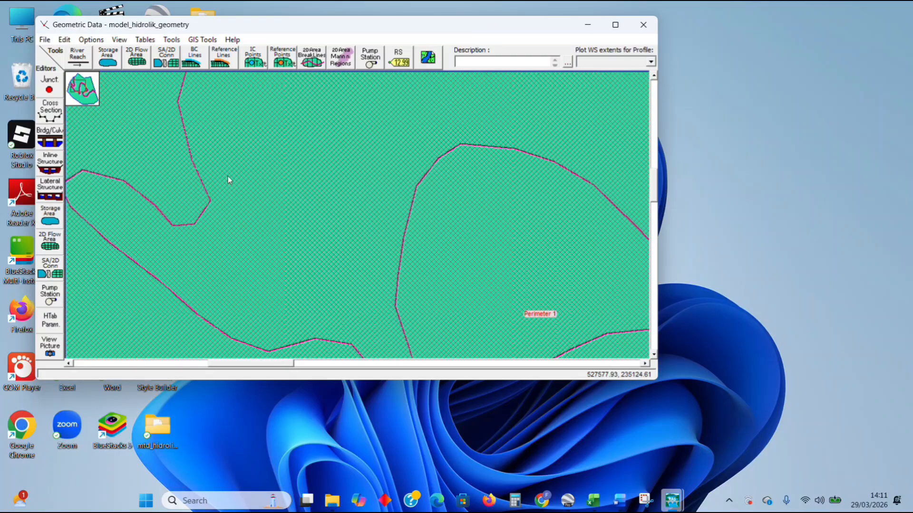
scroll(232, 177, "down", 2)
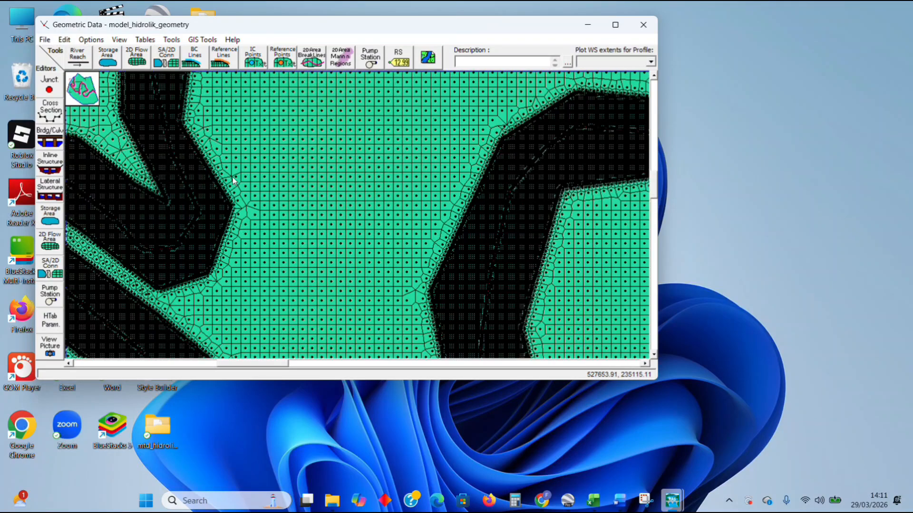
scroll(228, 178, "down", 1)
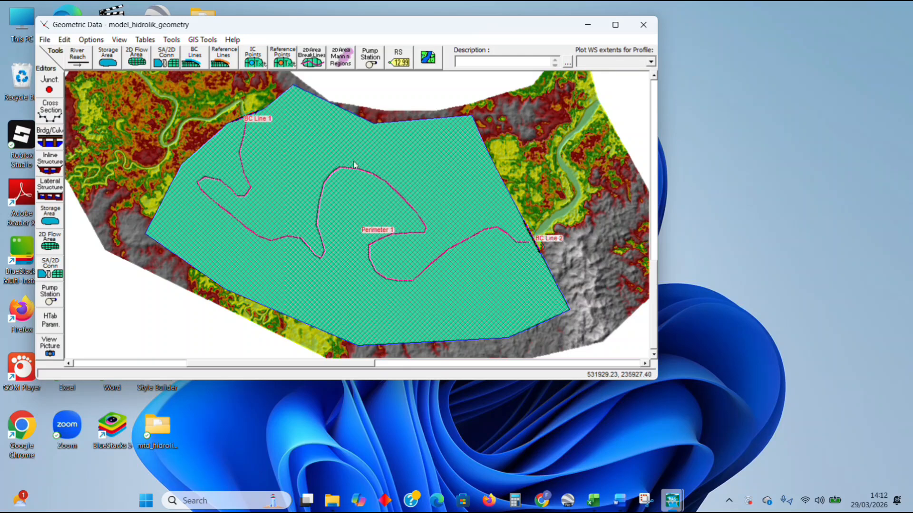
scroll(252, 171, "up", 5)
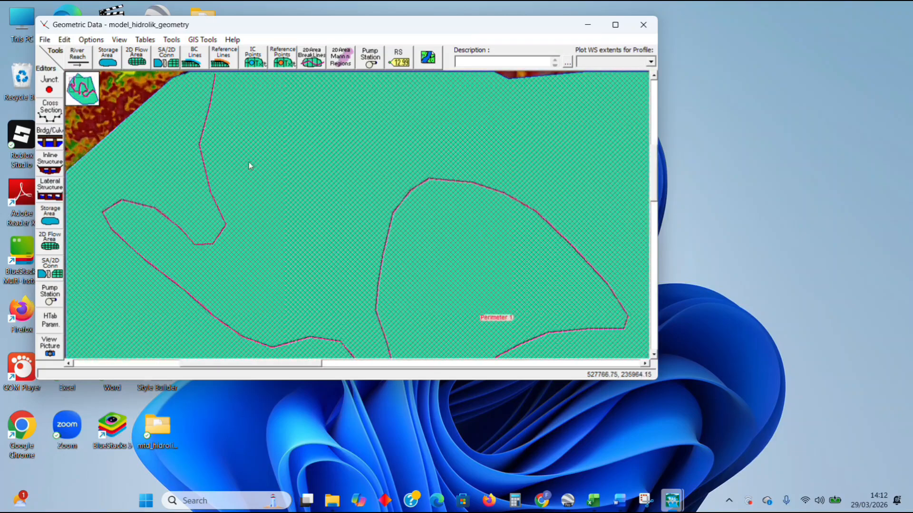
scroll(241, 209, "down", 5)
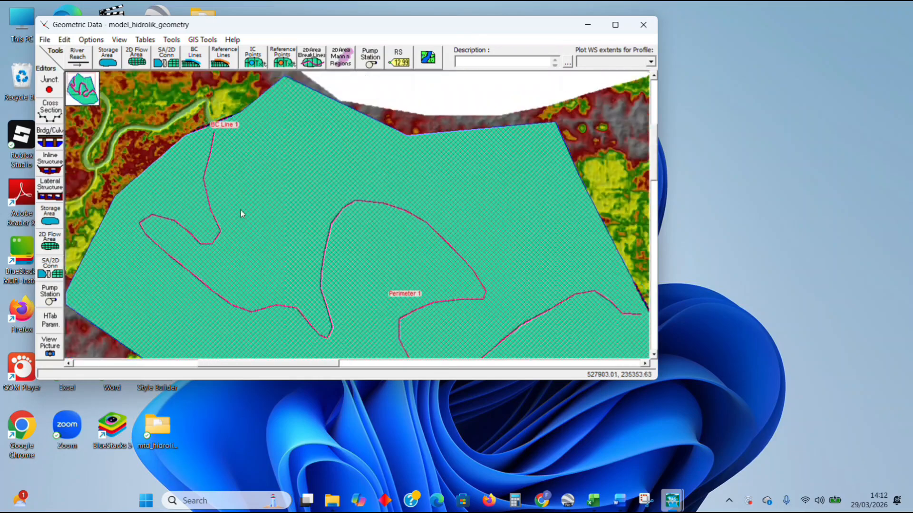
scroll(561, 313, "up", 5)
scroll(560, 315, "down", 5)
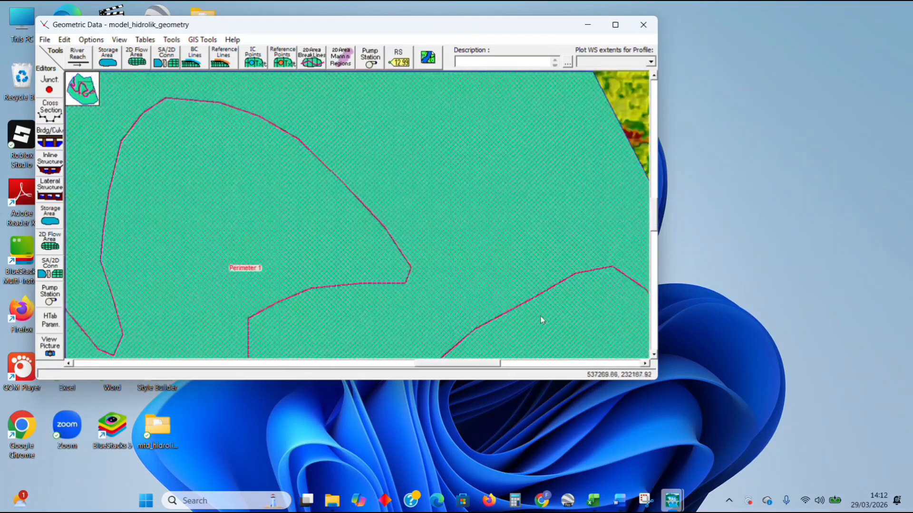
scroll(358, 265, "down", 3)
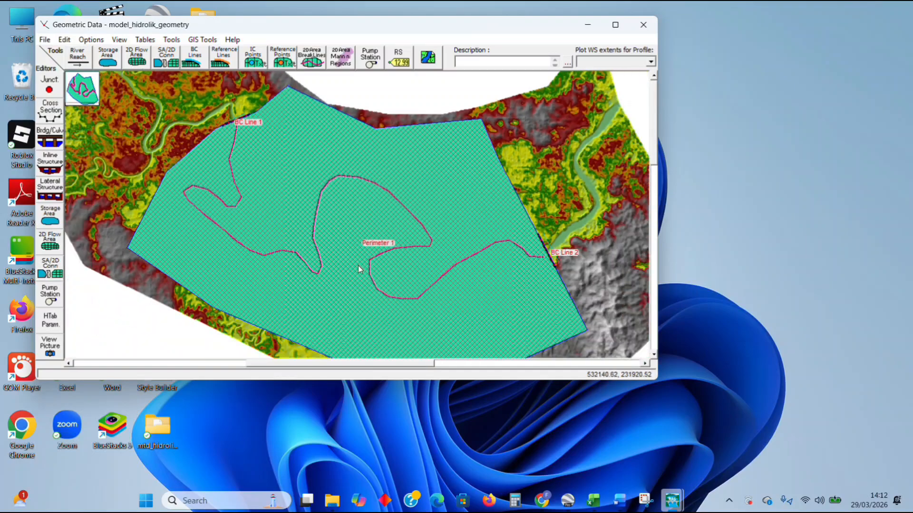
scroll(350, 318, "up", 3)
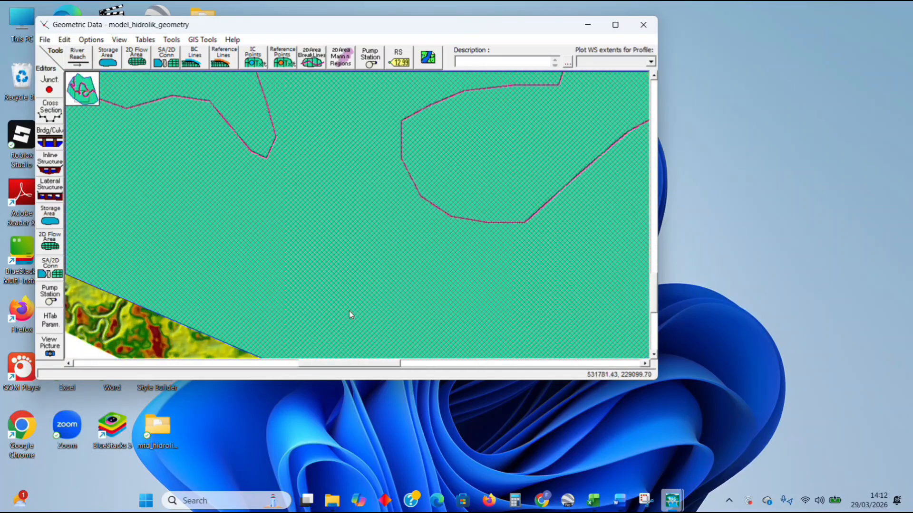
scroll(348, 309, "down", 2)
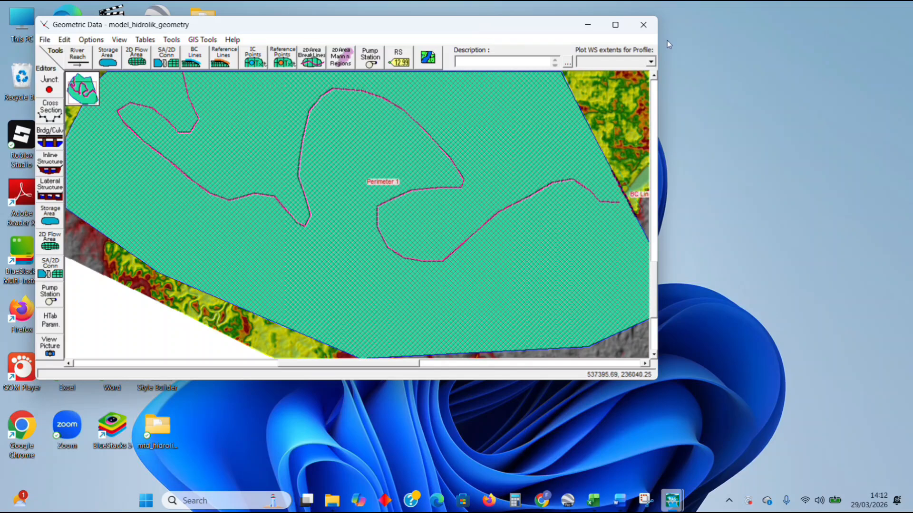
left_click(643, 25)
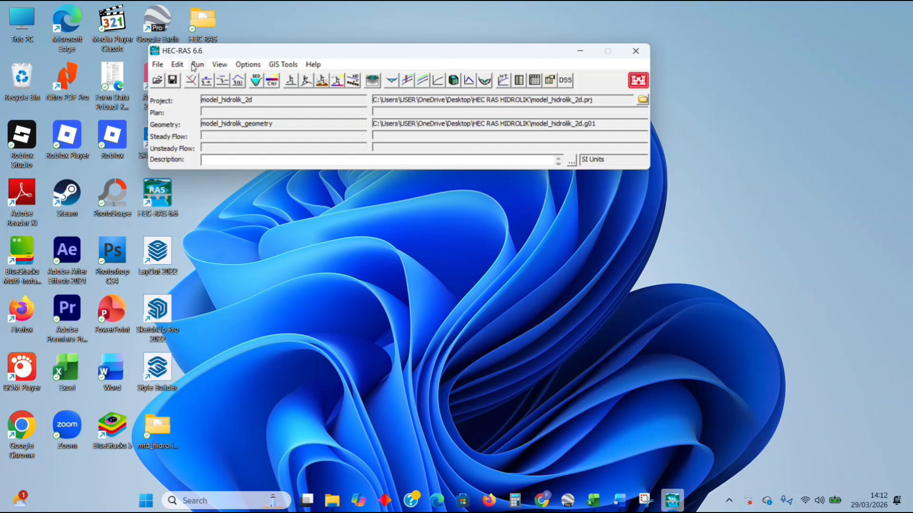
Open the unsteady flow data editor and assign BC Line 2 a Normal Depth boundary with a friction slope of 0.001.
left_click(191, 68)
mouse_move(177, 66)
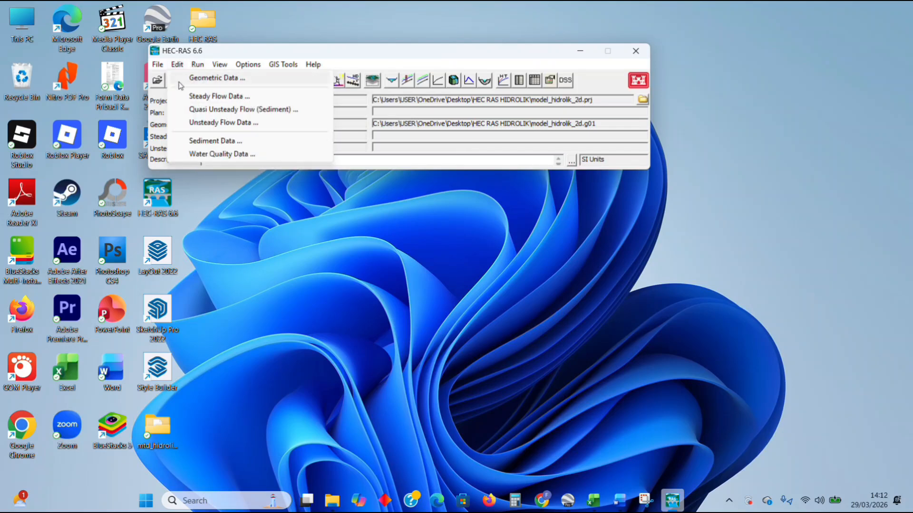
left_click(200, 126)
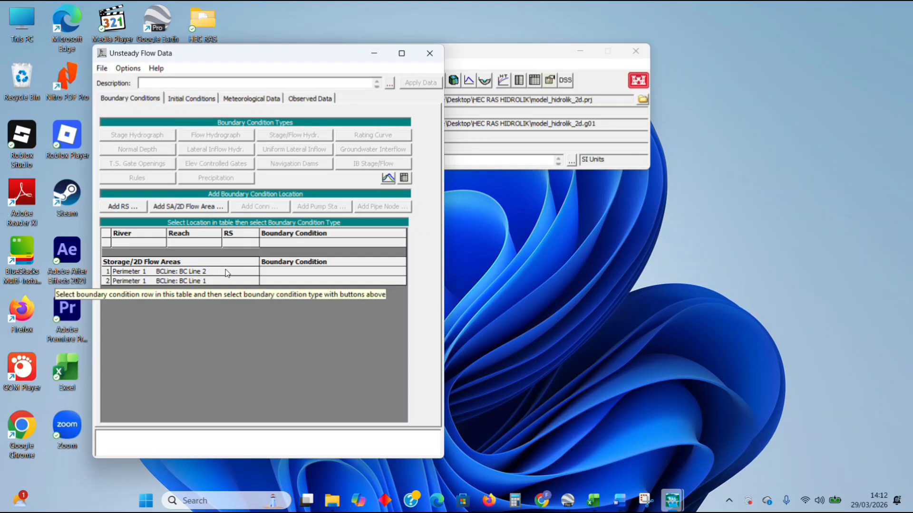
left_click(281, 271)
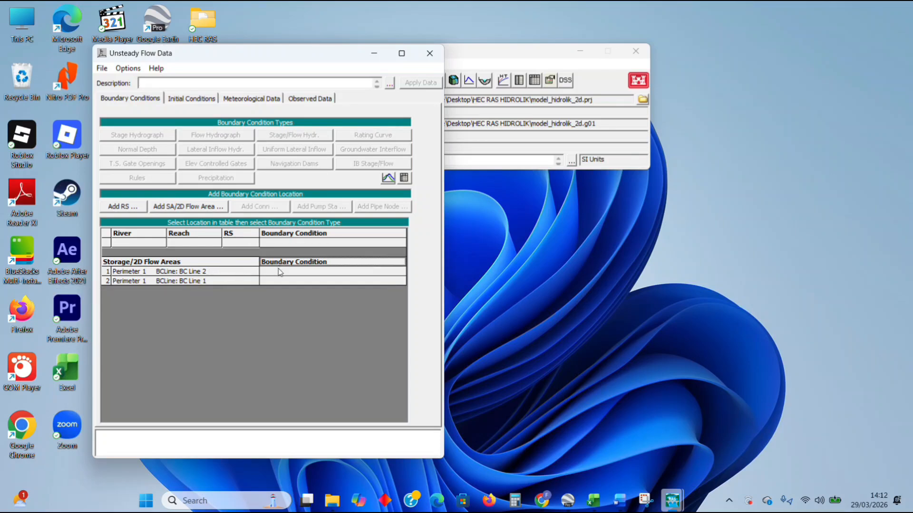
left_click(149, 150)
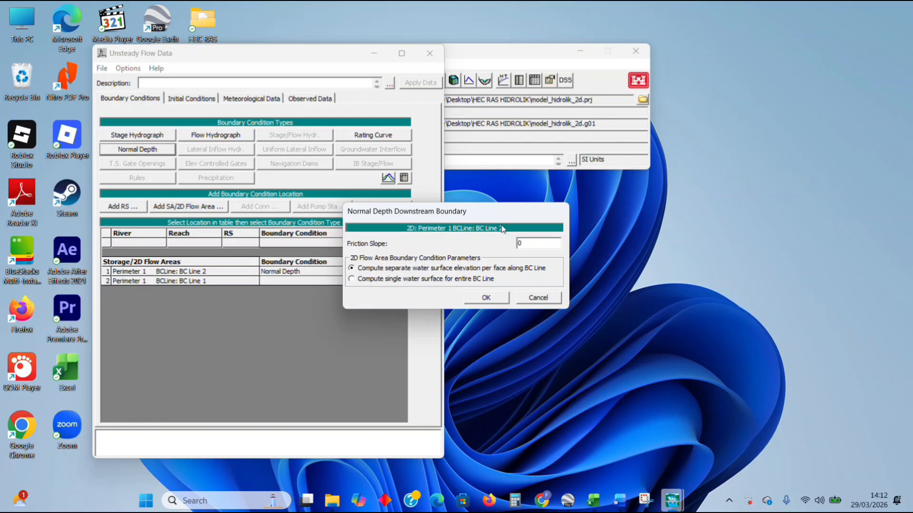
type("0.001")
left_click(486, 298)
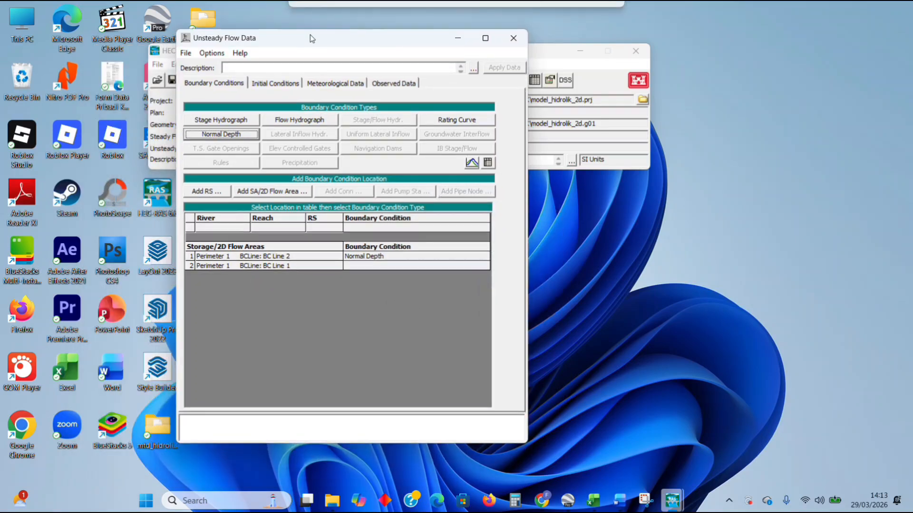
Assign a Flow Hydrograph boundary condition to BC Line 1 and open its hydrograph table.
mouse_move(263, 50)
left_mouse_down()
mouse_move(289, 43)
mouse_move(251, 59)
left_mouse_up()
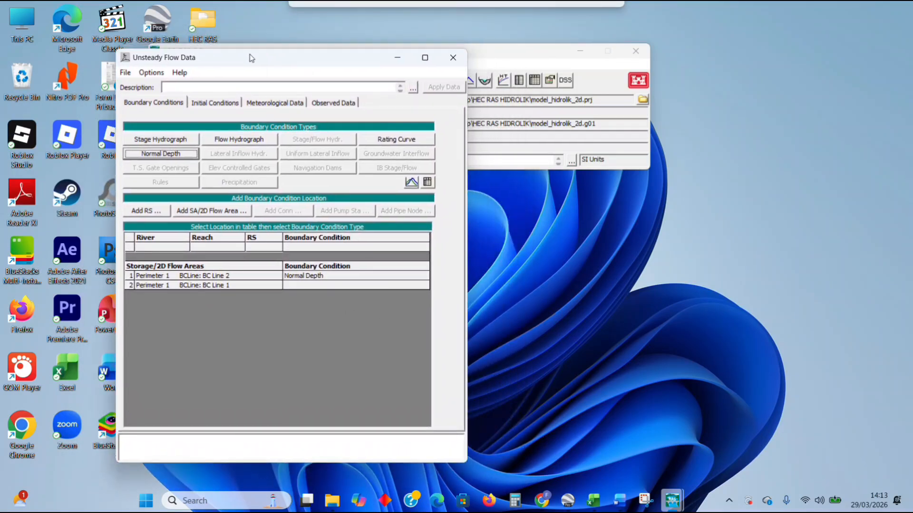
left_click(300, 285)
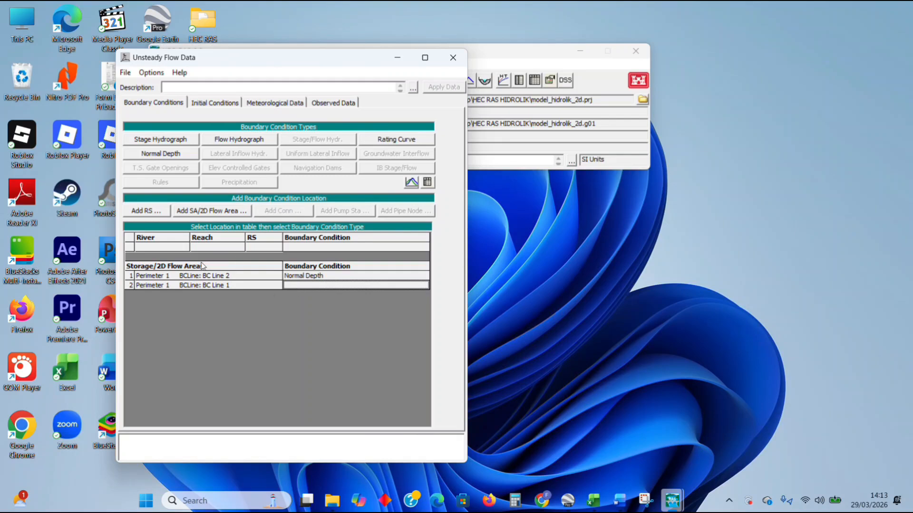
left_click(226, 141)
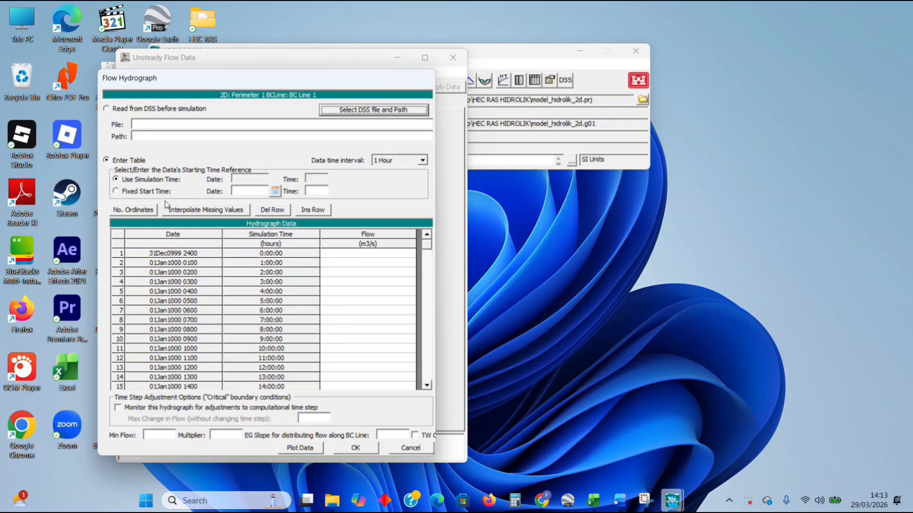
left_click_drag(301, 85, 282, 24)
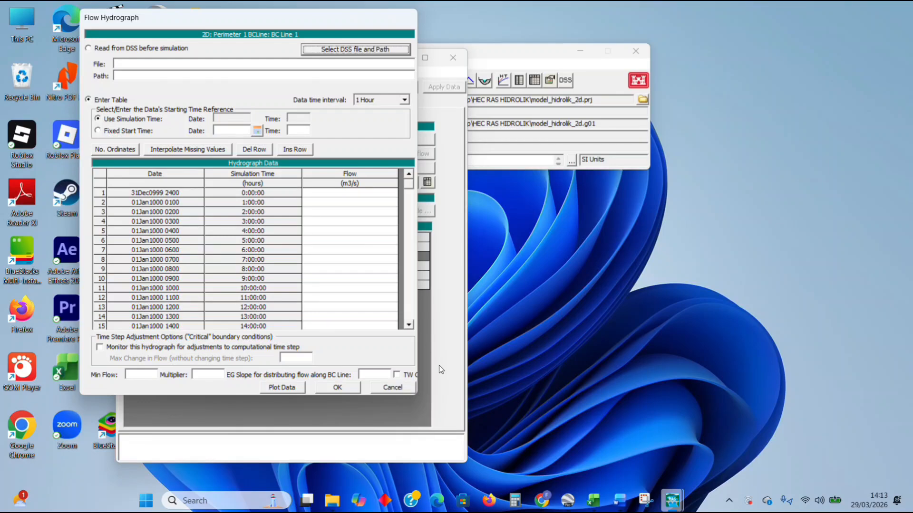
Switch to the Excel workbook data_input_flow_condit…, copy the Discharge Q25 values in E13:E58, and return to HEC-RAS.
mouse_move(589, 510)
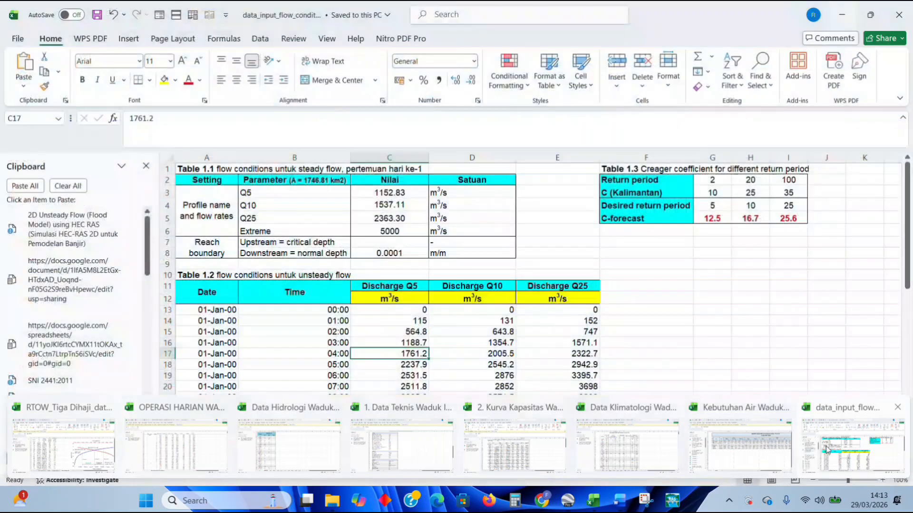
left_click(828, 449)
scroll(566, 295, "down", 2)
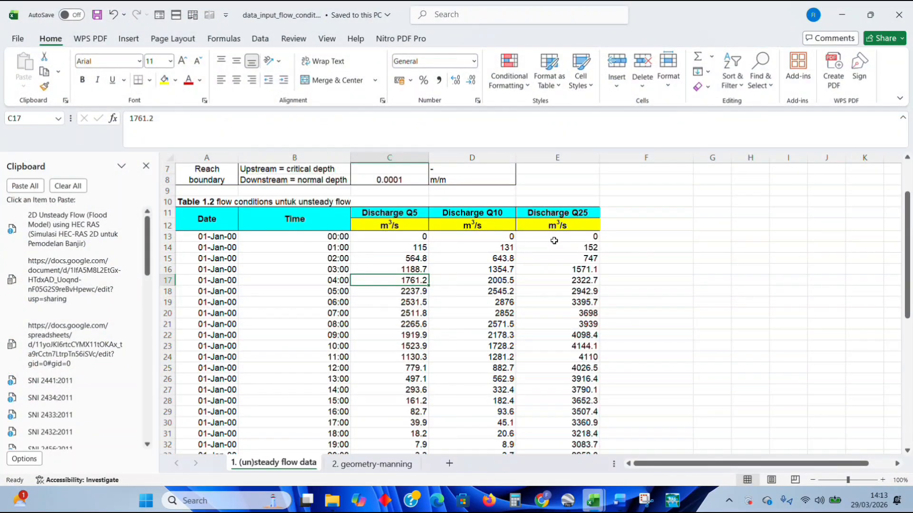
left_click_drag(553, 241, 565, 413)
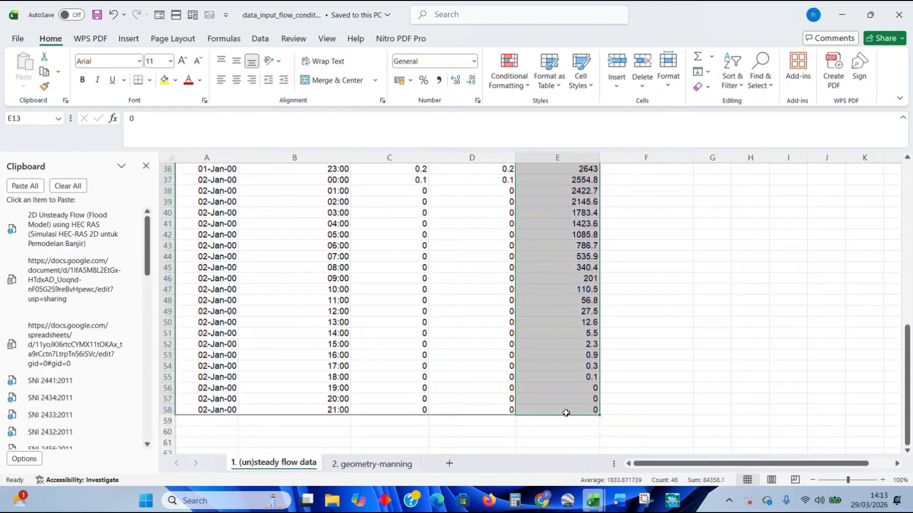
key("ctrl+c")
scroll(570, 333, "up", 1)
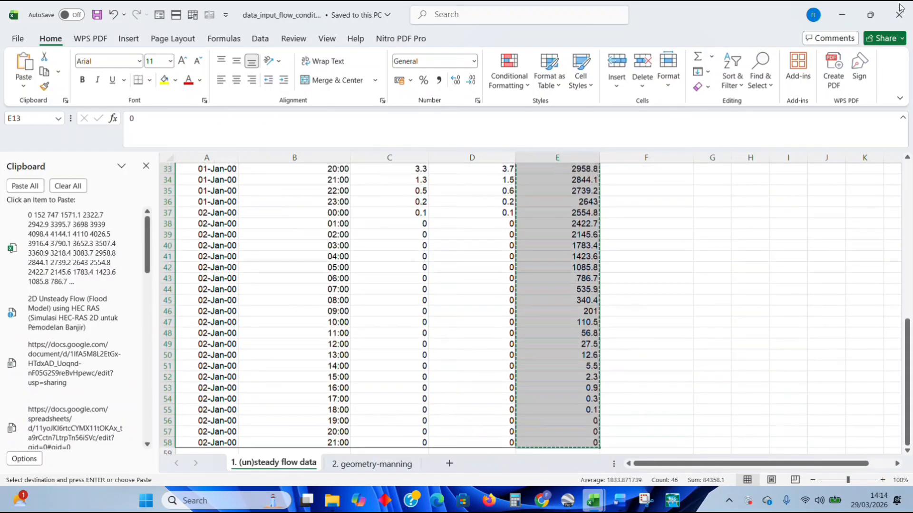
left_click(841, 14)
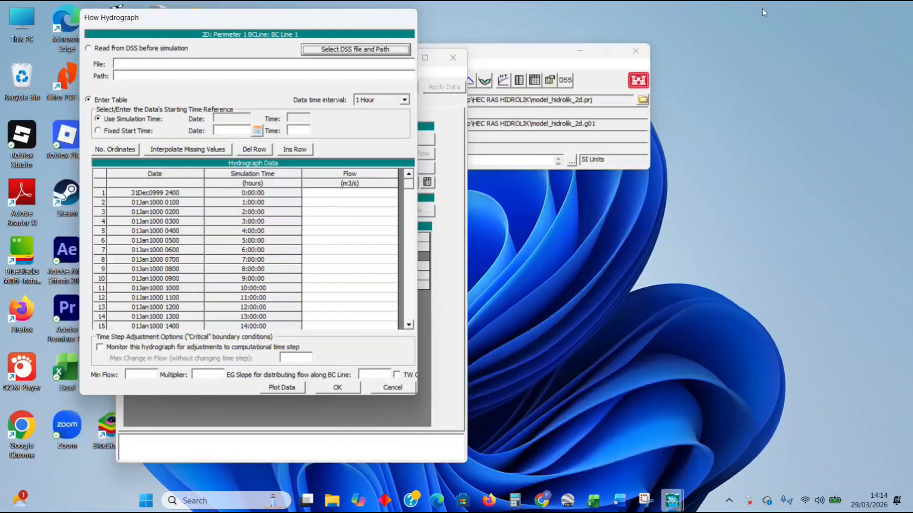
Give BC Line 1's flow hydrograph a fixed start time of 21JAN2025 at 0000.
left_click(98, 131)
left_click(225, 129)
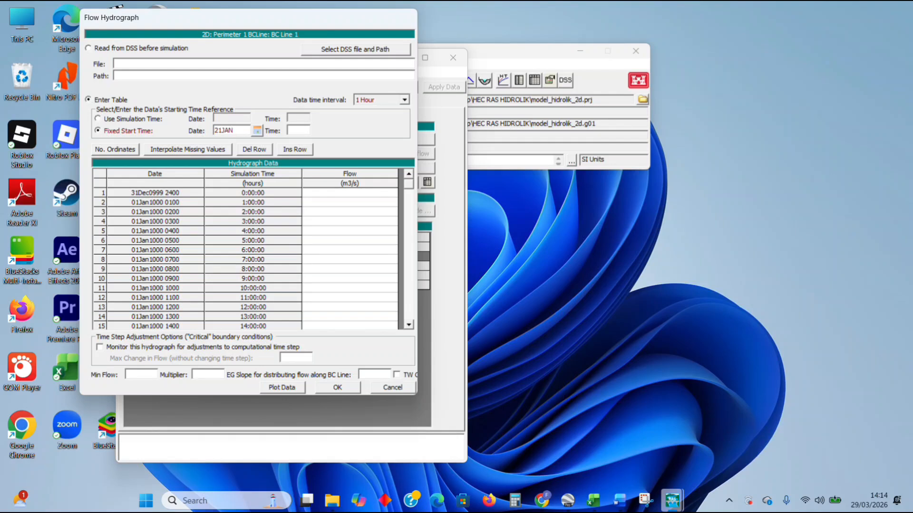
type("21JAN2025")
left_click(293, 131)
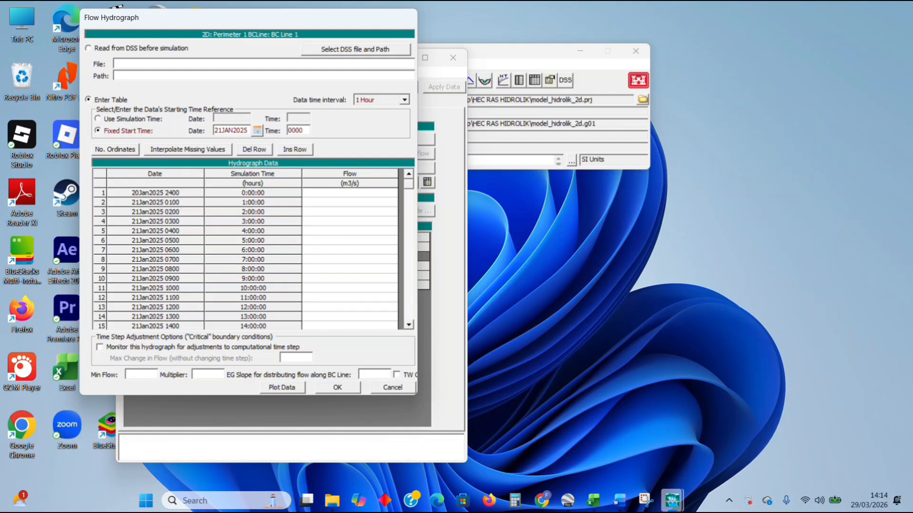
Paste the copied Q25 discharges into the hydrograph's flow column from the first row and check the filled rows.
left_click(386, 185)
key("ctrl+v")
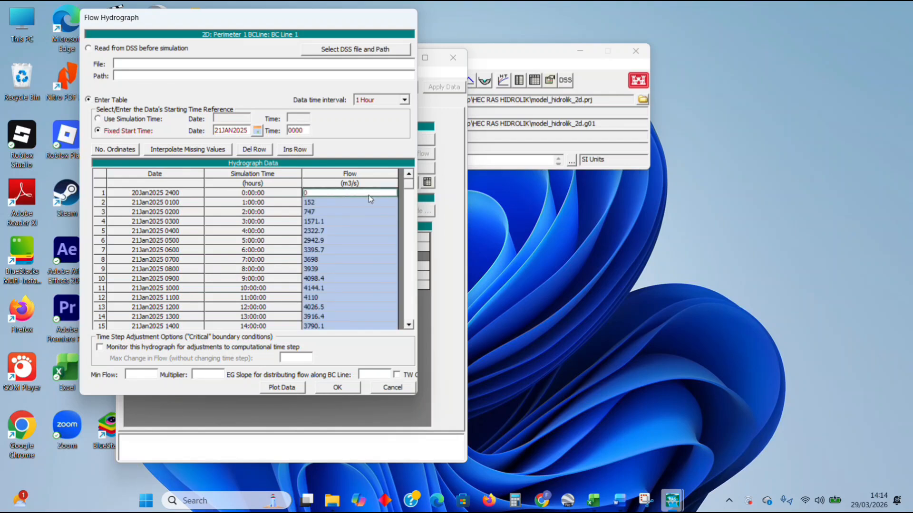
left_click(352, 221)
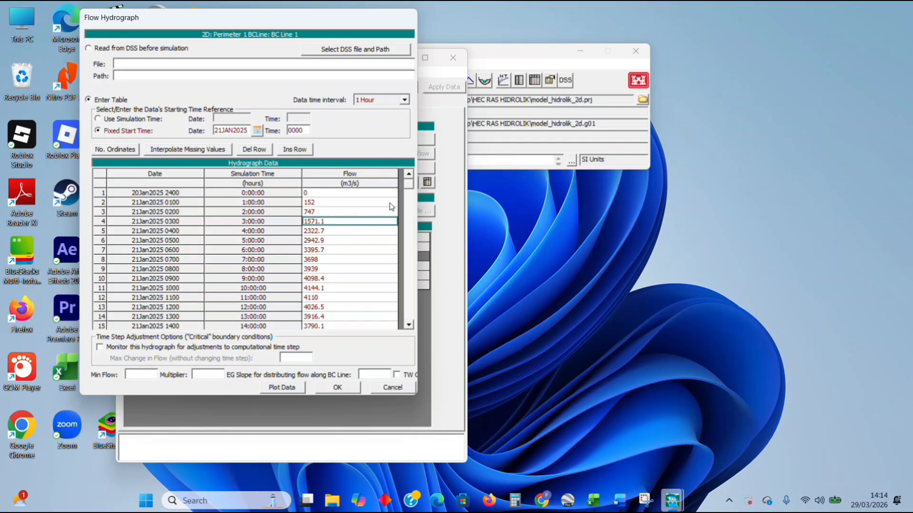
scroll(343, 373, "down", 1)
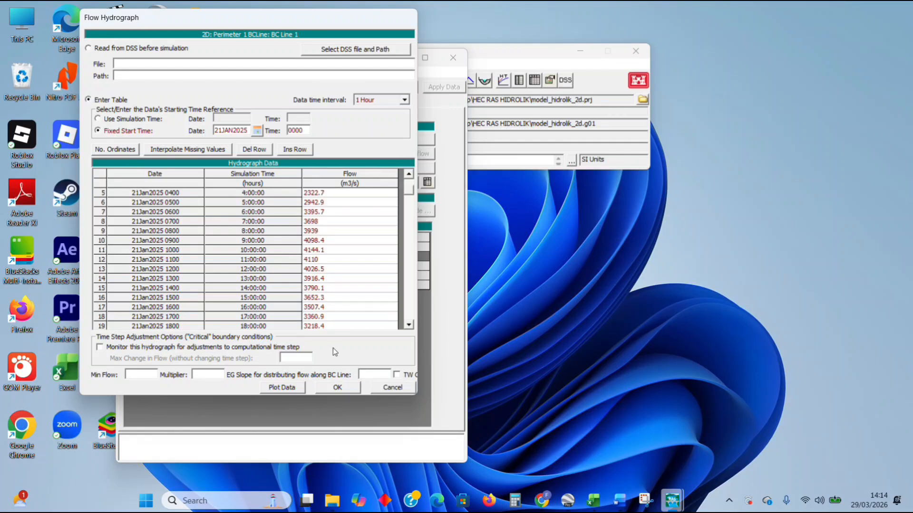
Set the EG slope for distributing flow along BC Line 1 to 0.001, review the hydrograph plot and accept the hydrograph.
left_click(366, 371)
type("0.001")
left_click(282, 387)
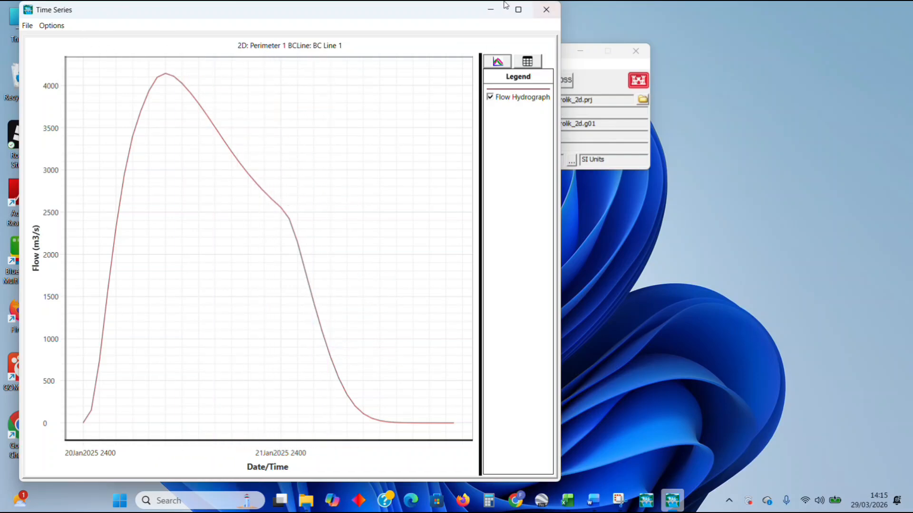
left_click(547, 9)
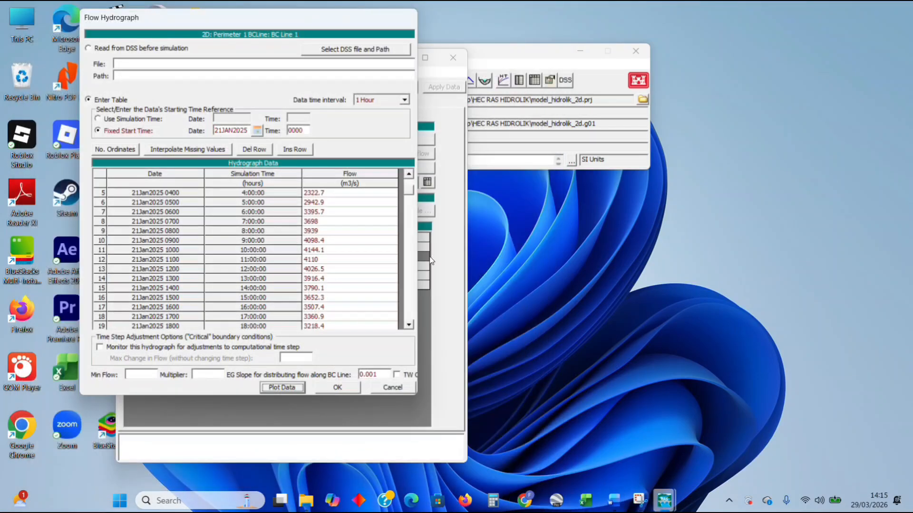
left_click(345, 389)
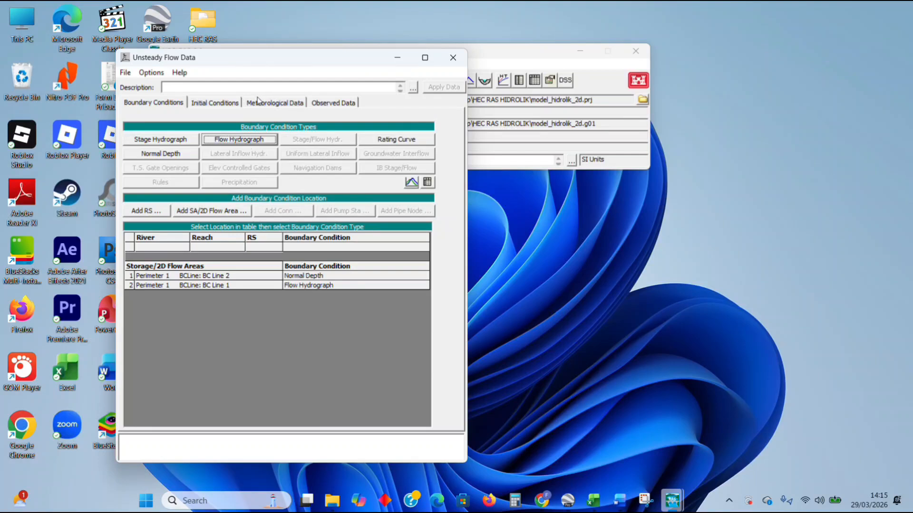
Enter an initial flow of 50 in the user-specified fixed flows of the initial conditions.
left_click(235, 105)
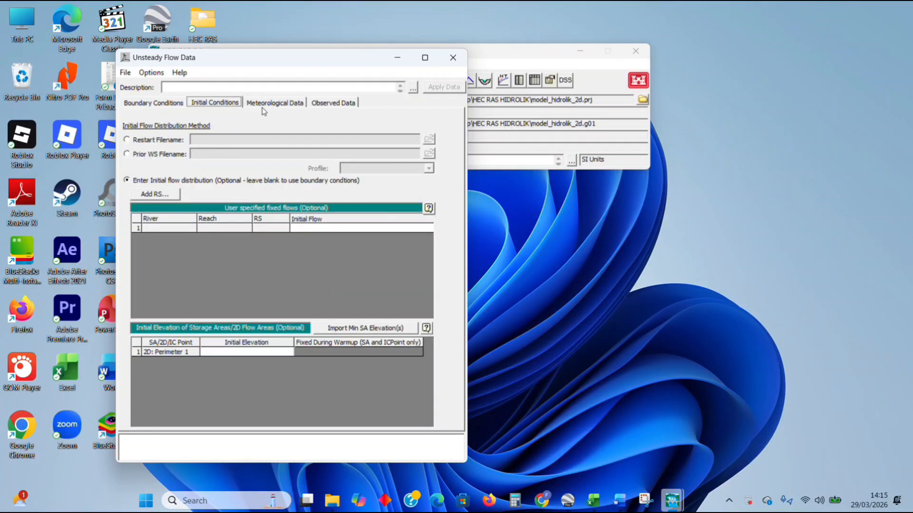
left_click(308, 230)
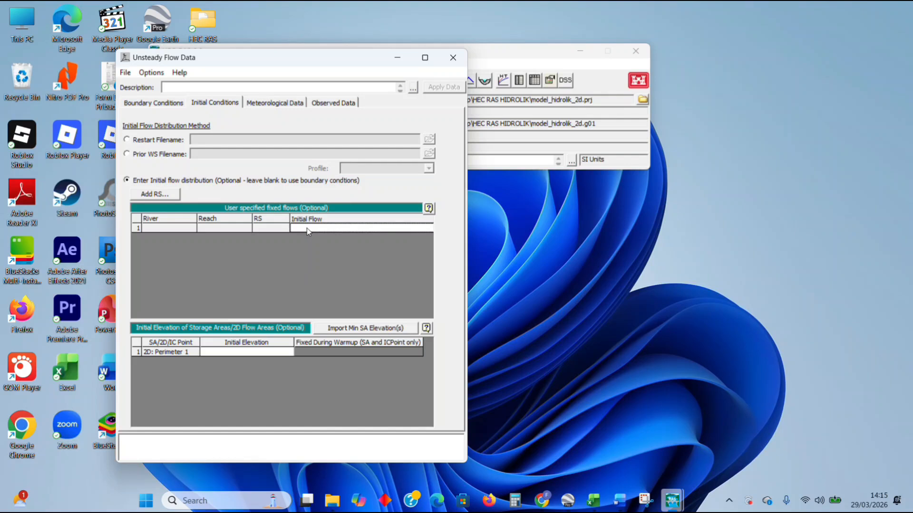
left_click(307, 229)
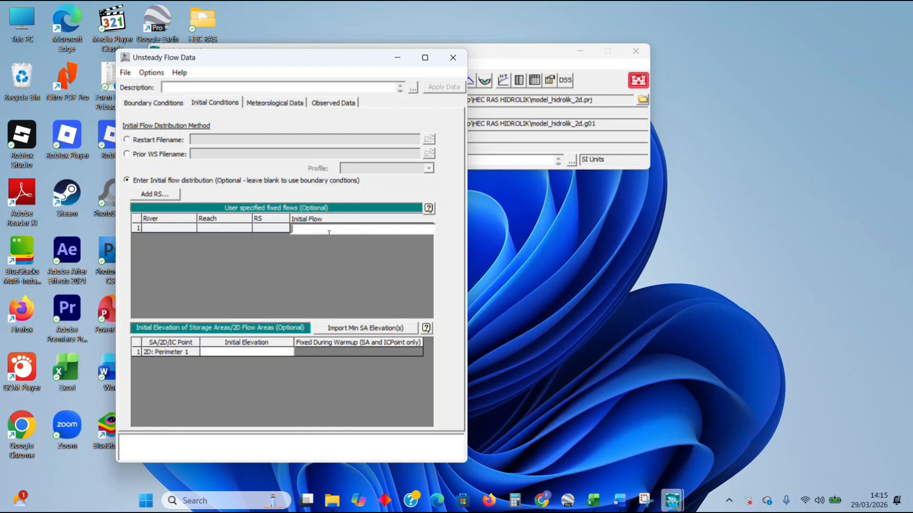
type("50")
Save the unsteady flow data with the title model_hidrolik_2d_unsteady and close its editor.
left_click(127, 73)
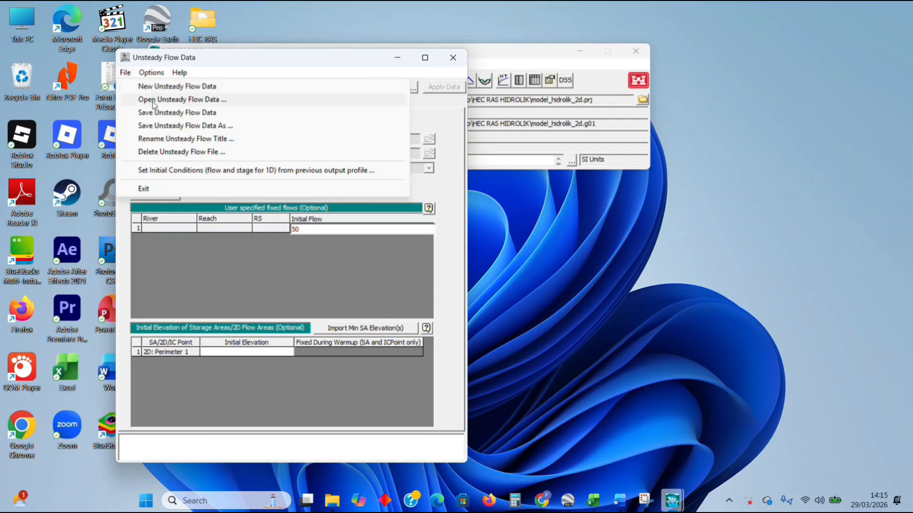
left_click(155, 115)
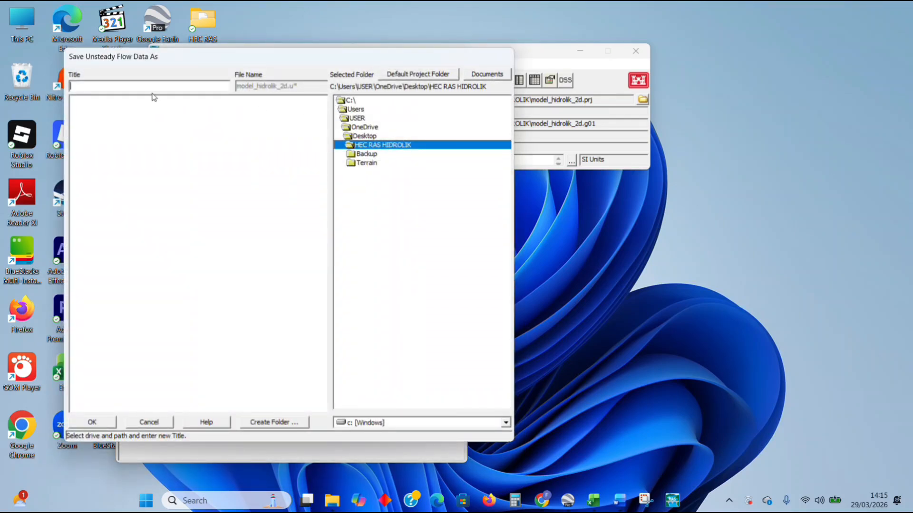
type("mode")
type("l-")
type("hidrolik_2d_unsteady")
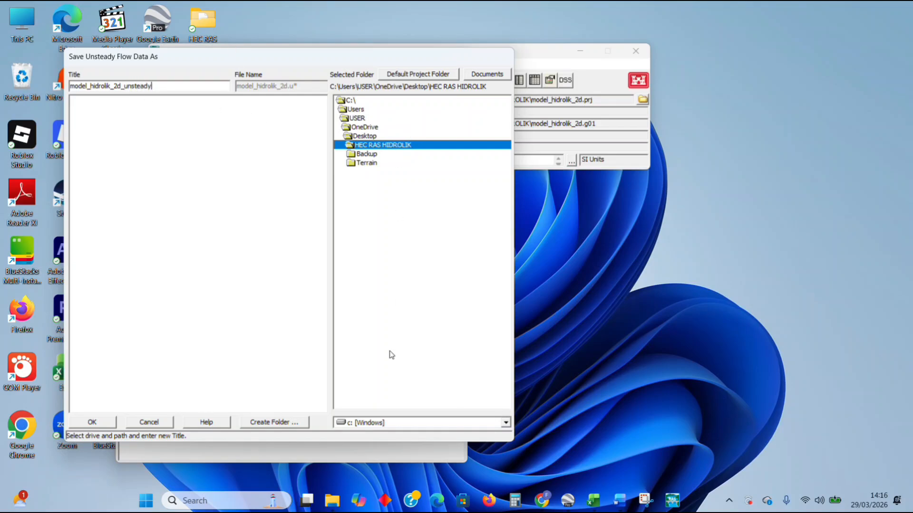
left_click(106, 423)
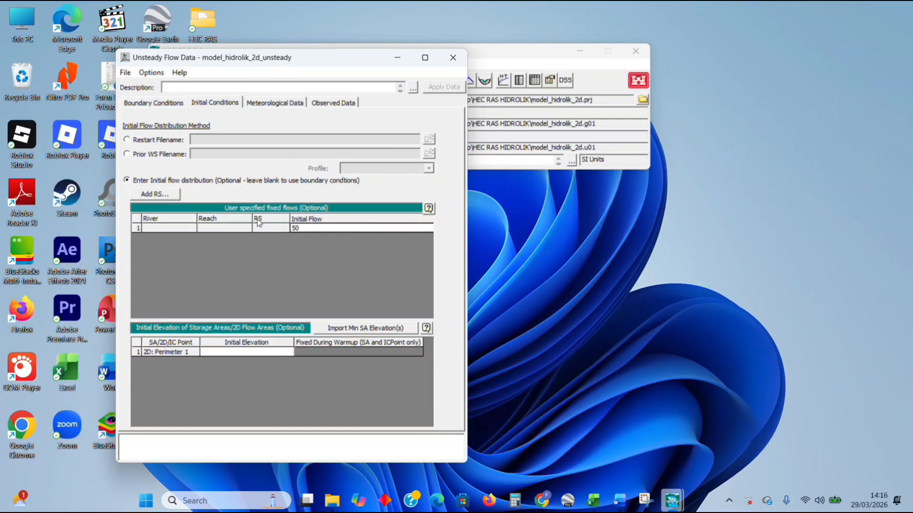
left_click(451, 58)
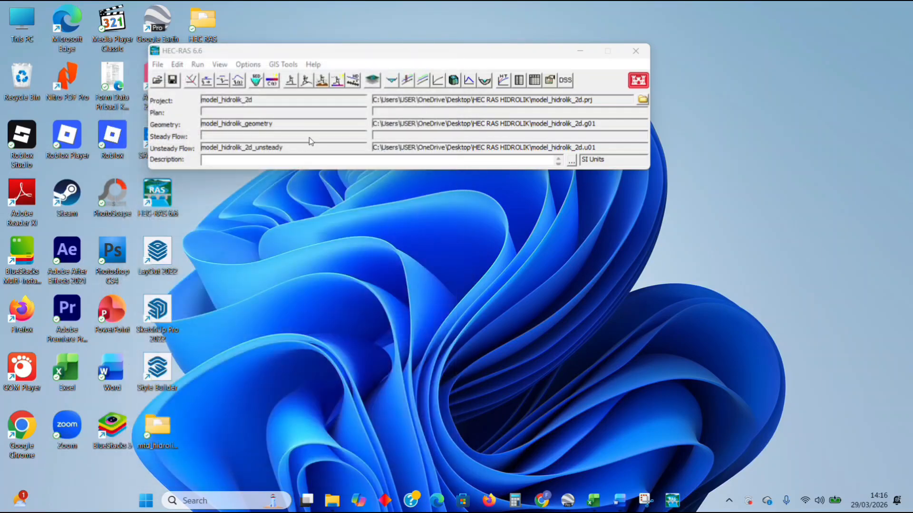
Open the unsteady flow analysis and enable the Geometry Preprocessor, Unsteady Flow Simulation, Post Processor and Floodplain Mapping.
left_click(198, 64)
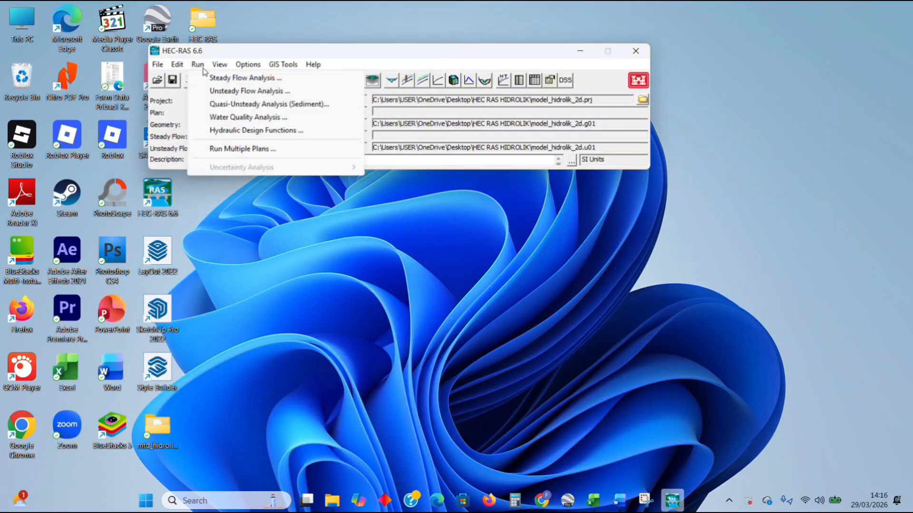
left_click(224, 92)
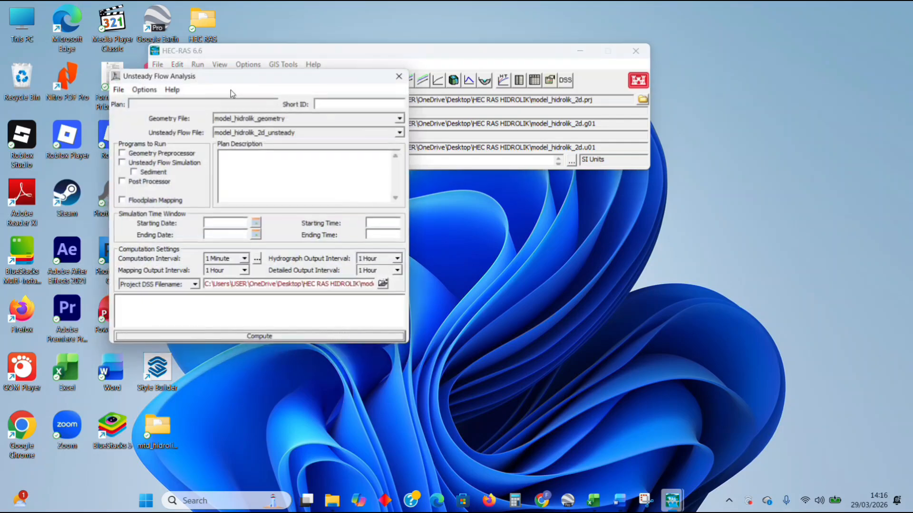
left_click(130, 154)
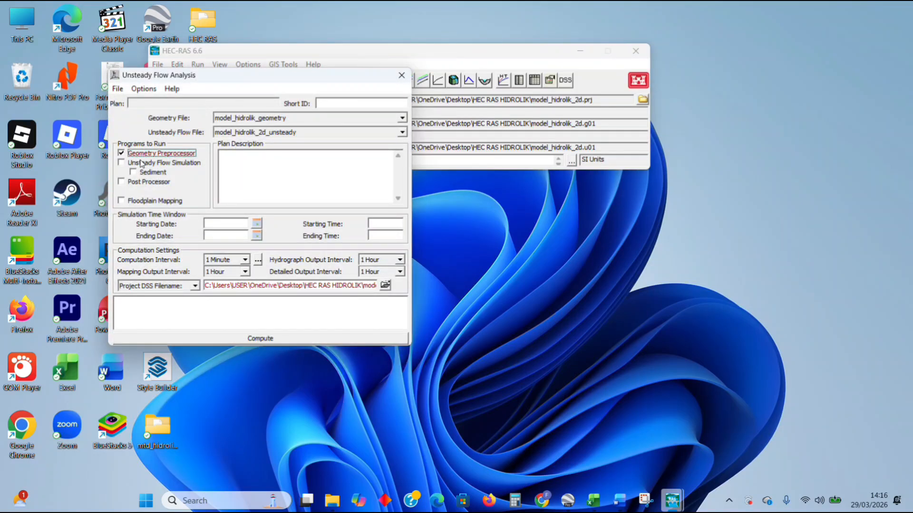
left_click(130, 163)
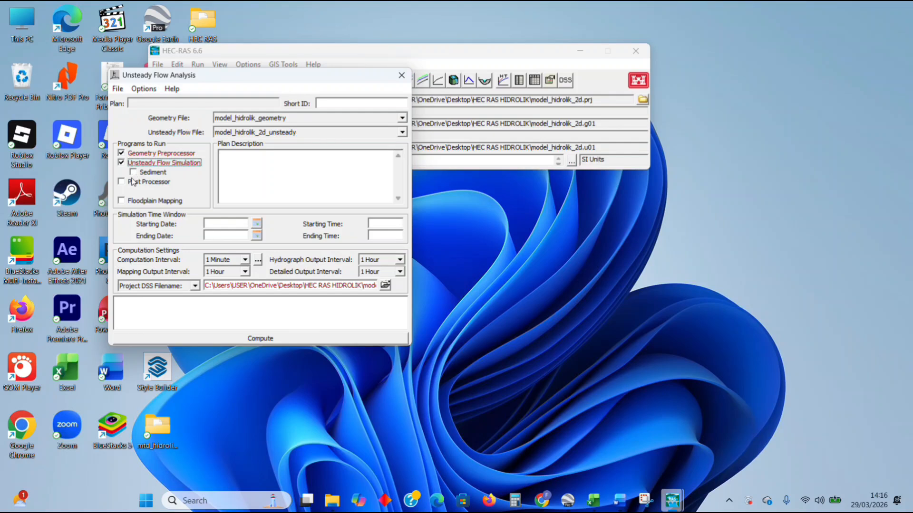
left_click(124, 182)
left_click(124, 202)
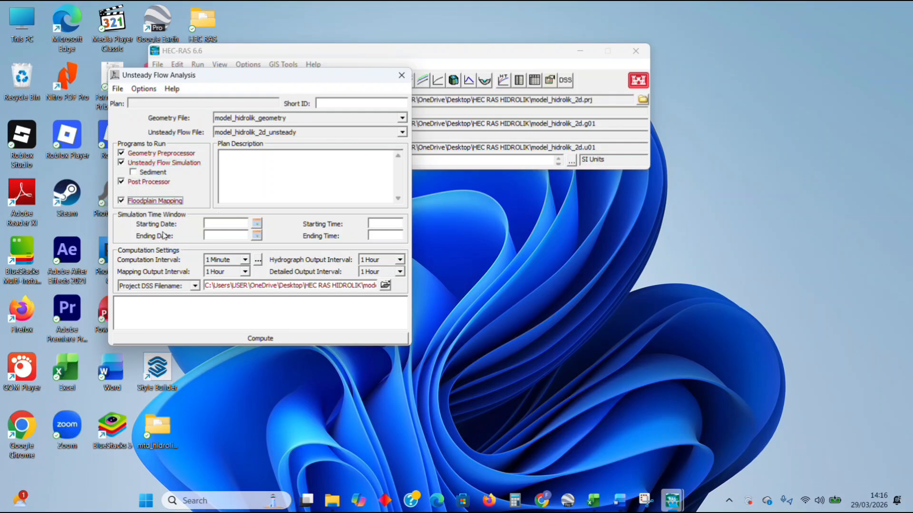
Set the simulation time window to start on 21JAN2025 at 0000.
left_click(215, 224)
type("21")
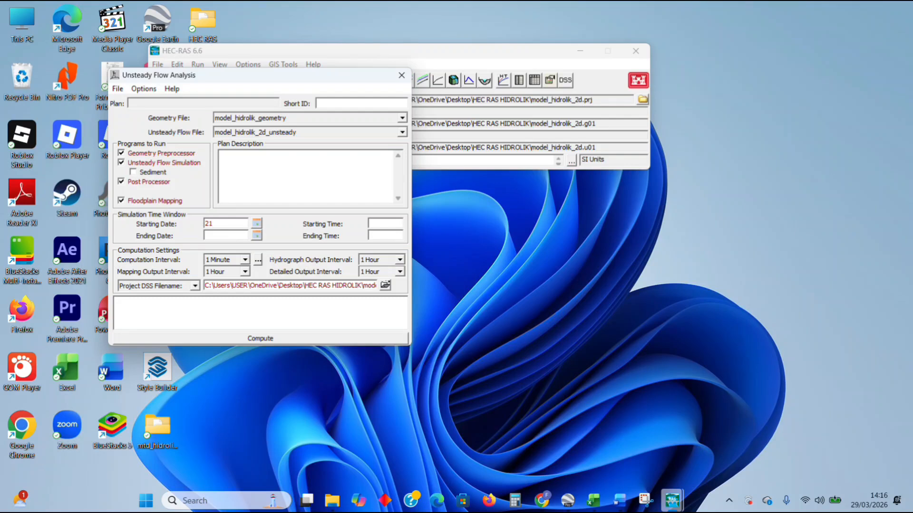
type("JAN2")
type(")")
key("BackSpace")
key("BackSpace")
left_click(386, 226)
type("0000")
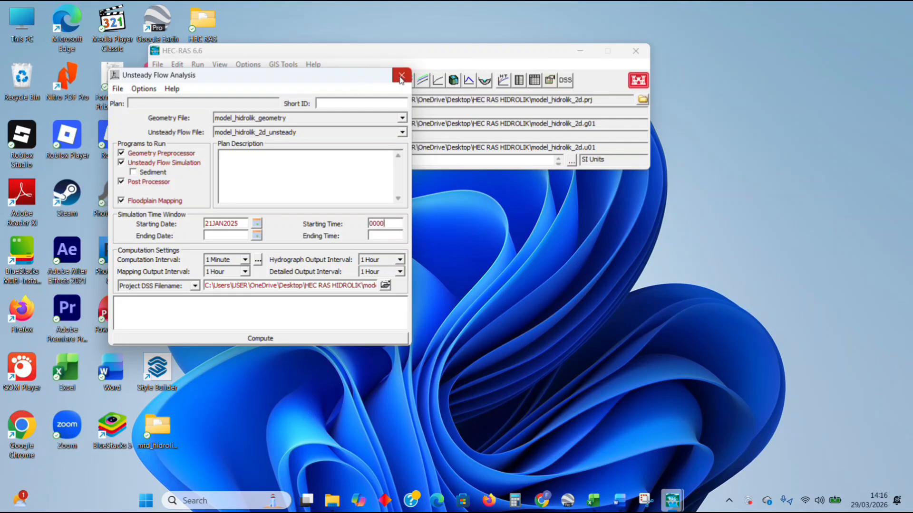
Check the BC Line 1 flow hydrograph in the unsteady flow data for the date and time of its last flow value.
left_click_drag(352, 79, 383, 237)
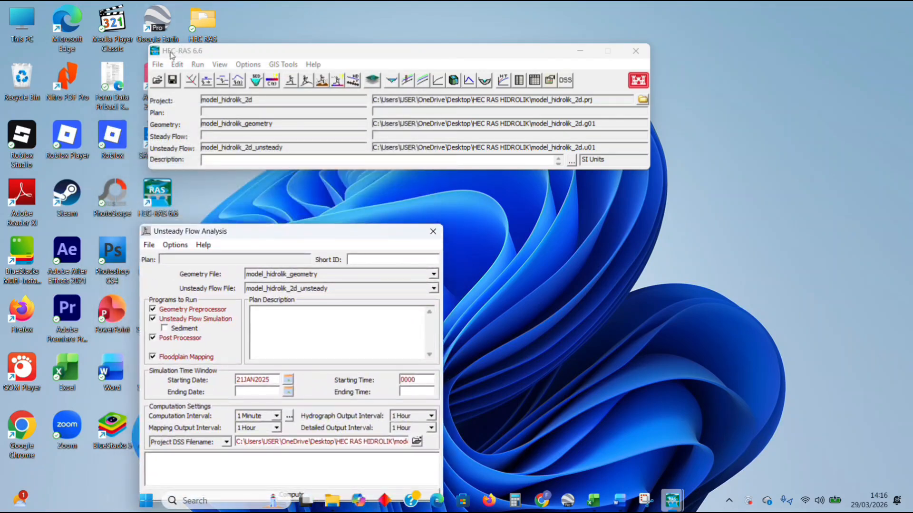
left_click(197, 64)
mouse_move(177, 64)
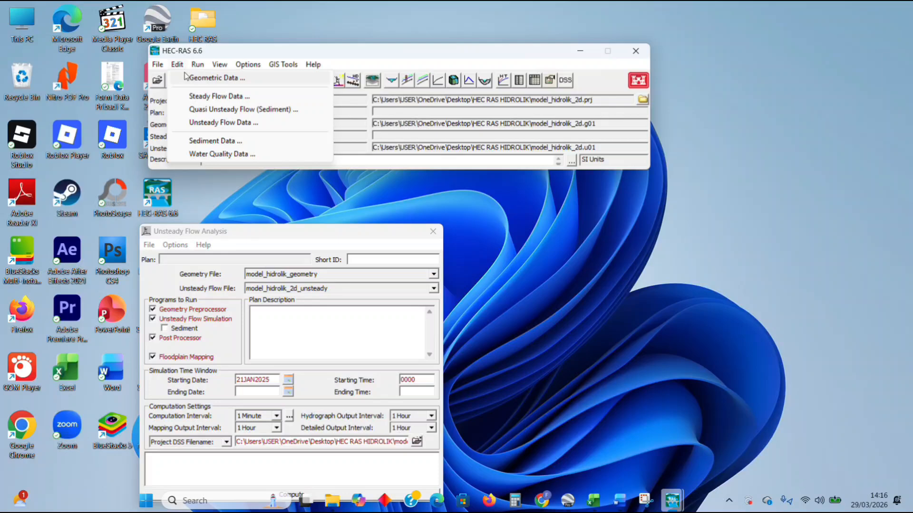
left_click(198, 124)
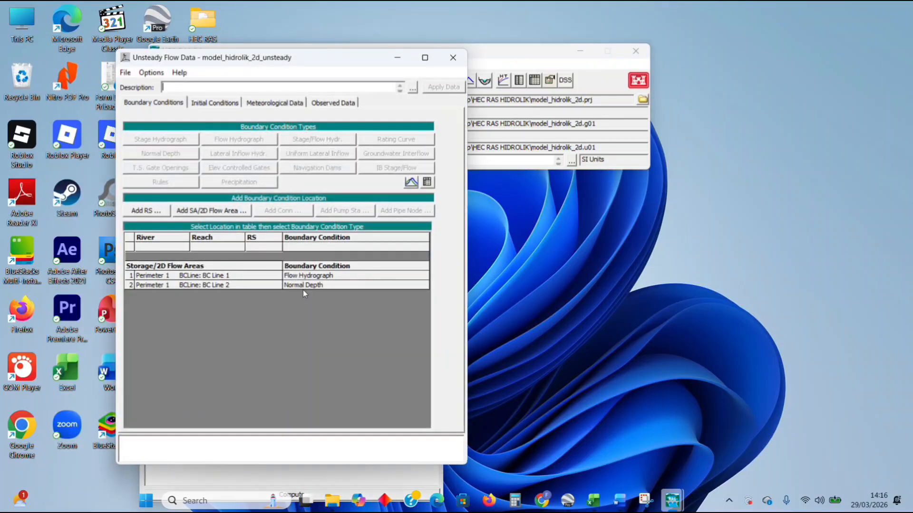
left_click(310, 277)
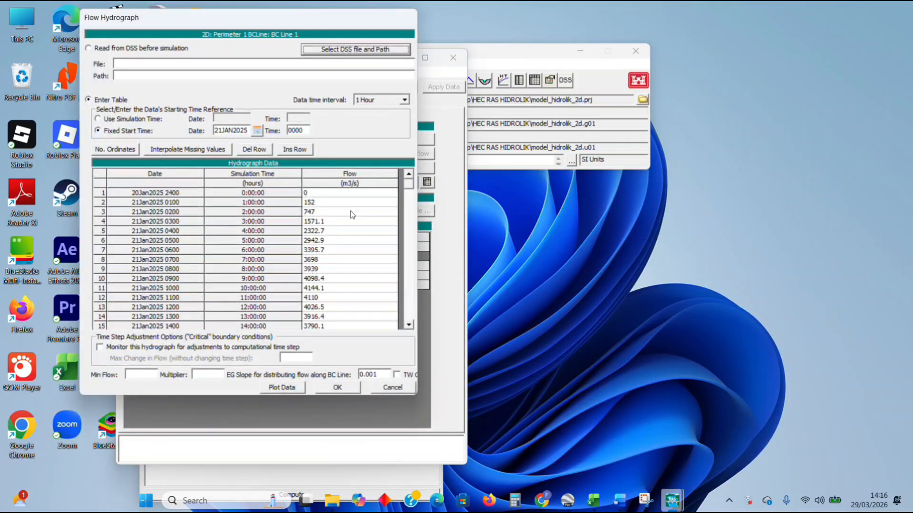
left_click_drag(409, 196, 406, 247)
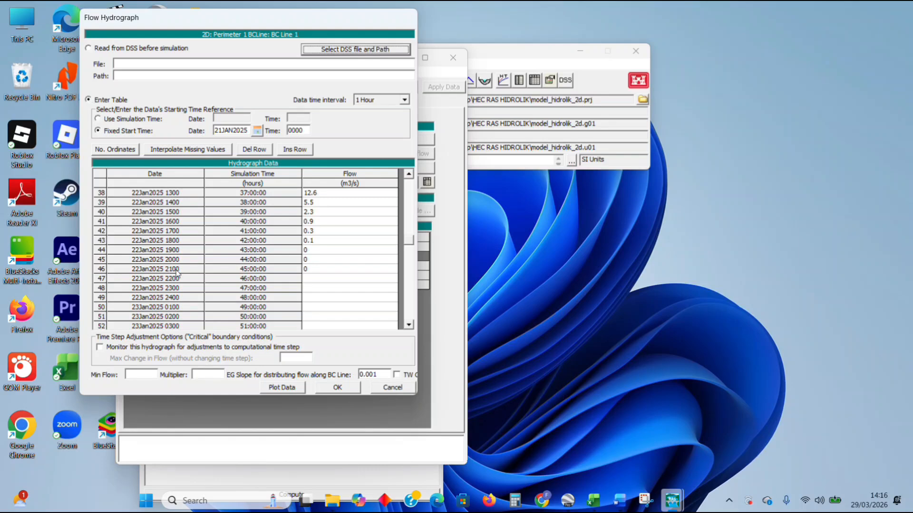
left_click_drag(397, 16, 329, 41)
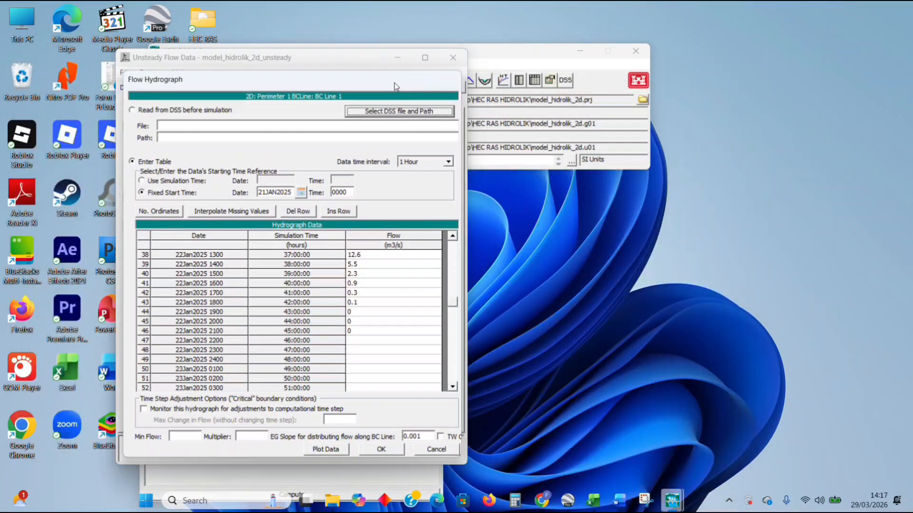
left_click_drag(394, 83, 352, 68)
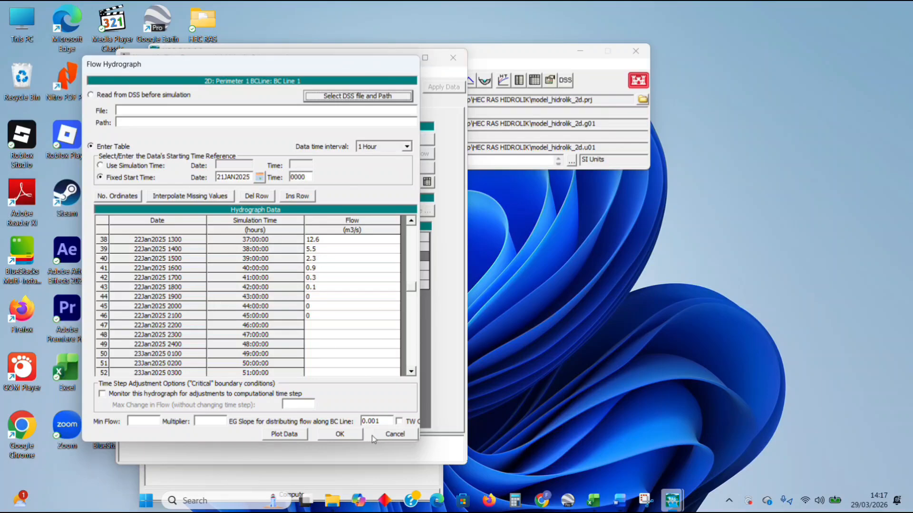
left_click(357, 434)
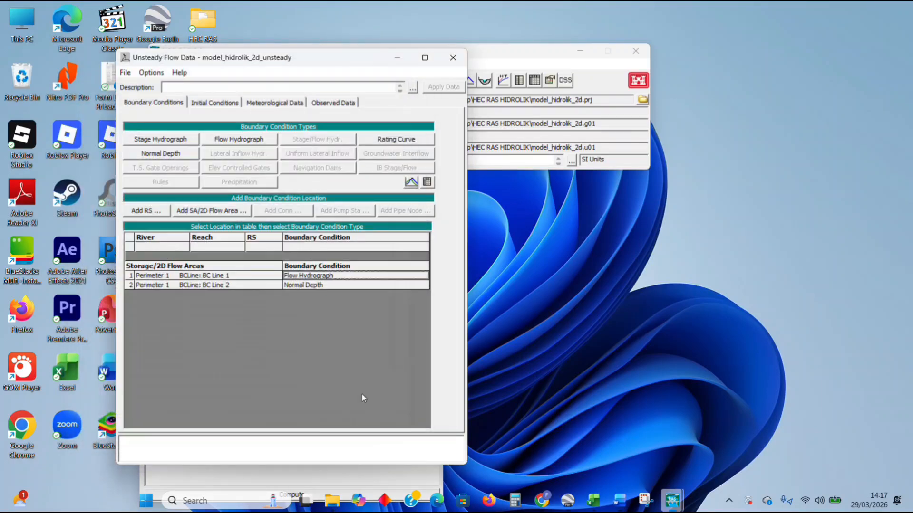
left_click(453, 57)
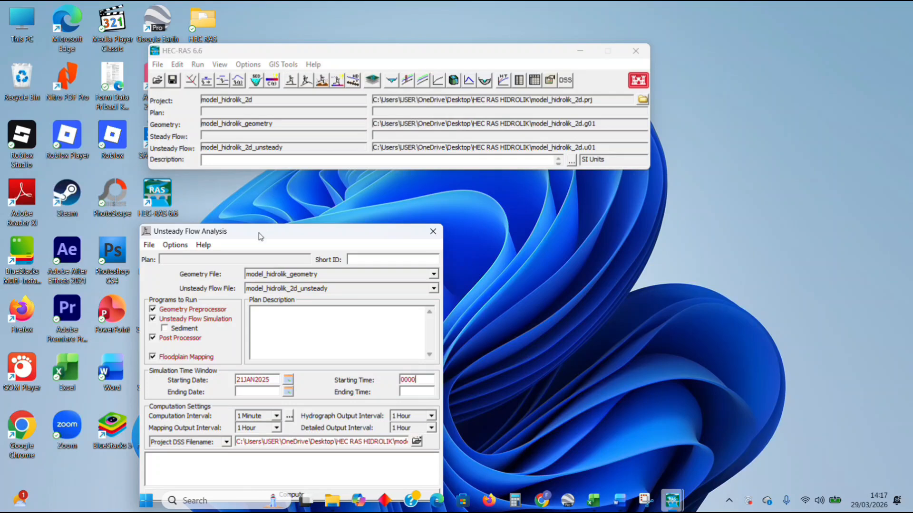
Set the simulation to end on 22JAN2025 at 2100 and compute it as Plan 01.
left_click_drag(261, 230, 270, 70)
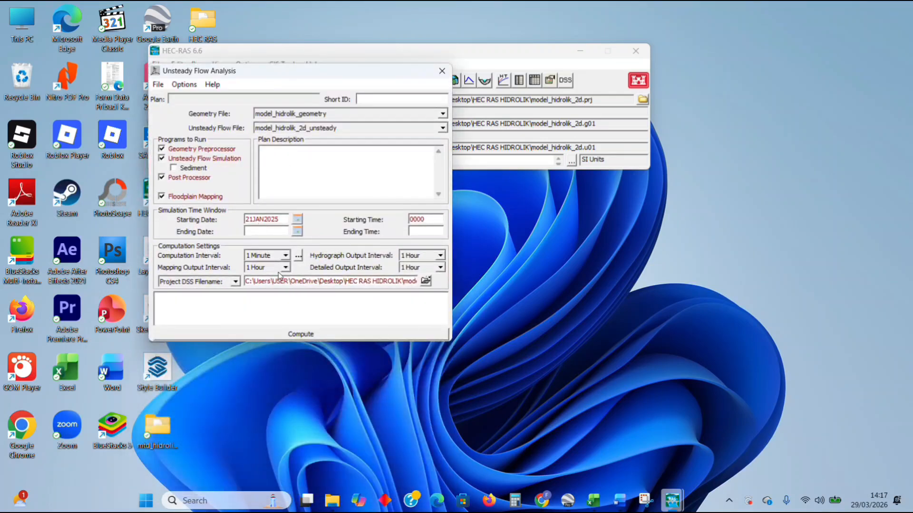
left_click(266, 233)
left_click(280, 335)
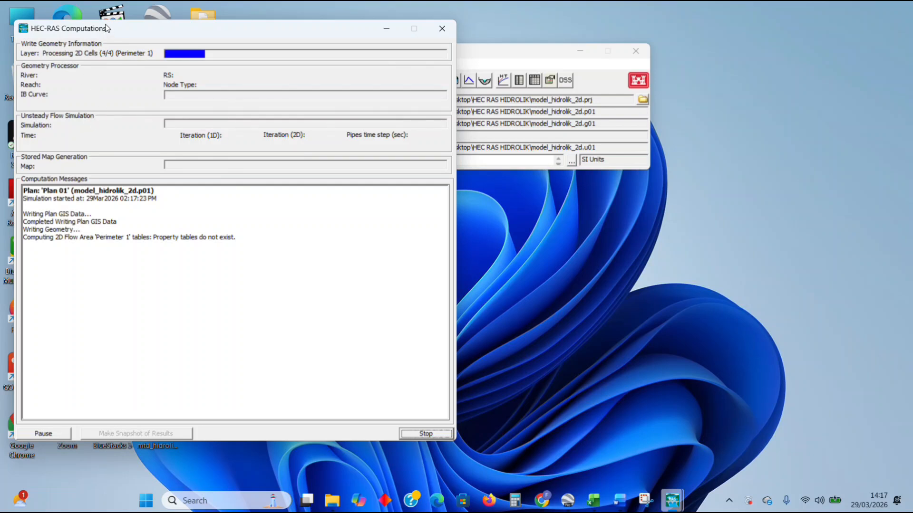
left_click_drag(106, 28, 330, 62)
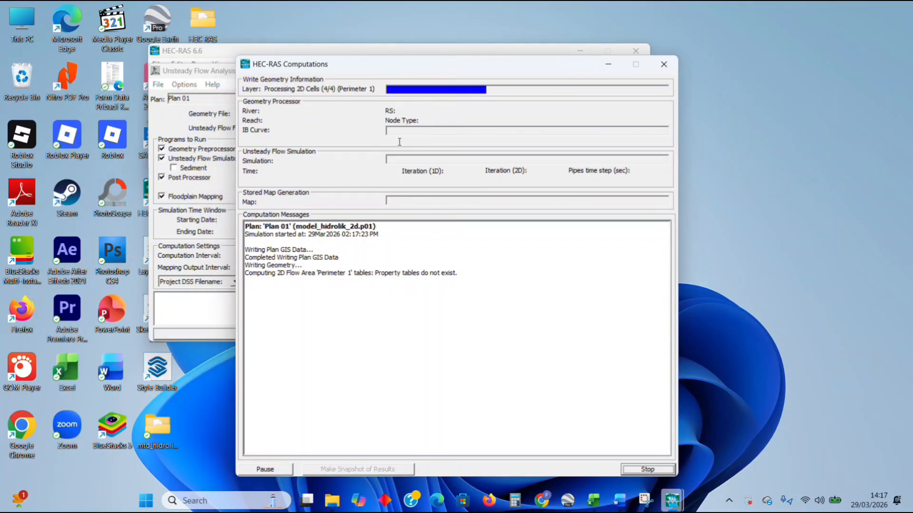
left_click_drag(360, 70, 310, 60)
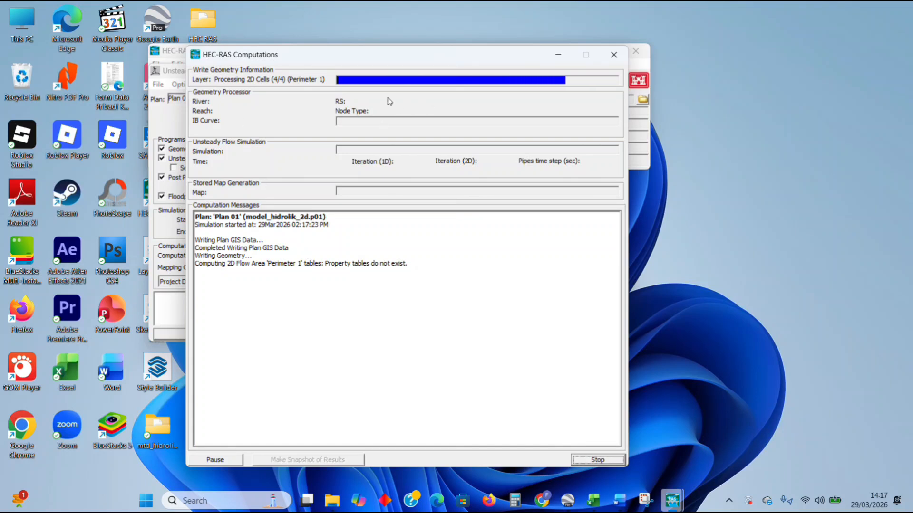
left_click_drag(307, 61, 562, 27)
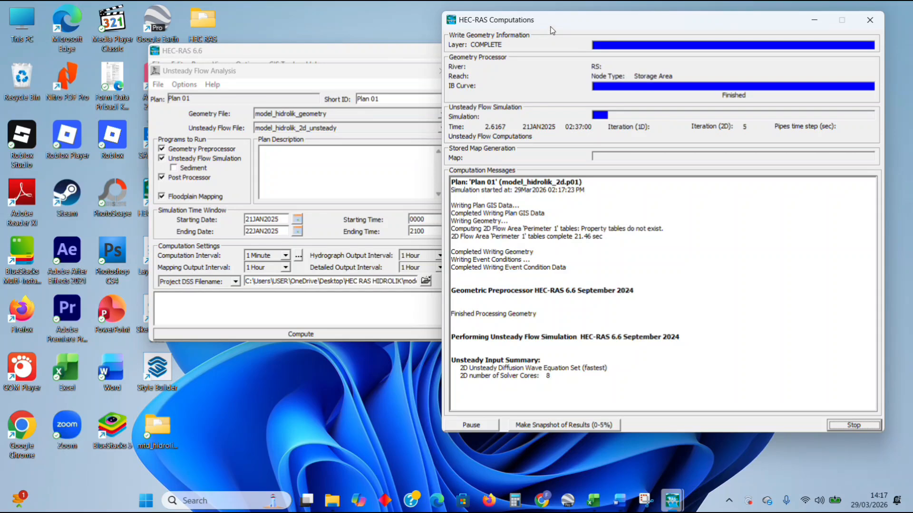
left_click_drag(548, 21, 181, 67)
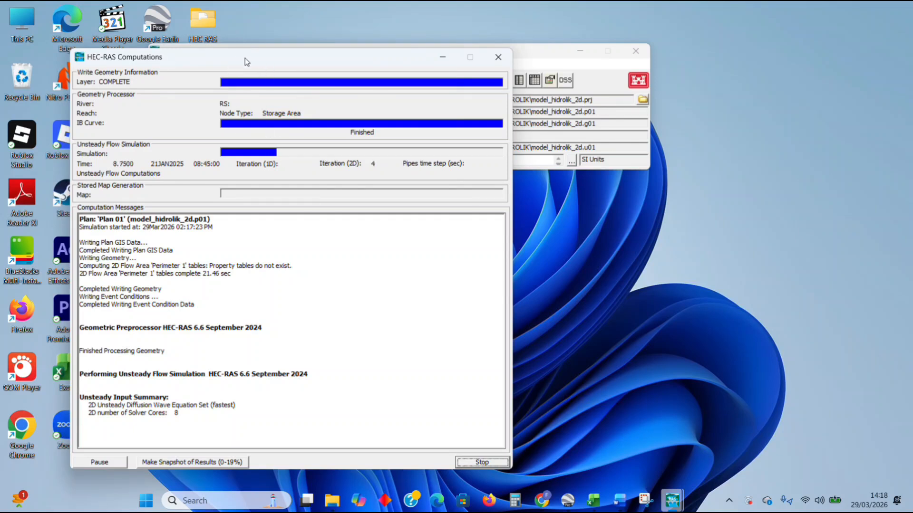
mouse_move(245, 58)
left_mouse_down()
mouse_move(253, 57)
mouse_move(237, 50)
left_mouse_up()
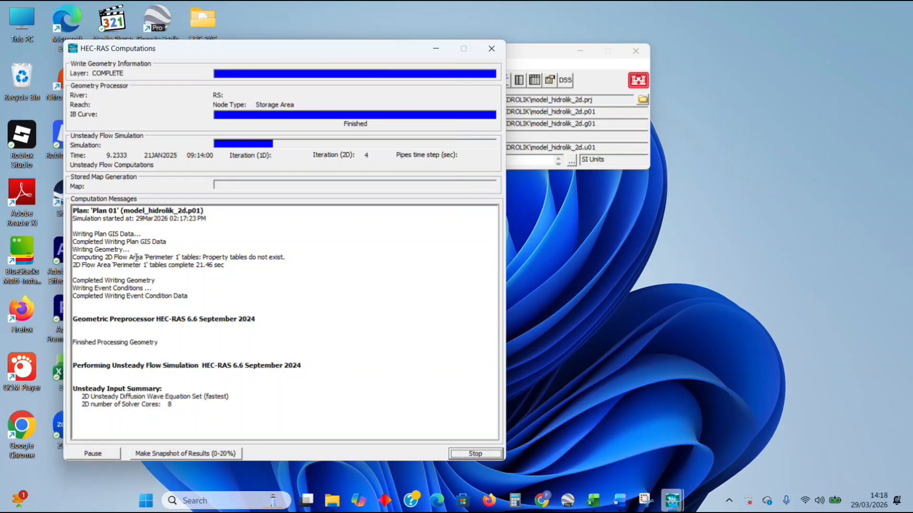
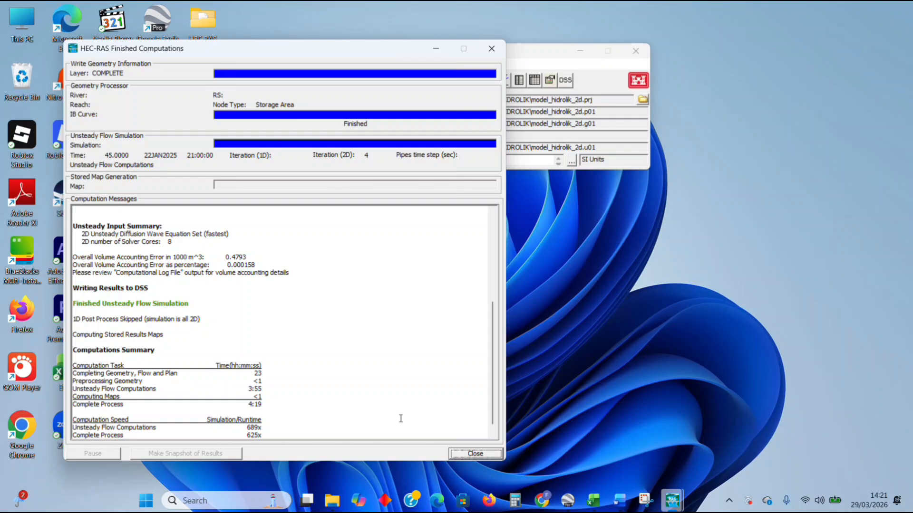
Close the computation and unsteady flow analysis windows and open the model in RAS Mapper.
left_click(463, 455)
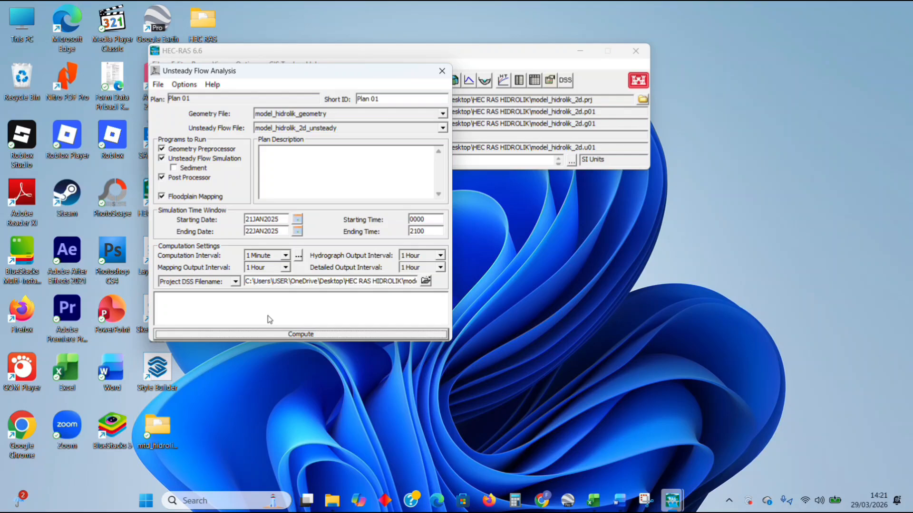
left_click_drag(340, 75, 346, 136)
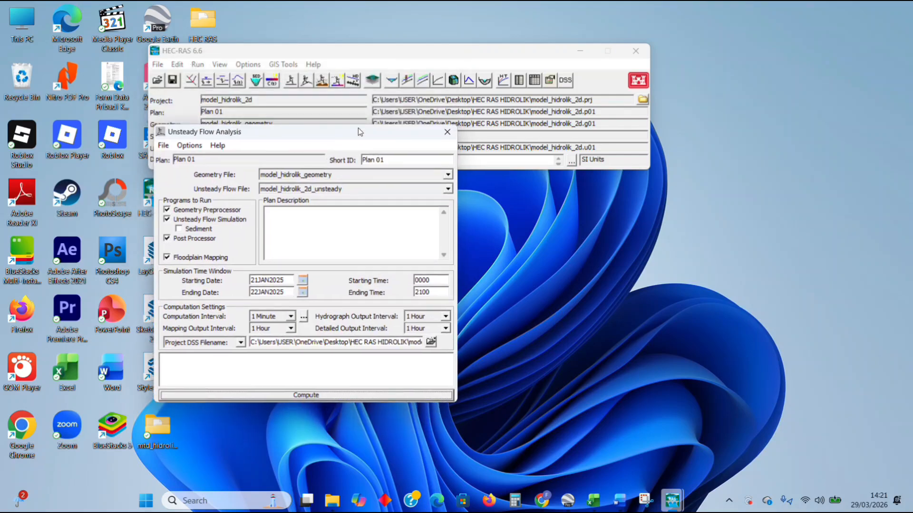
left_click(447, 131)
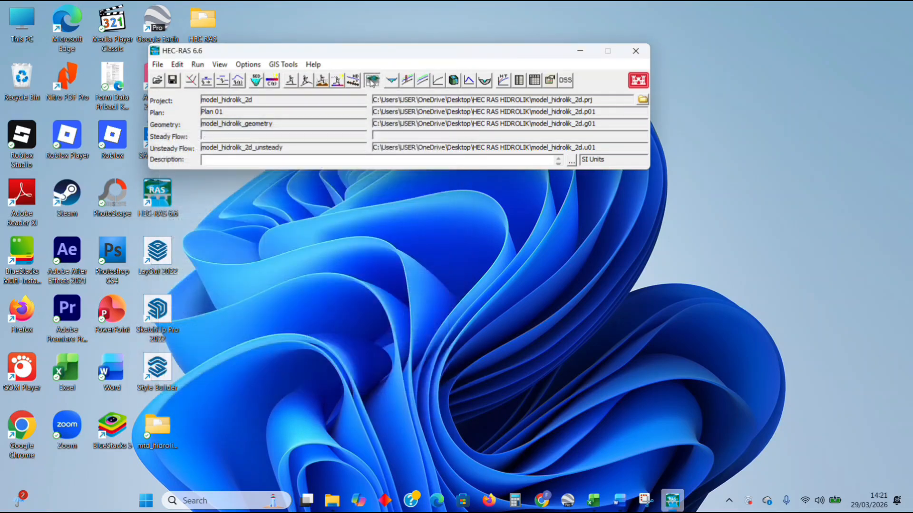
left_click(372, 81)
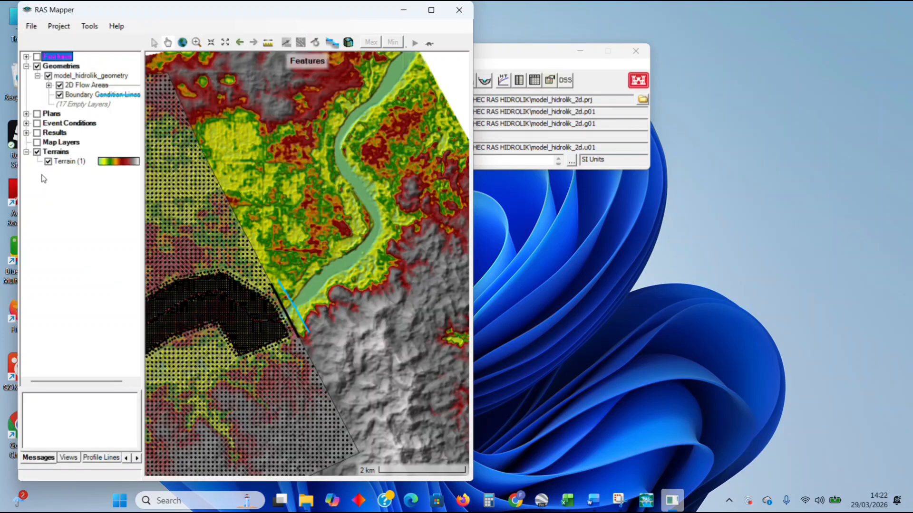
scroll(285, 254, "down", 3)
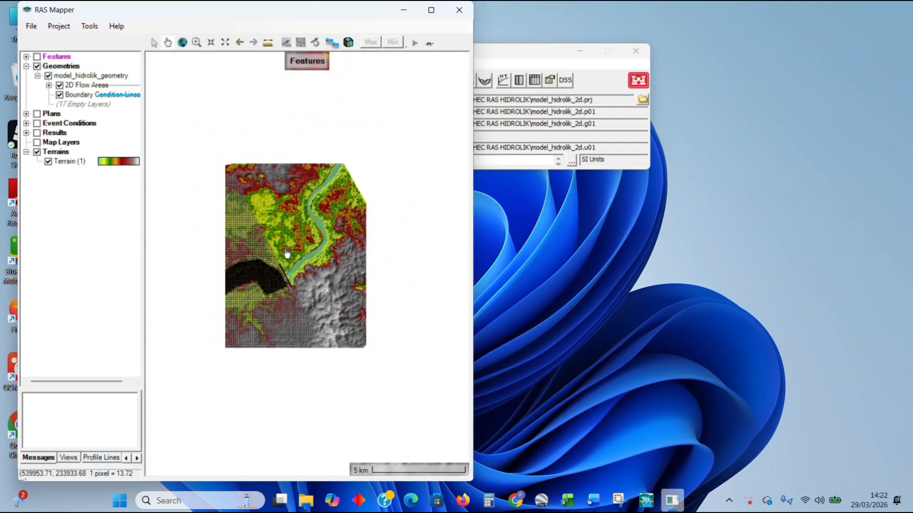
left_click_drag(299, 244, 402, 228)
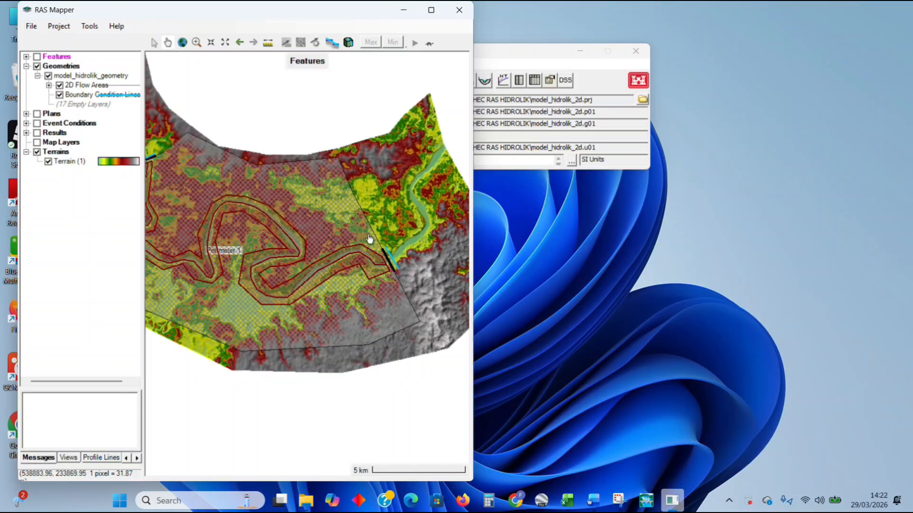
left_click_drag(273, 261, 306, 264)
left_click_drag(228, 238, 266, 233)
scroll(266, 233, "down", 2)
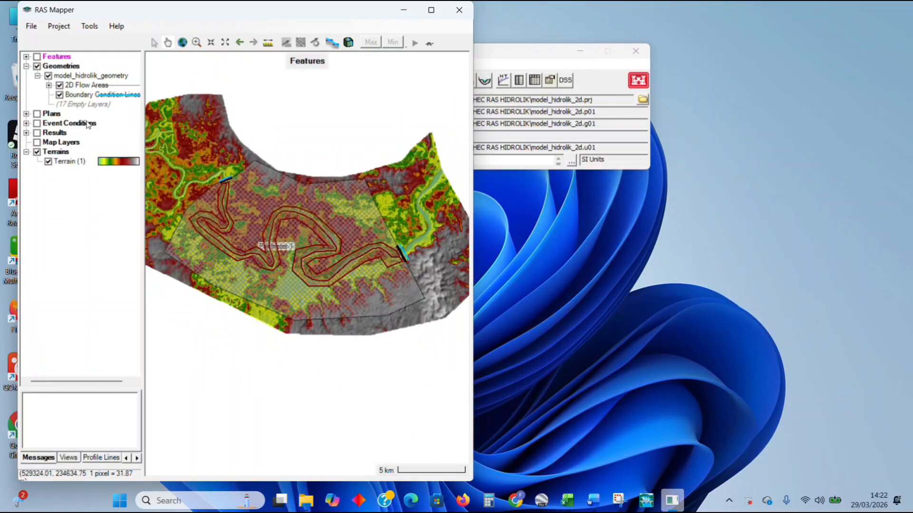
Display the Plan 01 depth results over the terrain and animate them through the simulation period.
left_click(51, 132)
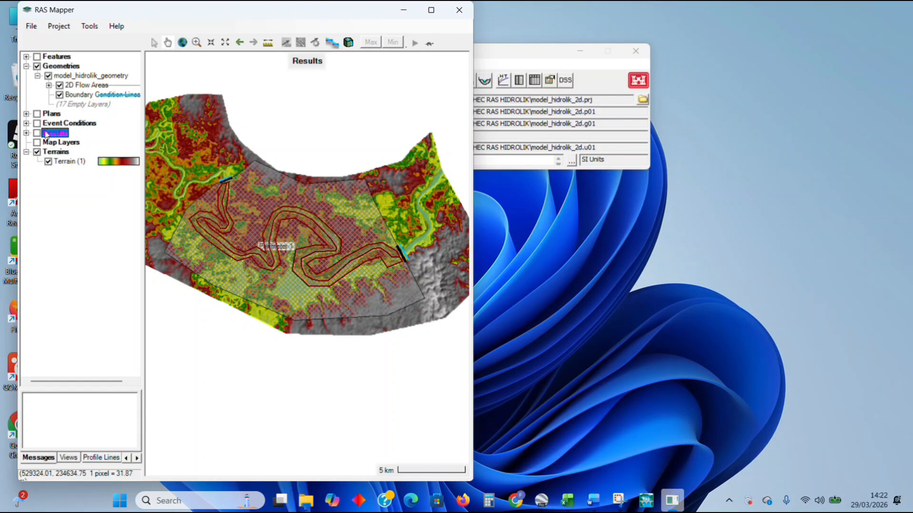
left_click(76, 123)
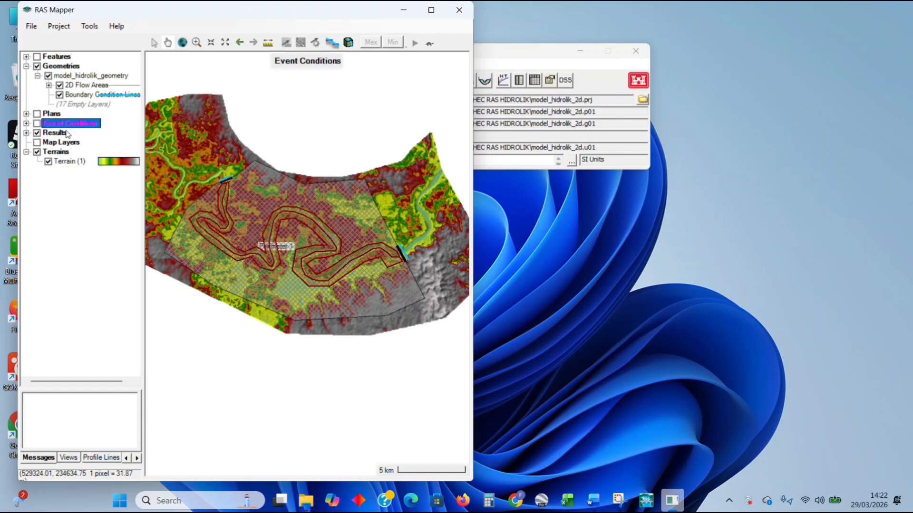
double_click(64, 133)
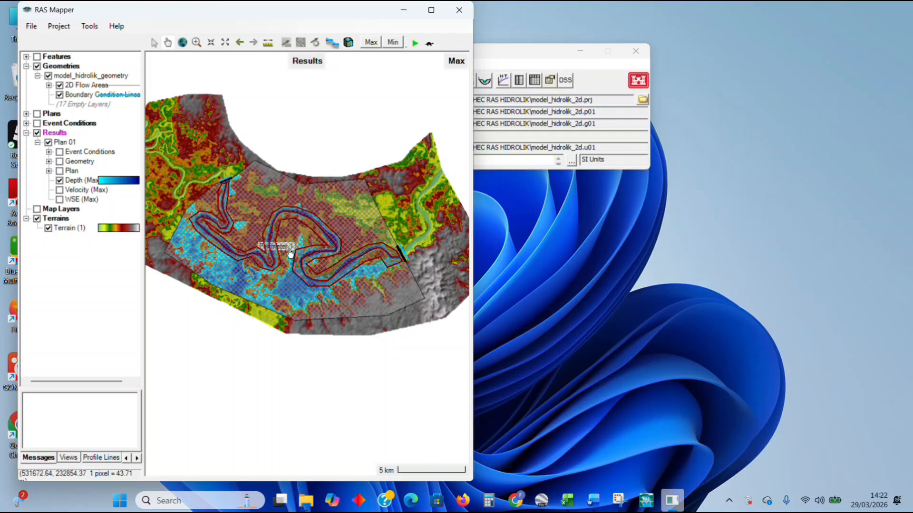
scroll(290, 257, "up", 1)
scroll(290, 256, "down", 1)
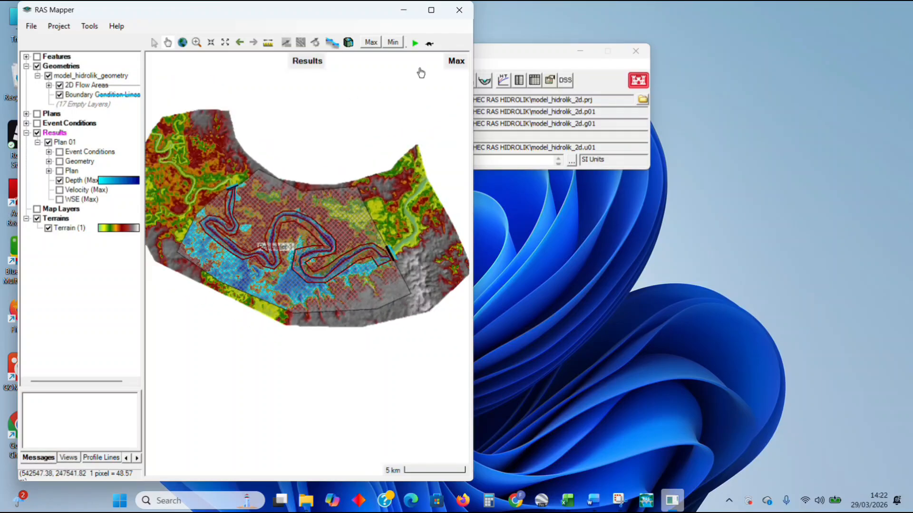
left_click(415, 43)
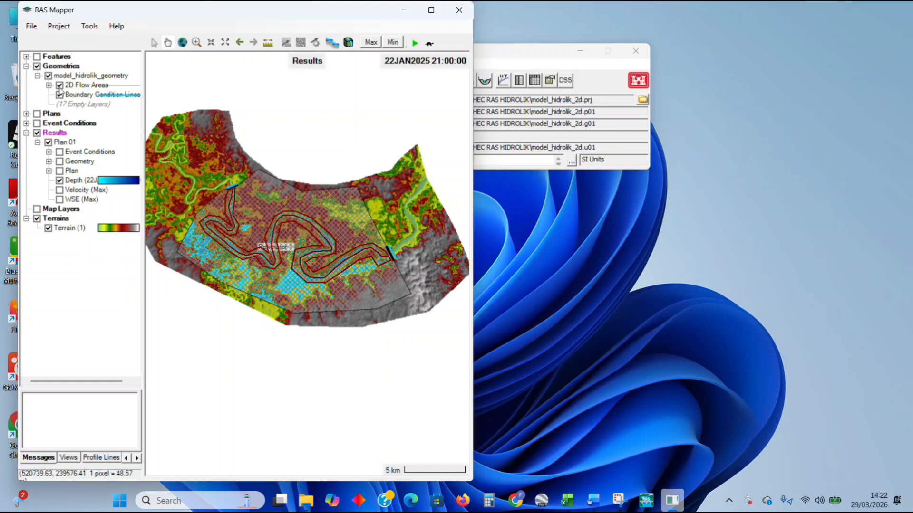
Hide the 2D Flow Areas layer and display the maximum values of the Plan 01 Depth layer.
left_click(60, 86)
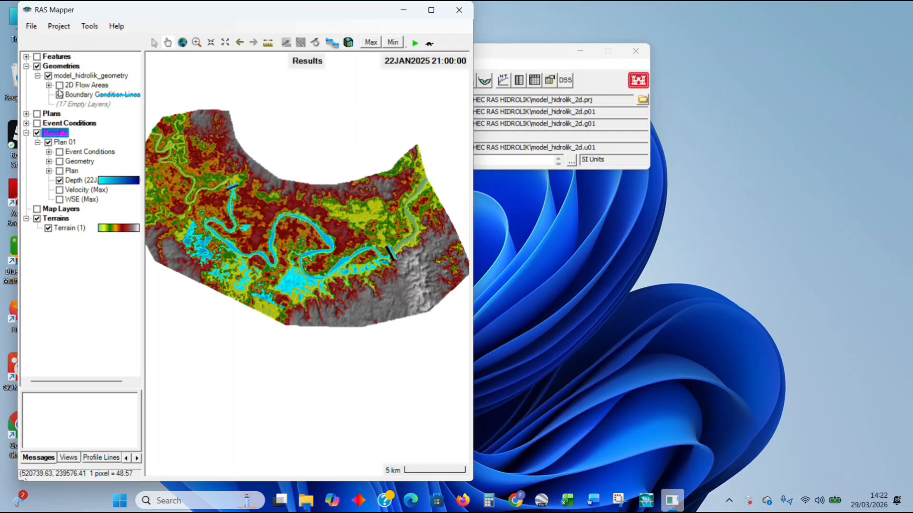
left_click(59, 180)
left_click(60, 180)
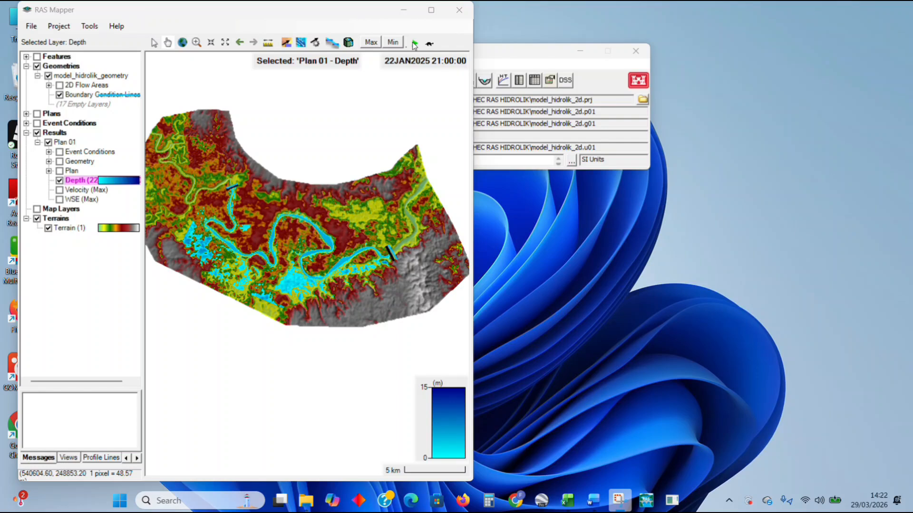
left_click(371, 43)
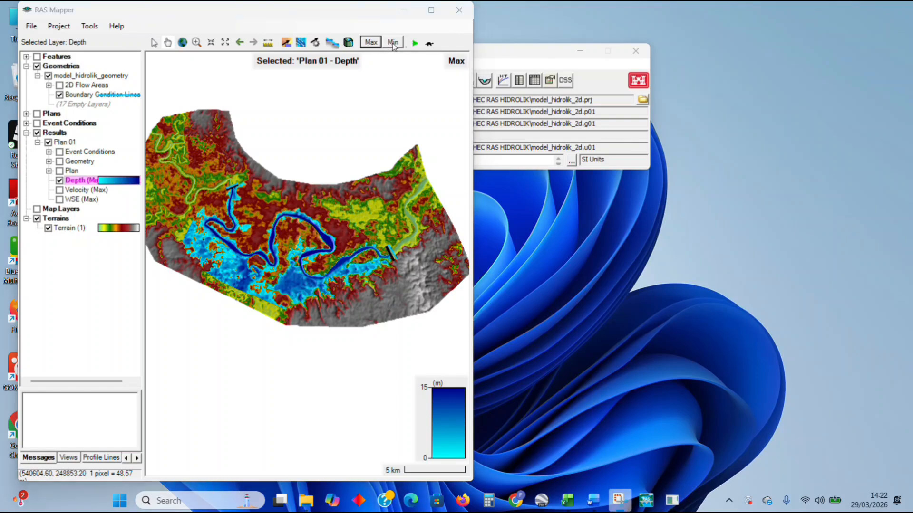
left_click_drag(305, 14, 331, 79)
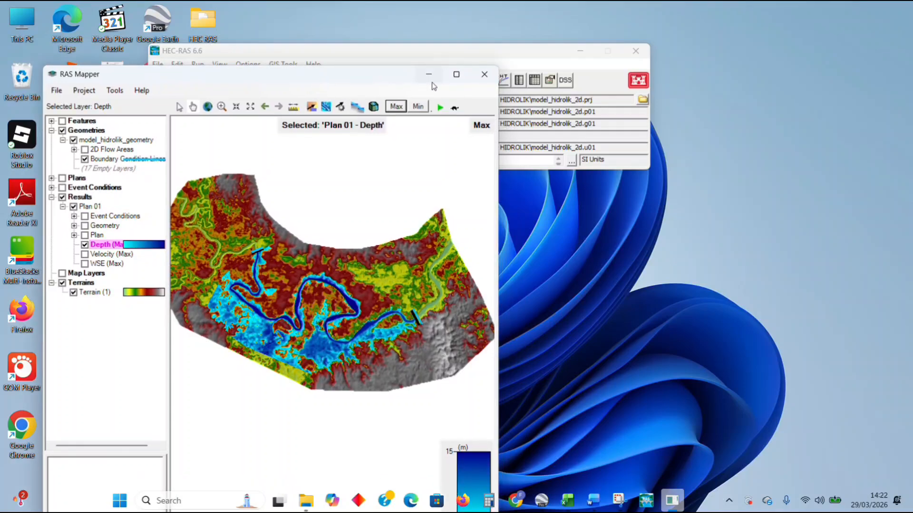
Maximize the RAS Mapper window and animate the Plan 01 depth results from 21JAN2025 00:00 to 22JAN2025 21:00.
left_click(454, 76)
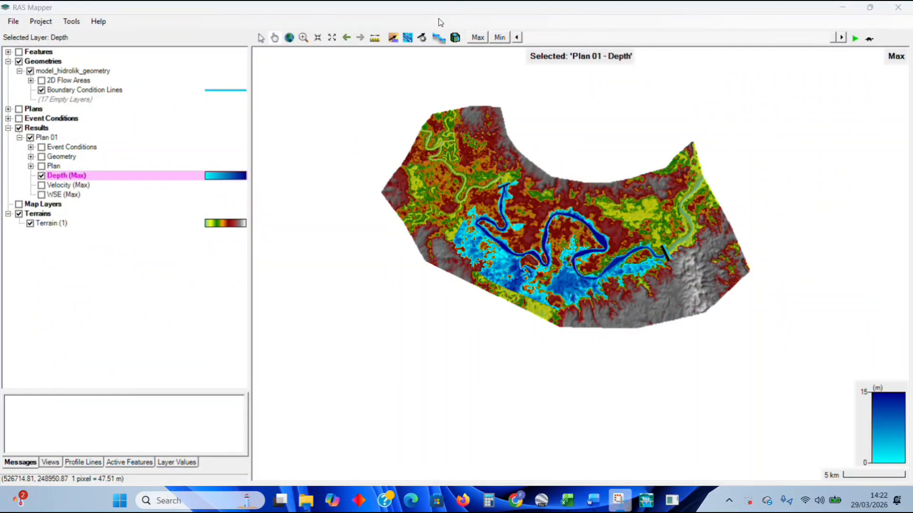
left_click(829, 37)
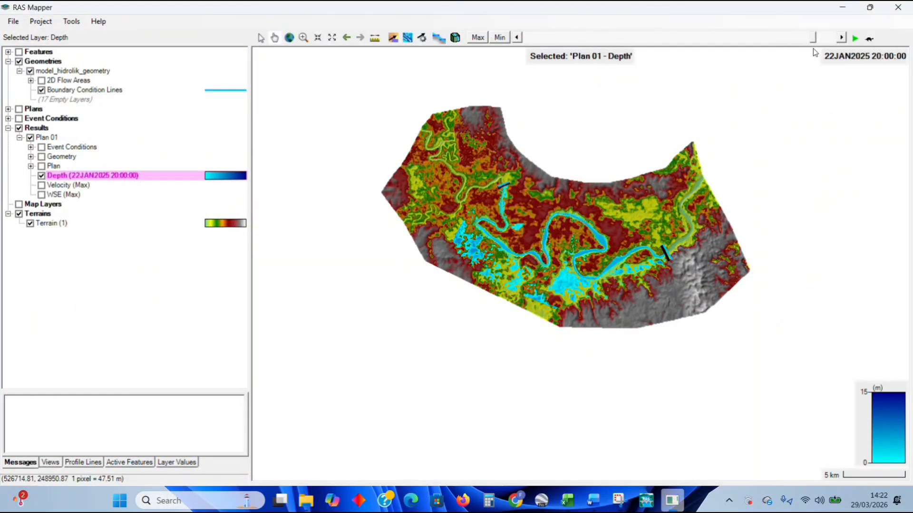
left_click(855, 38)
left_click(857, 42)
left_click_drag(834, 38, 495, 80)
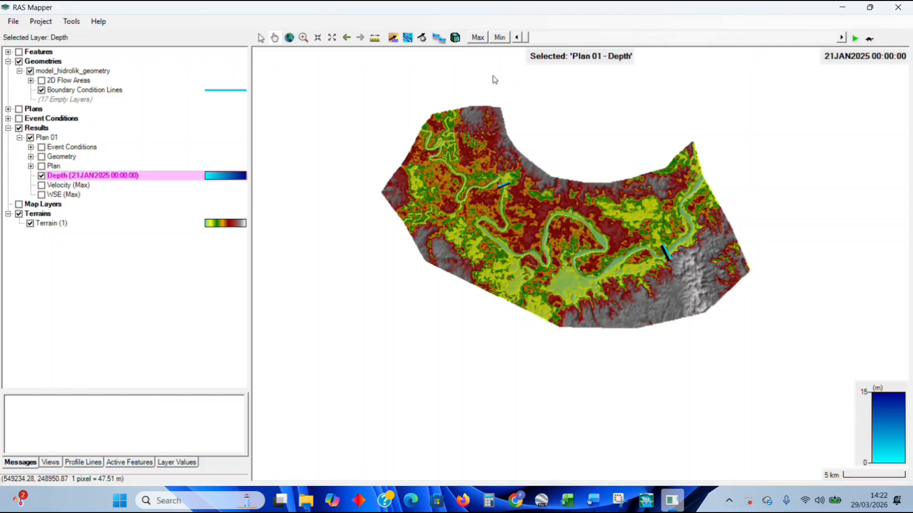
left_click(855, 39)
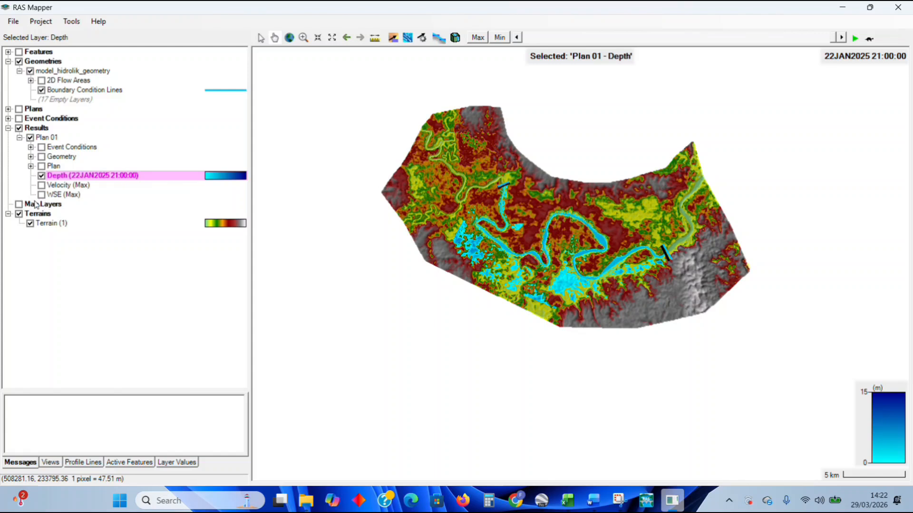
Turn on Map Layers and add Google Satellite web imagery as a background layer.
left_click(19, 204)
left_click(44, 205)
right_click(44, 205)
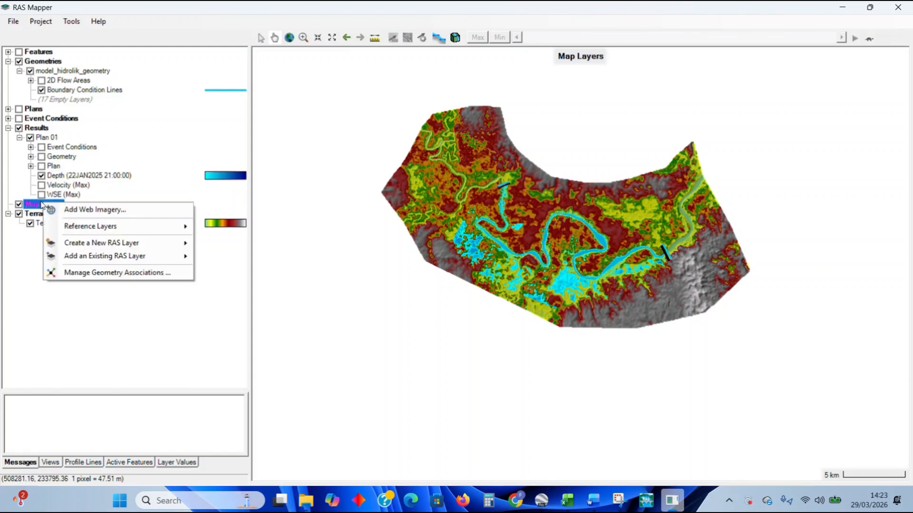
left_click(71, 209)
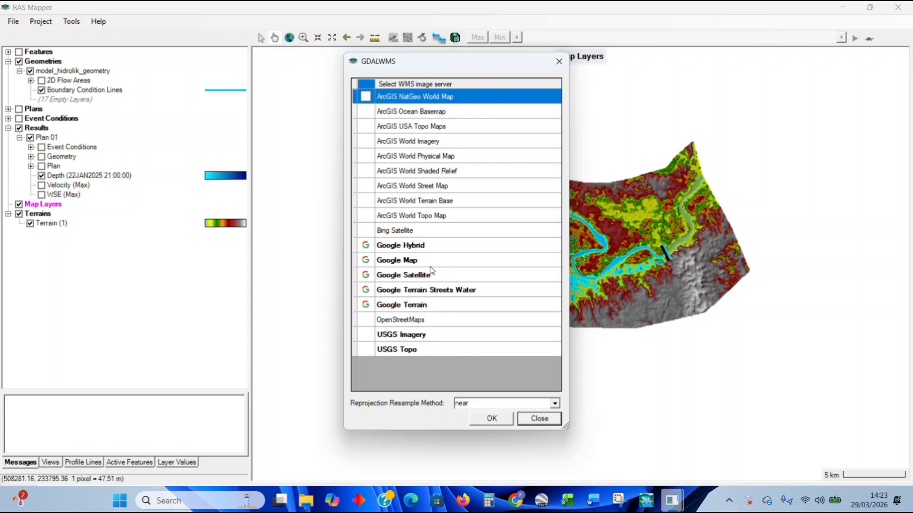
left_click(433, 275)
left_click(492, 419)
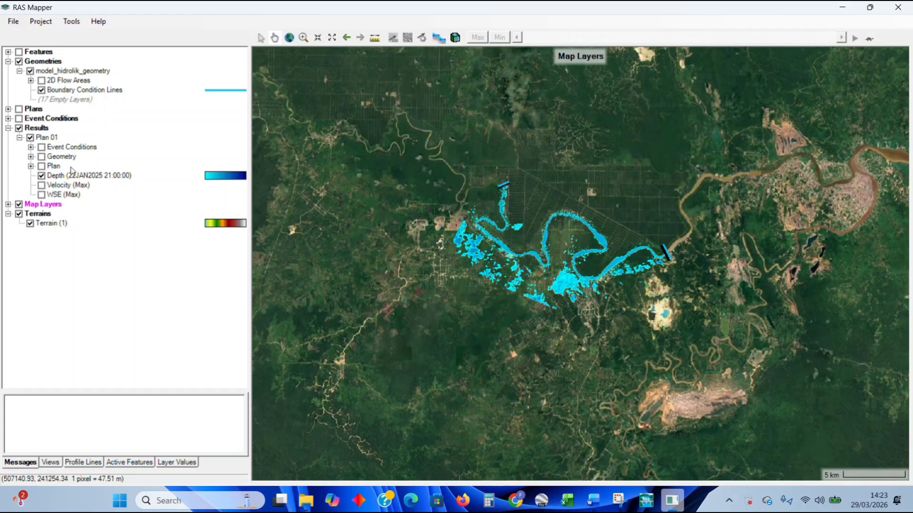
Replay the Plan 01 depth animation over the satellite imagery through to 22JAN2025 21:00.
left_click(72, 175)
left_click_drag(838, 37, 525, 38)
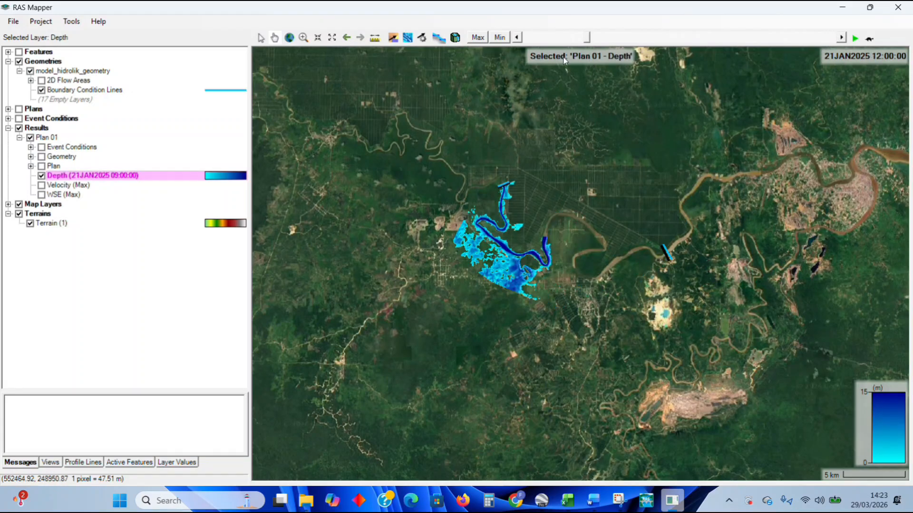
left_click(855, 39)
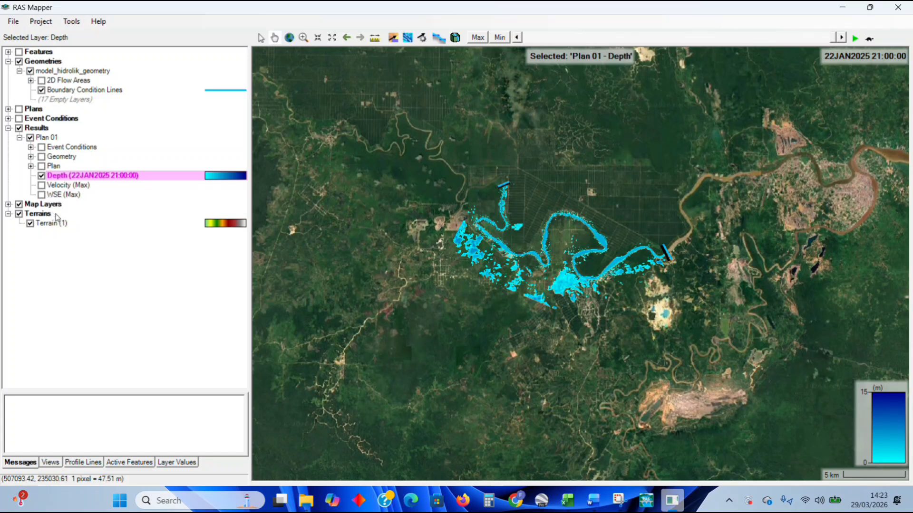
Display the Plan 01 maximum Velocity layer, examine velocities along the river bends and floodplain, and hide the layer again.
left_click(41, 185)
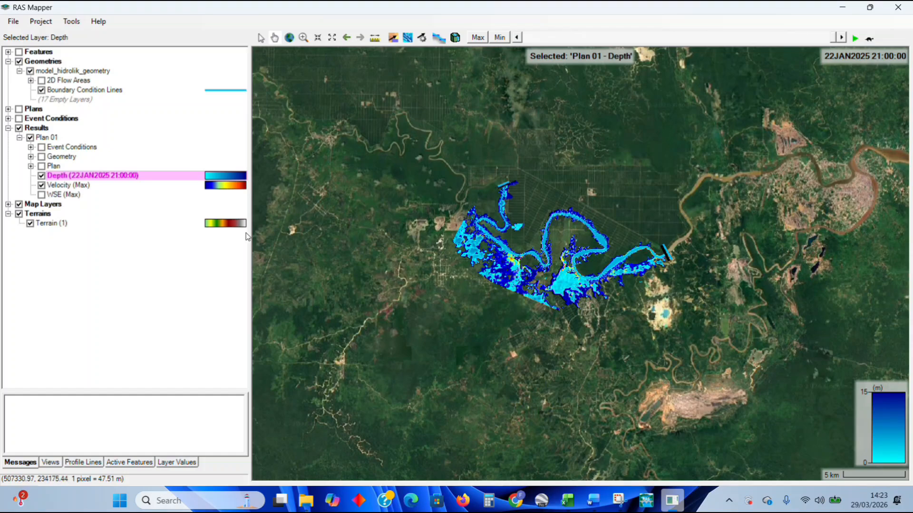
left_click(116, 185)
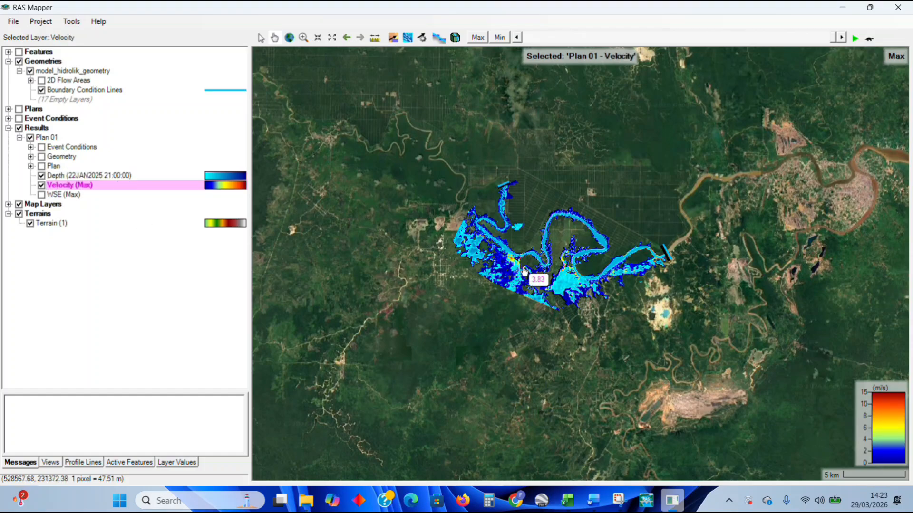
scroll(600, 268, "up", 2)
scroll(569, 297, "up", 1)
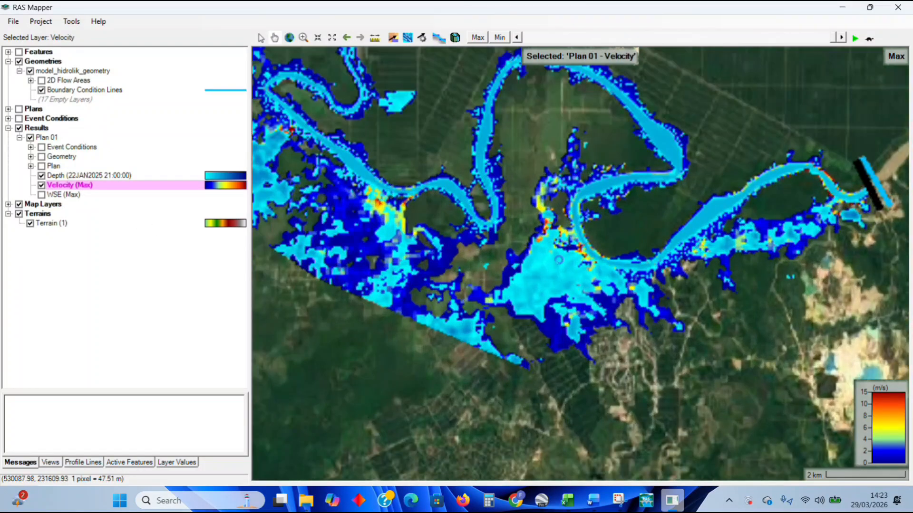
scroll(391, 247, "up", 1)
scroll(393, 241, "up", 1)
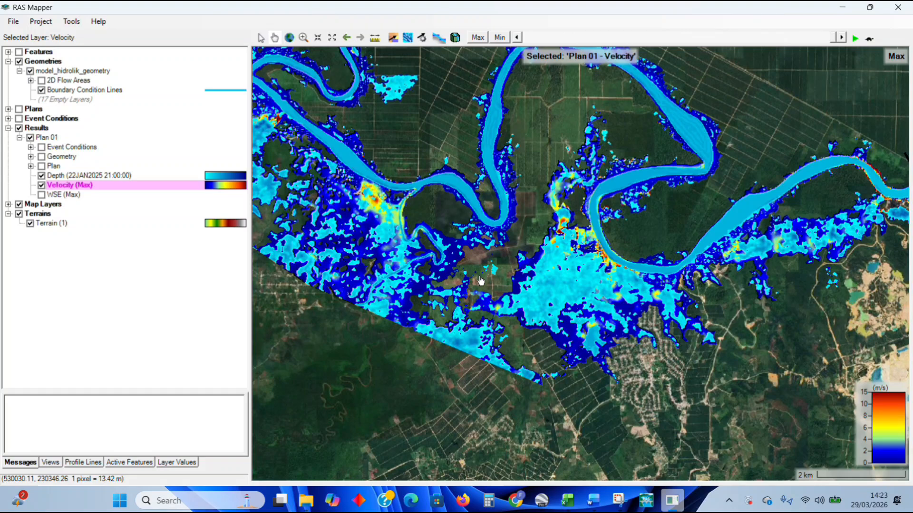
scroll(389, 202, "up", 2)
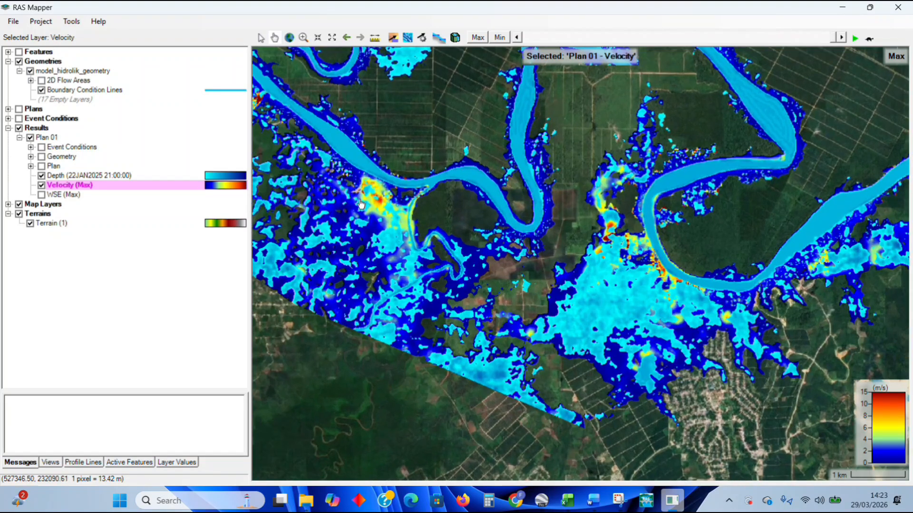
scroll(389, 202, "up", 2)
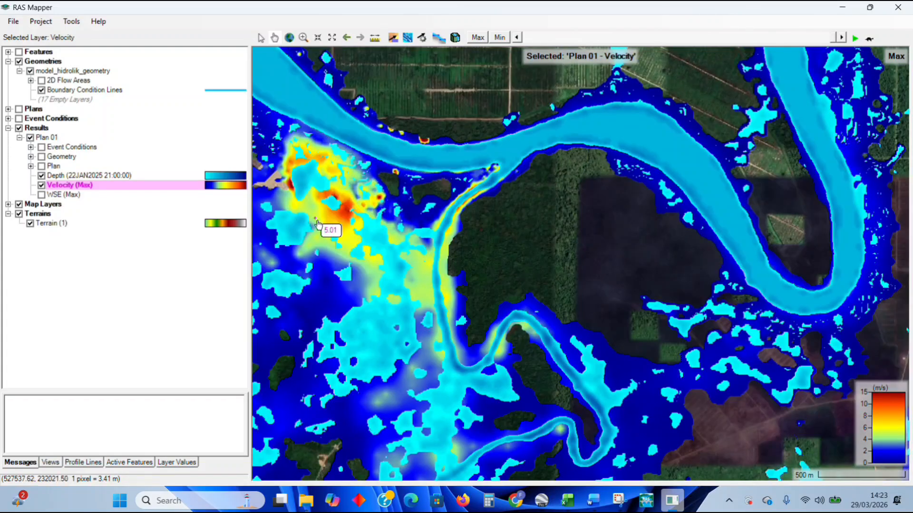
scroll(346, 214, "down", 2)
scroll(347, 214, "down", 1)
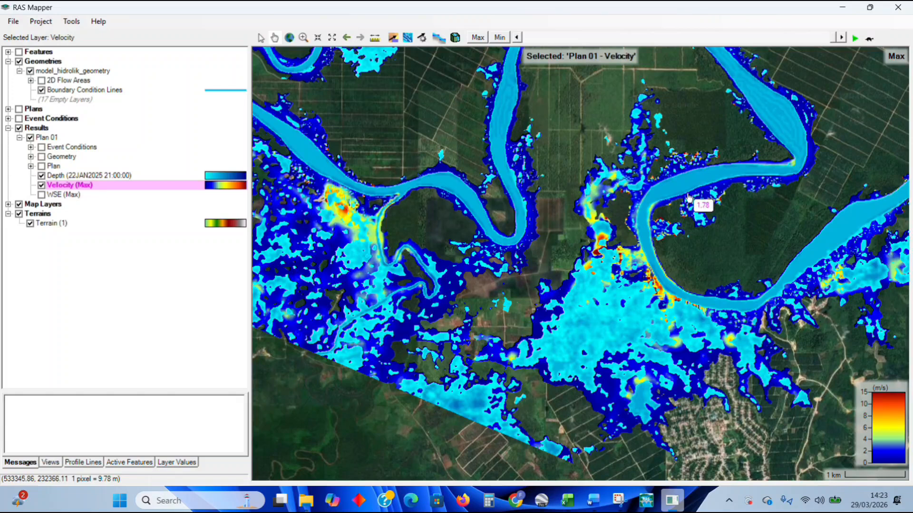
scroll(639, 216, "down", 1)
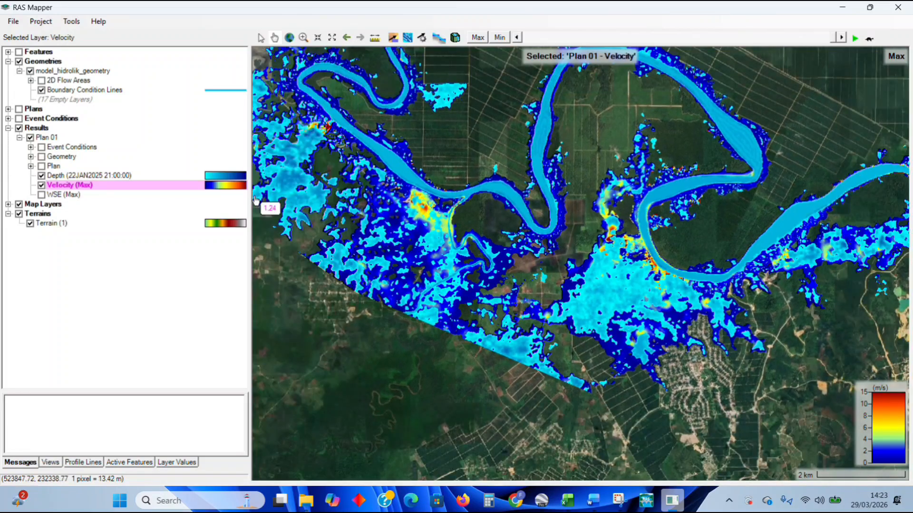
left_click(41, 185)
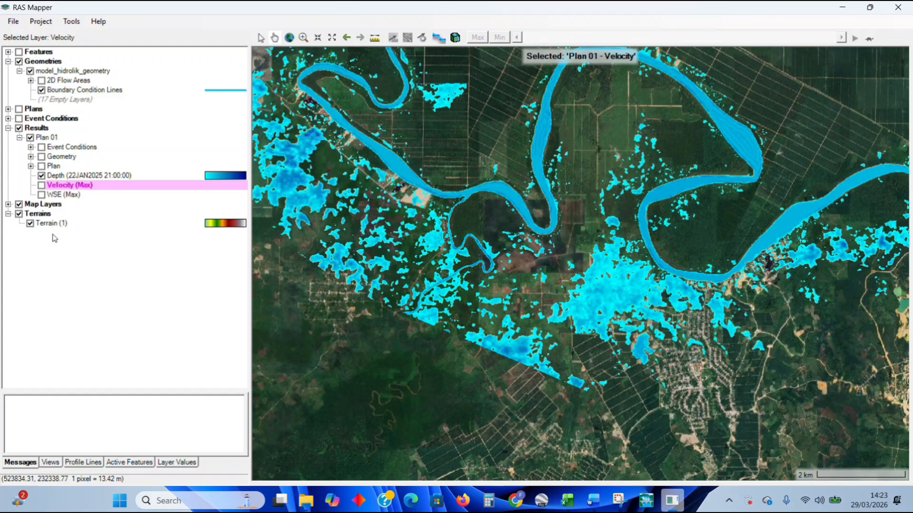
Draw a profile line across the main river channel just upstream of the small side channel.
left_click(82, 459)
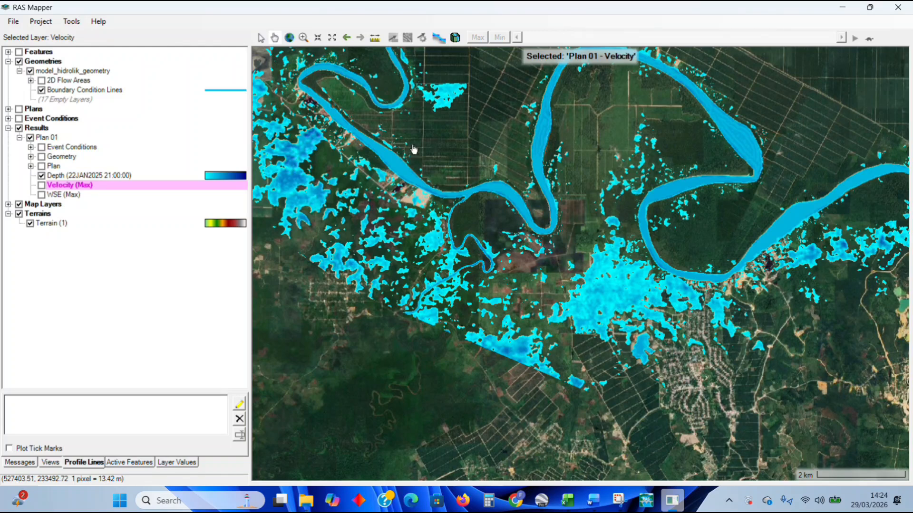
left_click(239, 403)
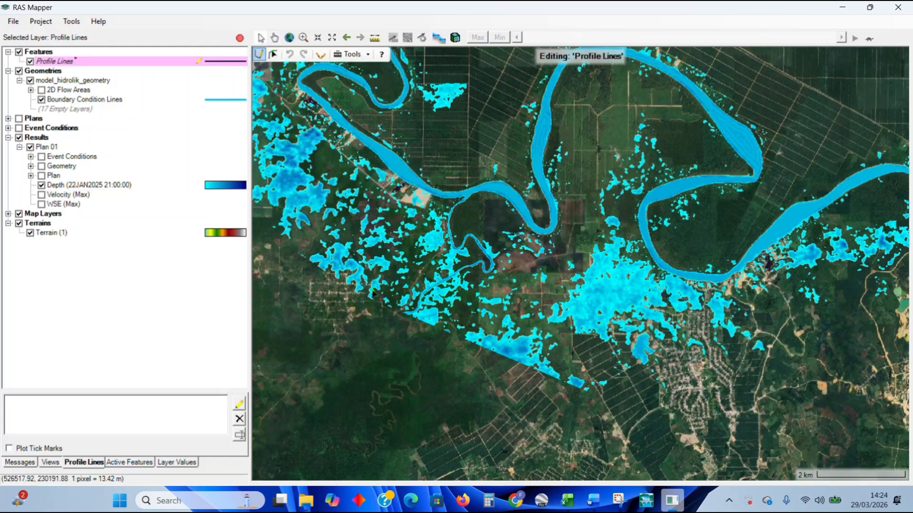
left_click(416, 154)
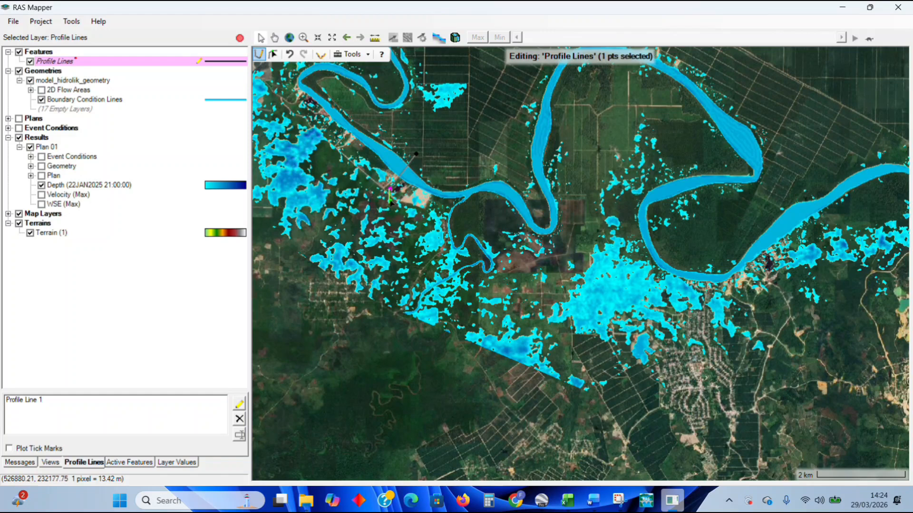
double_click(389, 191)
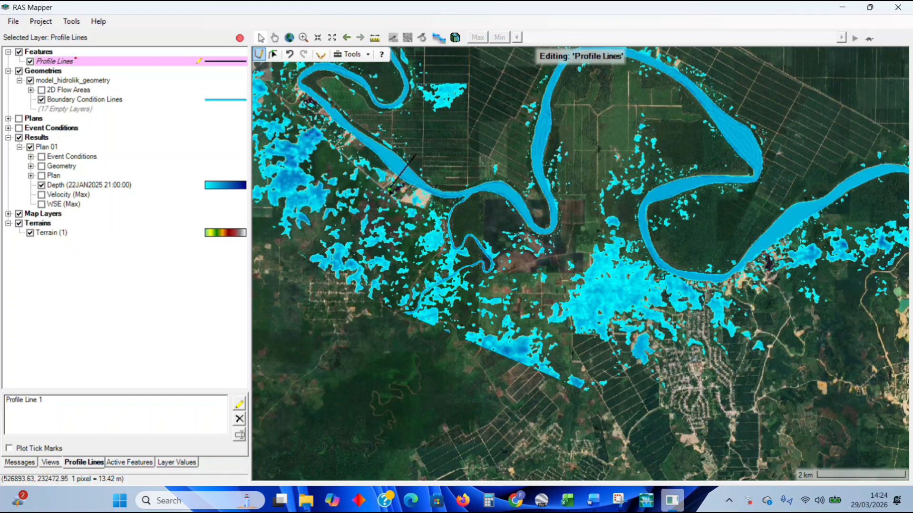
Plot the flow time series for the profile line, read the hydrograph and close the plot.
right_click(389, 191)
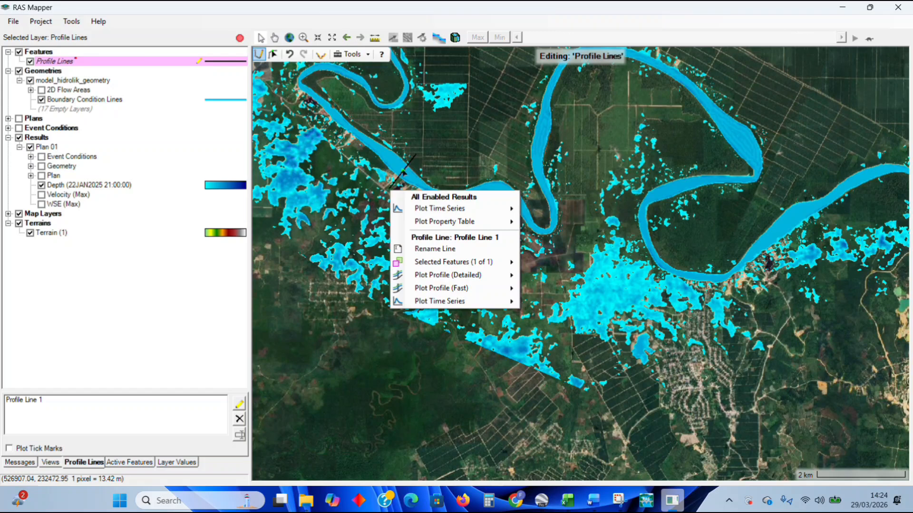
left_click(66, 402)
left_click(66, 400)
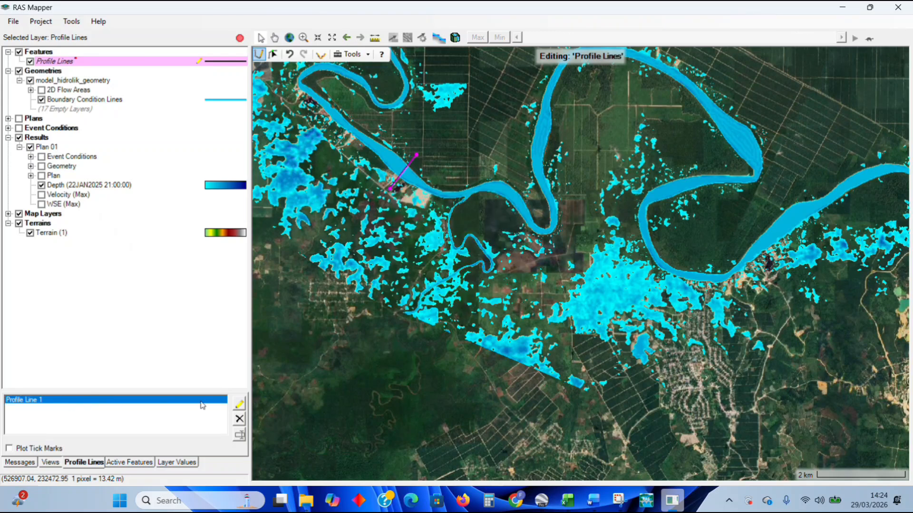
right_click(125, 401)
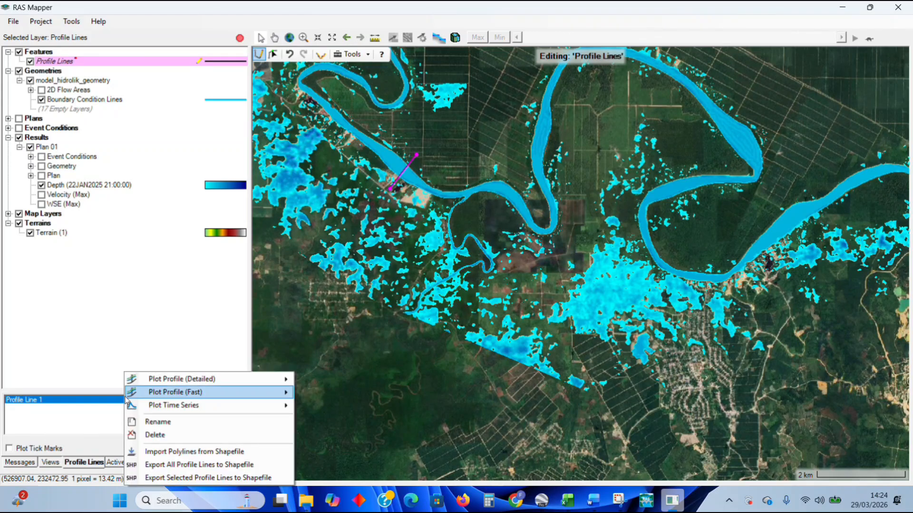
mouse_move(156, 409)
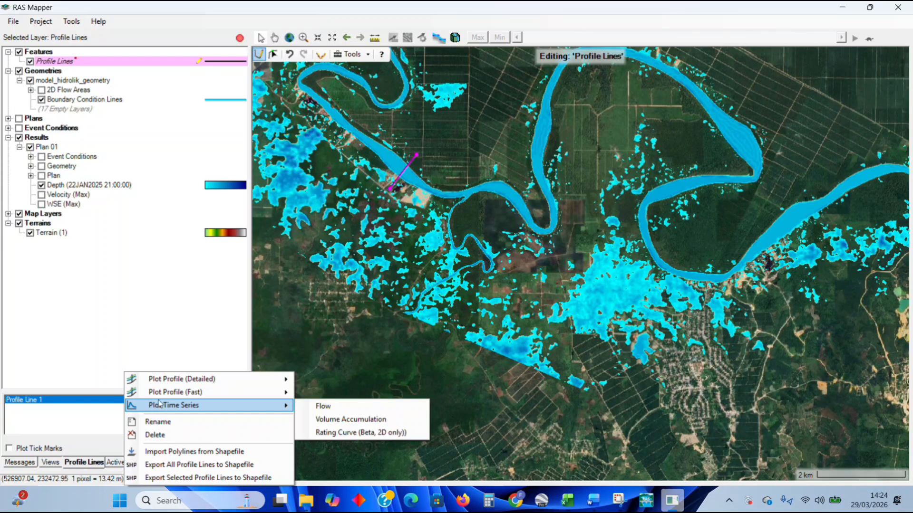
left_click(323, 407)
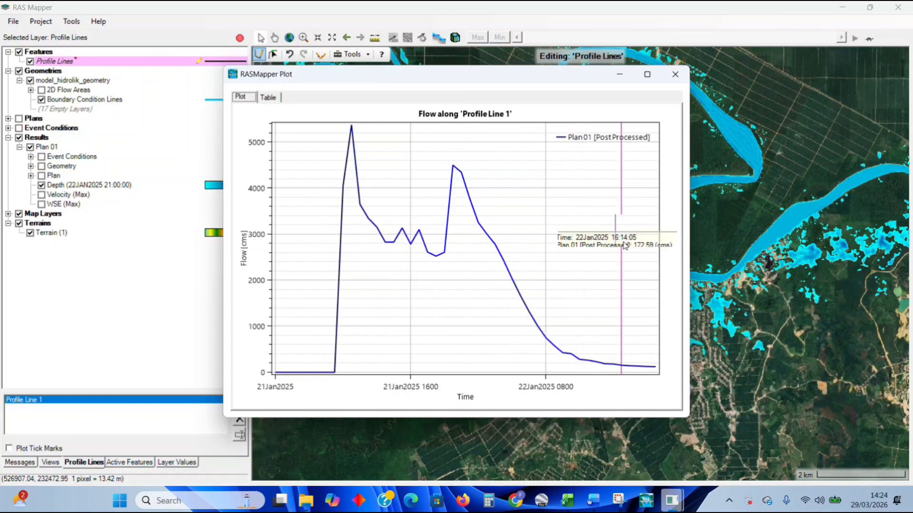
left_click(675, 74)
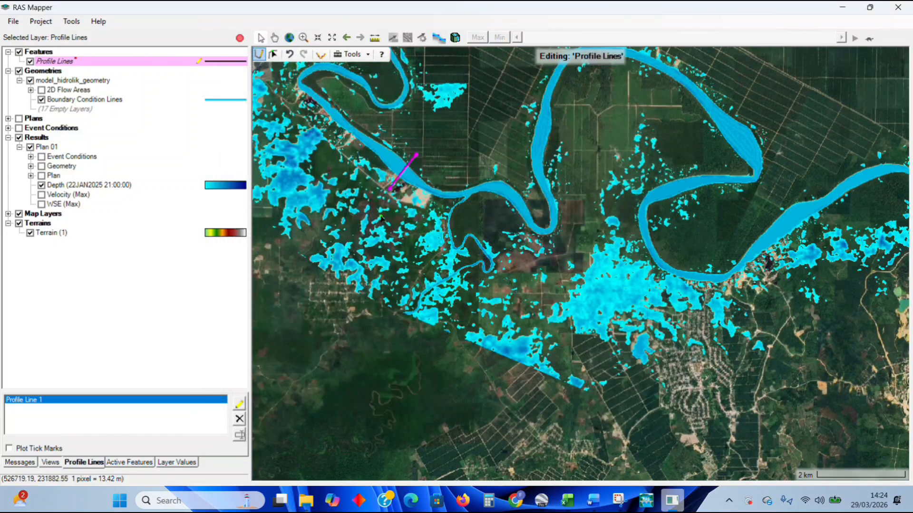
Remove the Depth * Velocity layer from the Plan 01 results.
left_click(80, 186)
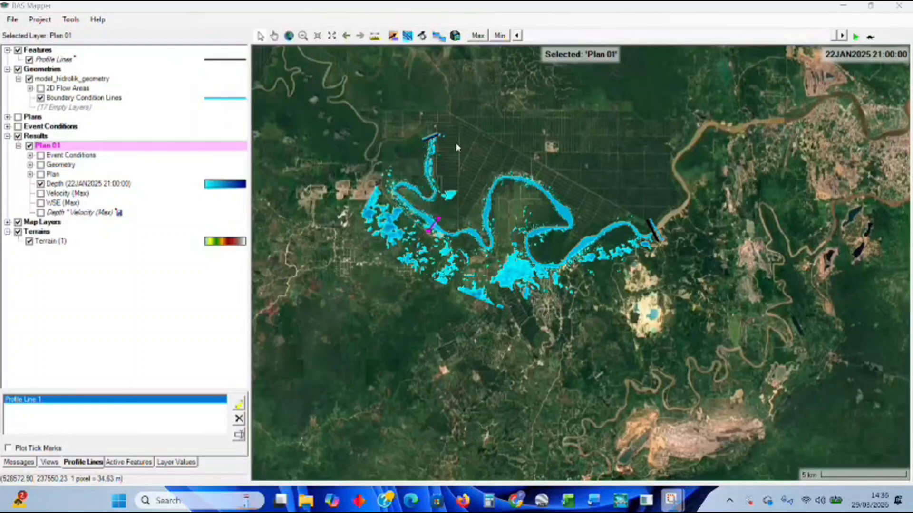
left_click(36, 137)
right_click(45, 146)
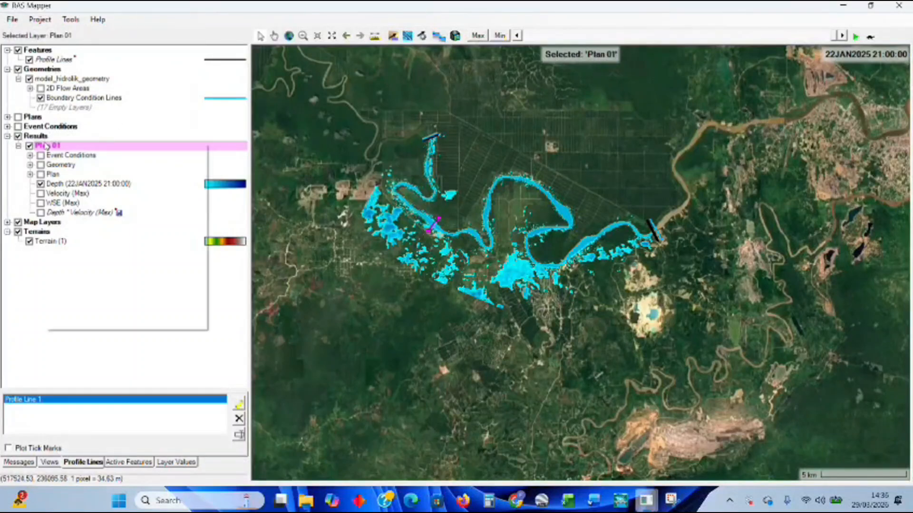
left_click(100, 122)
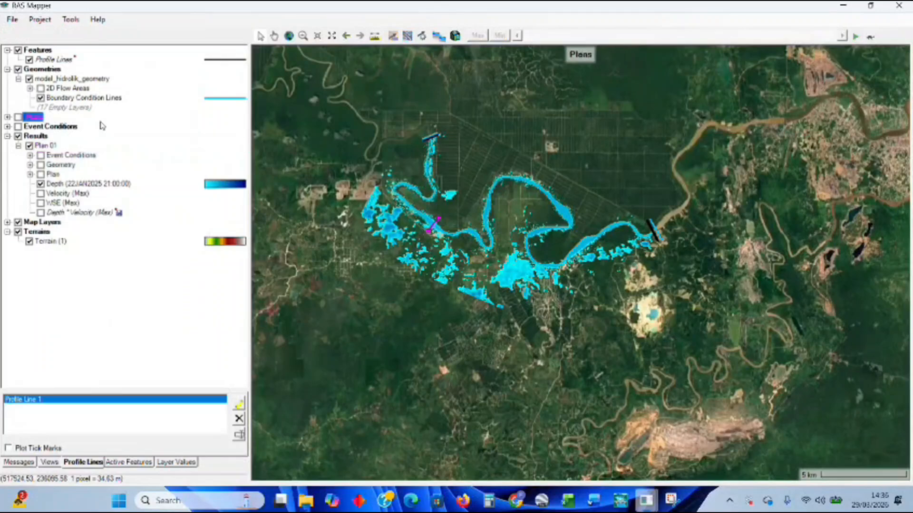
right_click(66, 213)
left_click(99, 306)
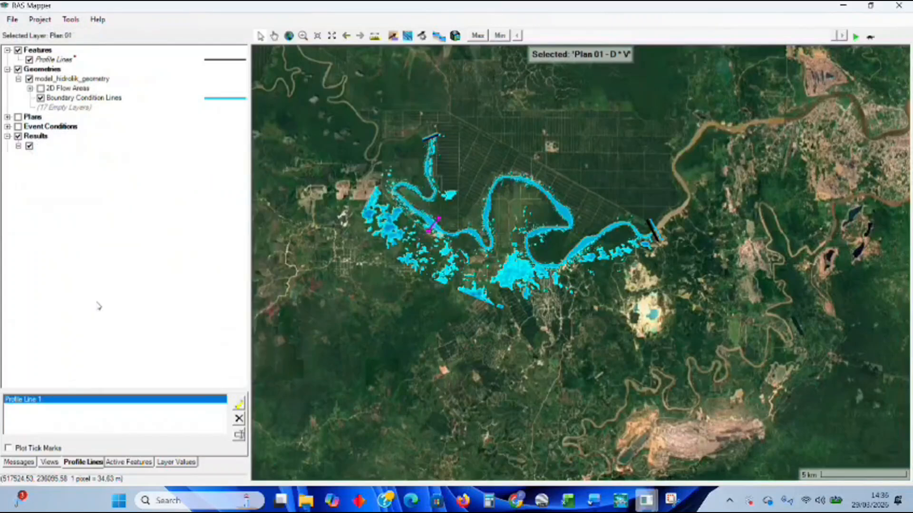
Add a Depth * Velocity results map layer to Plan 01 using the Maximum profile, stored as a raster based on Terrain (1).
right_click(42, 148)
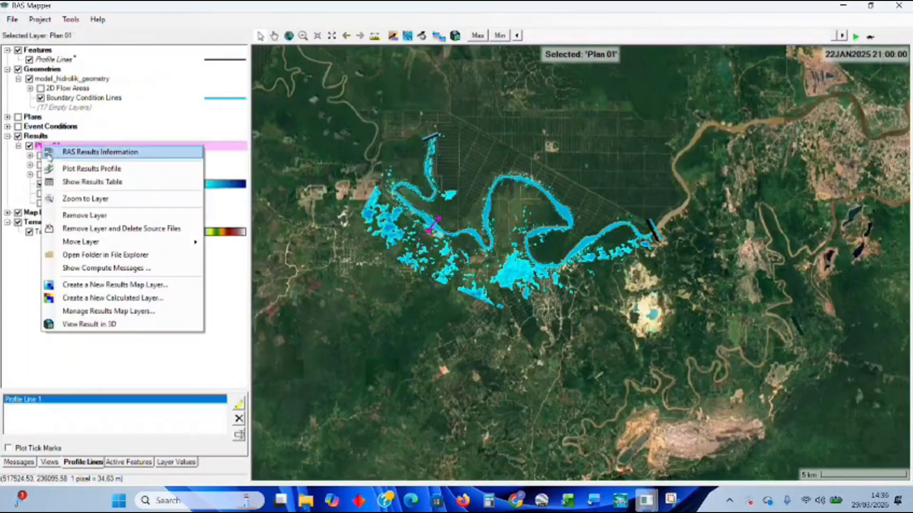
left_click(109, 285)
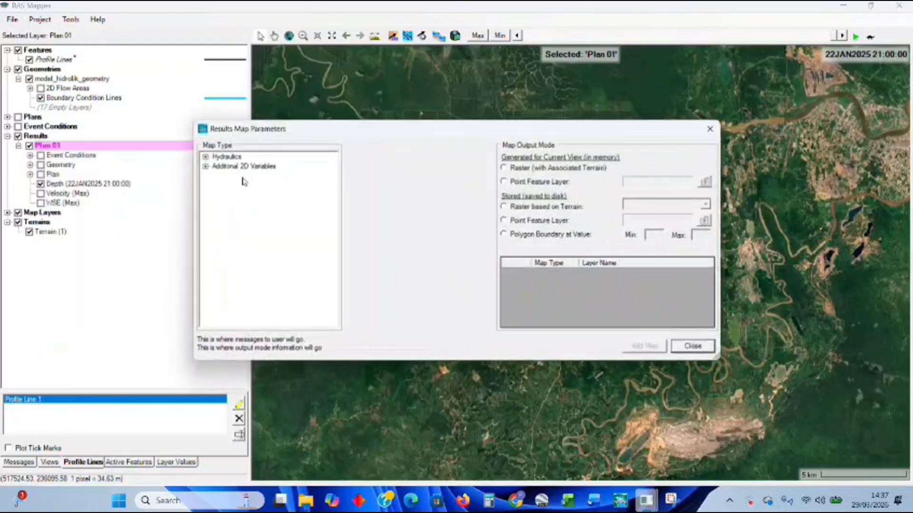
left_click(235, 159)
double_click(211, 160)
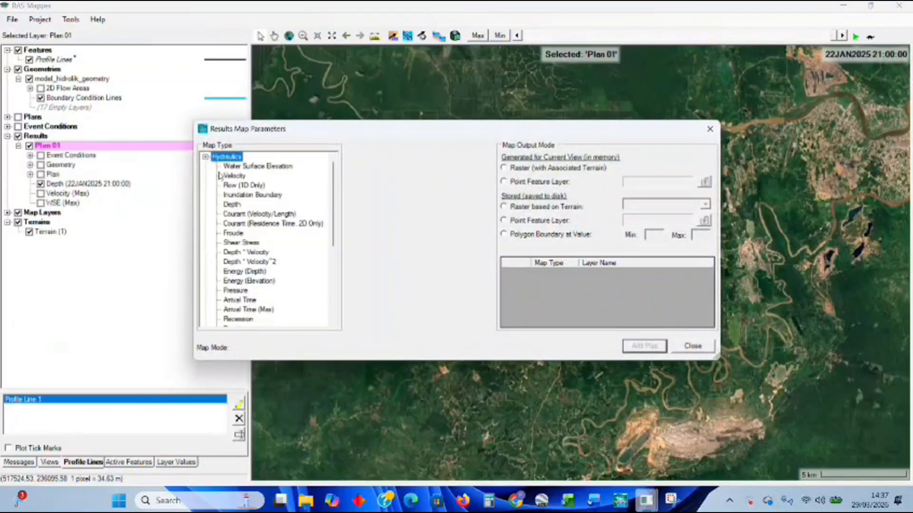
left_click(238, 252)
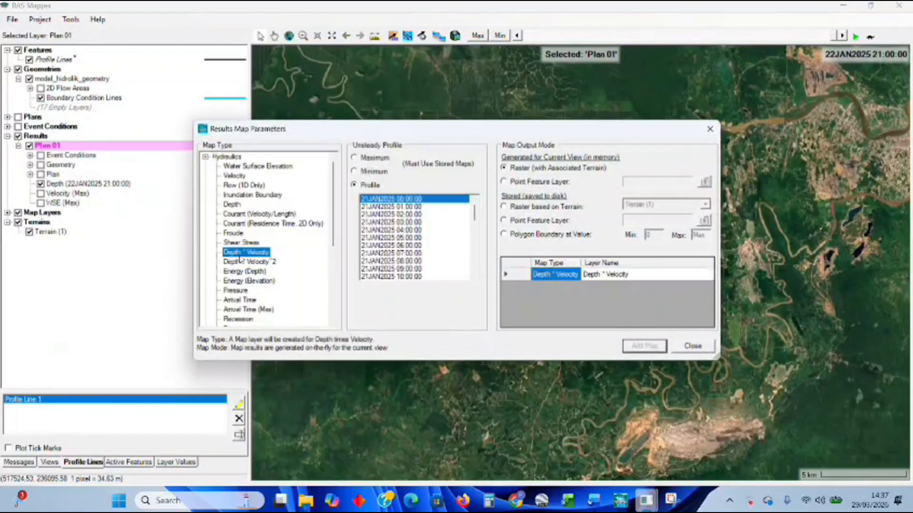
left_click(354, 159)
left_click(650, 347)
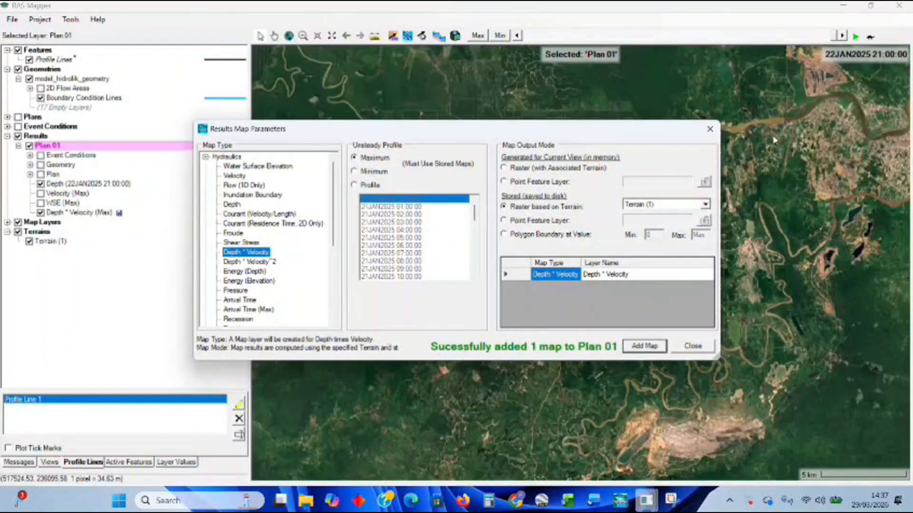
left_click(710, 128)
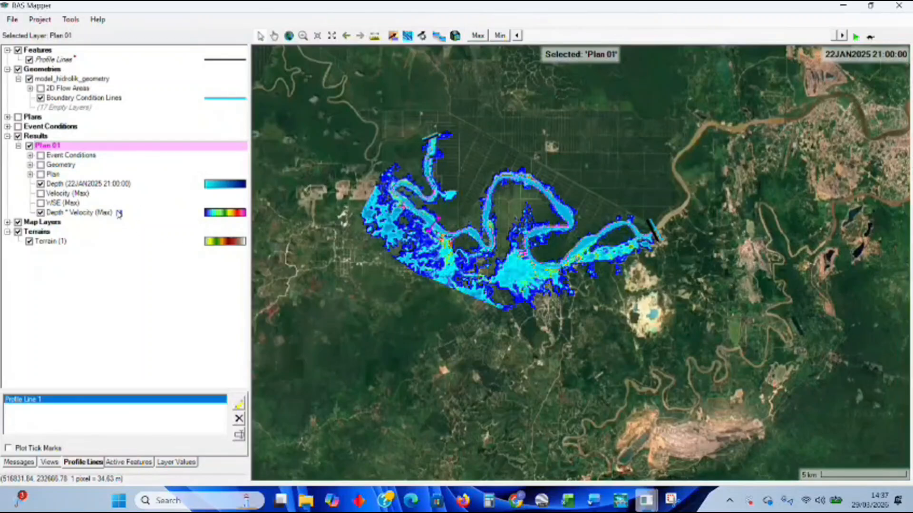
Select the Depth * Velocity (Max) layer and examine its values around the profile line, river bends and southern floodplain.
right_click(94, 215)
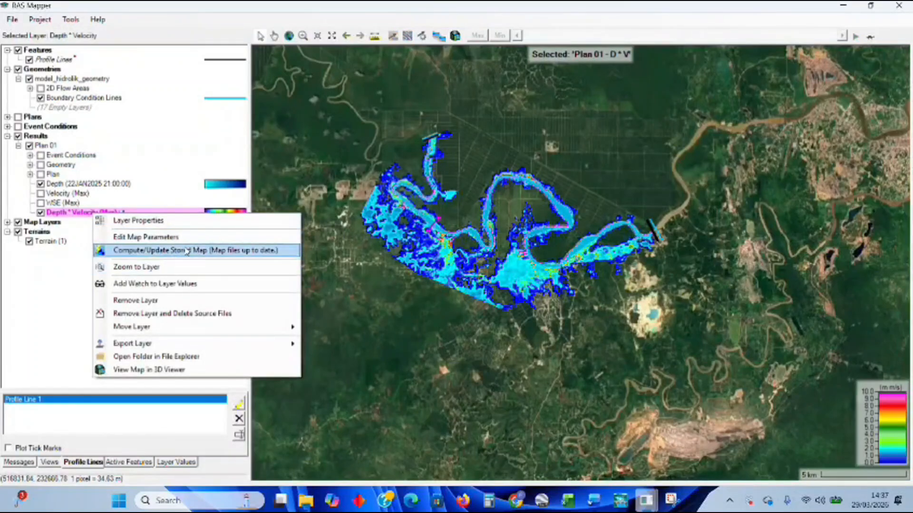
left_click(205, 147)
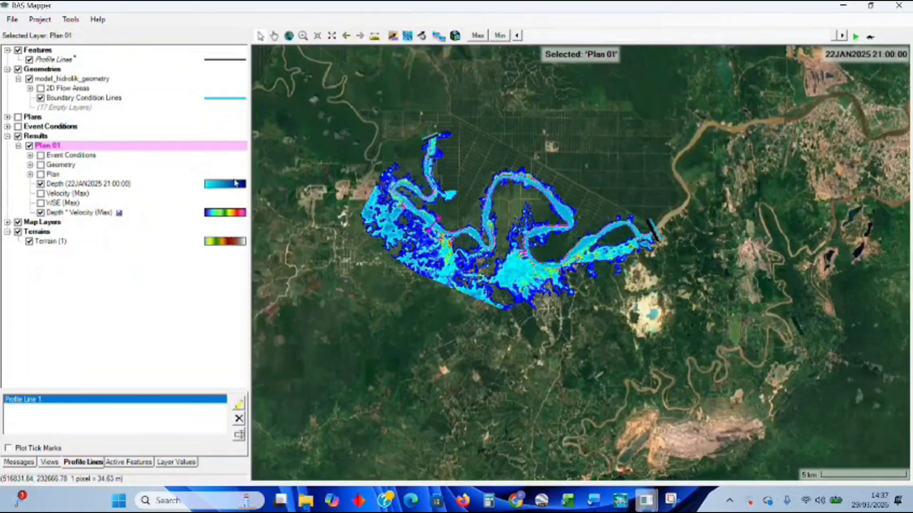
left_click(234, 214)
scroll(438, 234, "up", 3)
scroll(461, 254, "up", 2)
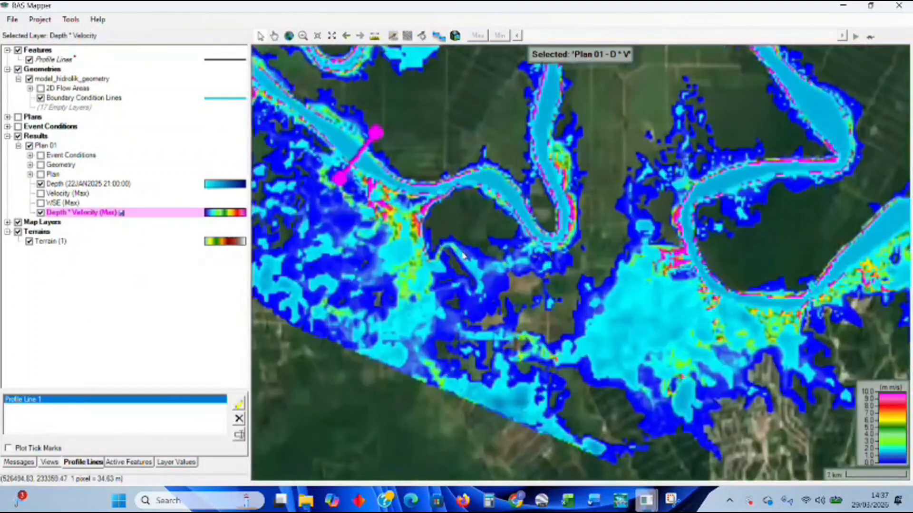
scroll(447, 234, "up", 2)
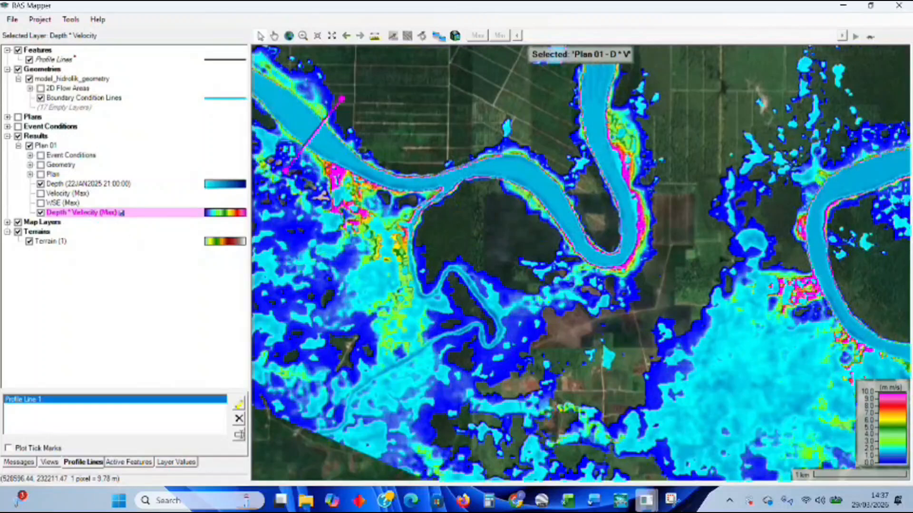
scroll(636, 234, "down", 2)
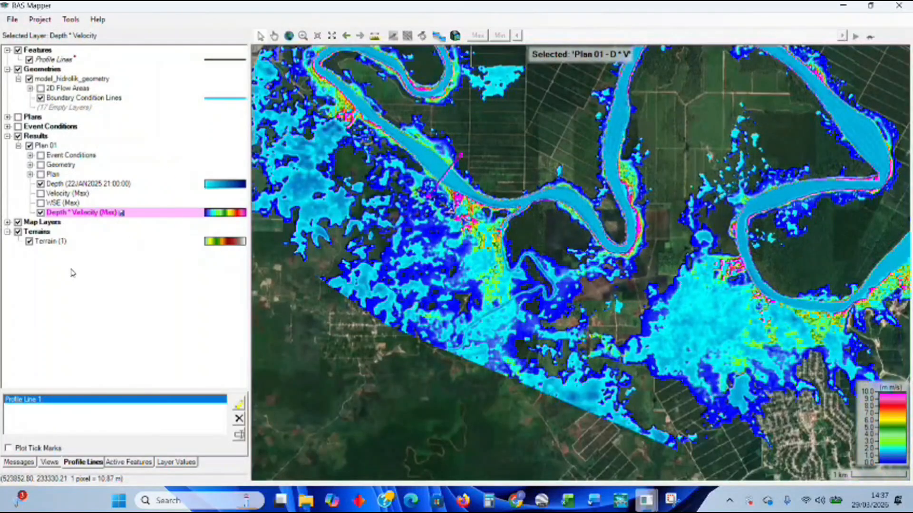
Open the Depth * Velocity (Max) layer properties, inspect the surface fill's color ramp values, and close the fill settings unchanged.
right_click(180, 215)
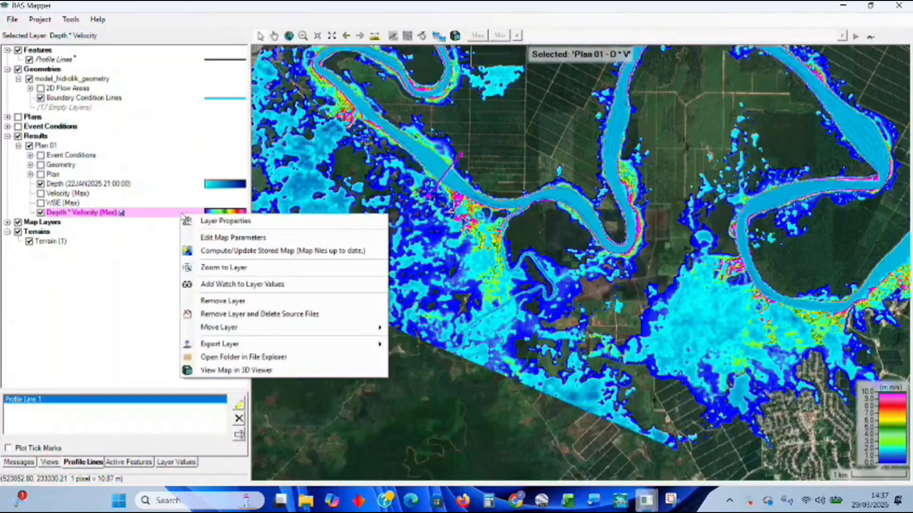
left_click(219, 224)
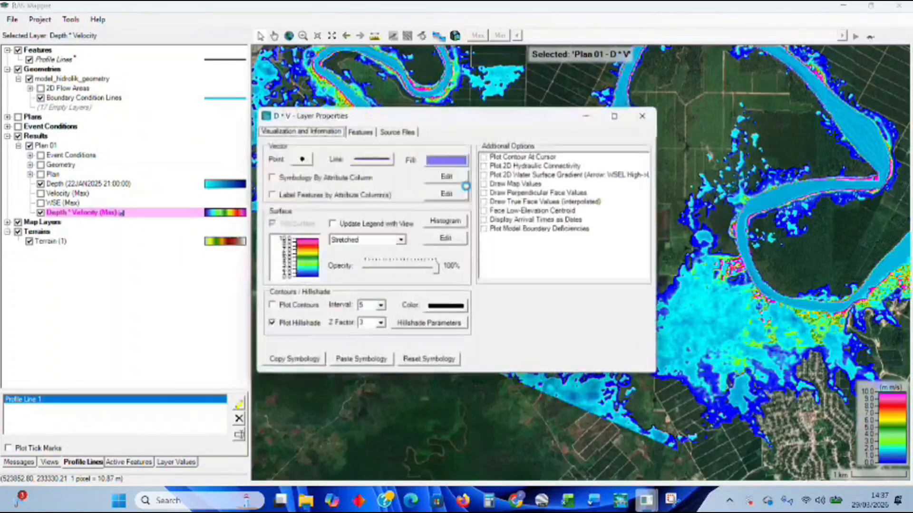
left_click(308, 266)
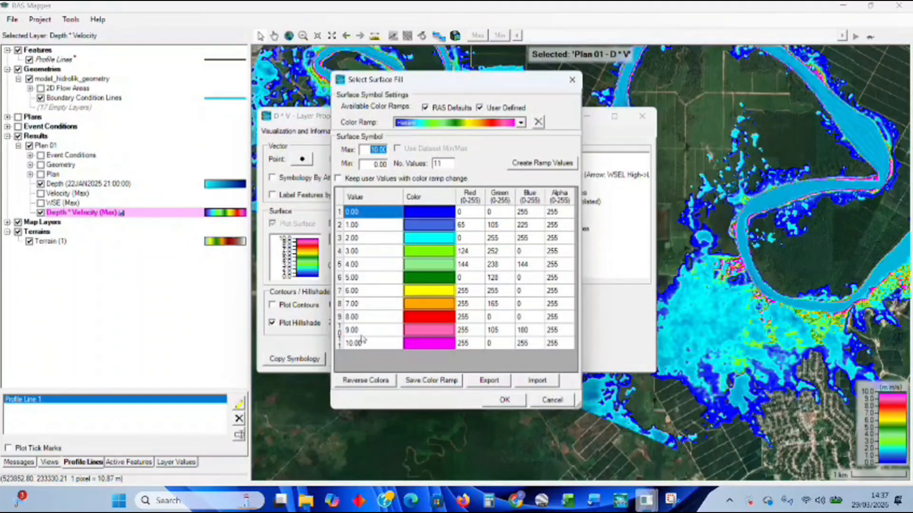
left_click_drag(440, 87, 589, 56)
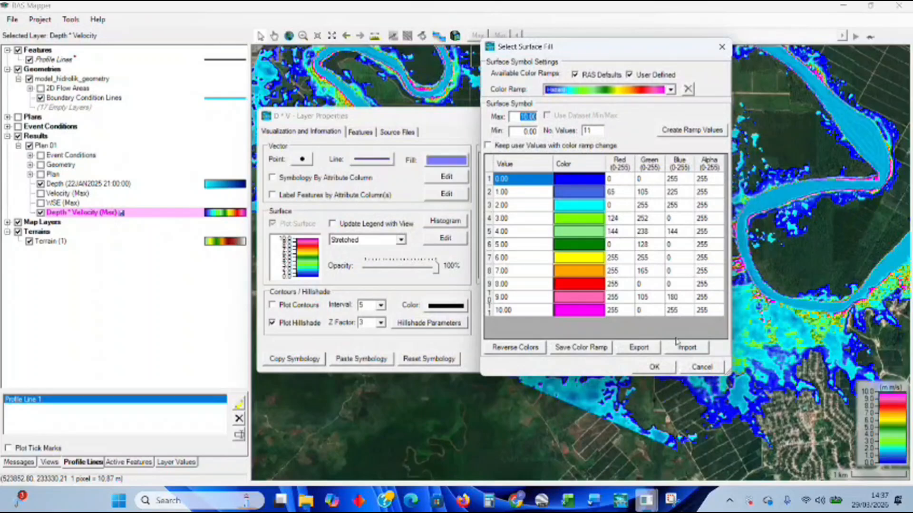
left_click(722, 47)
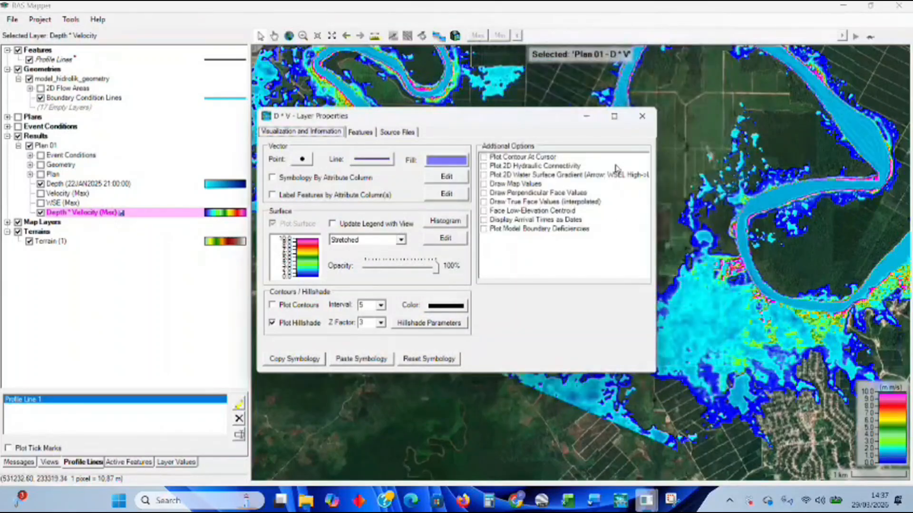